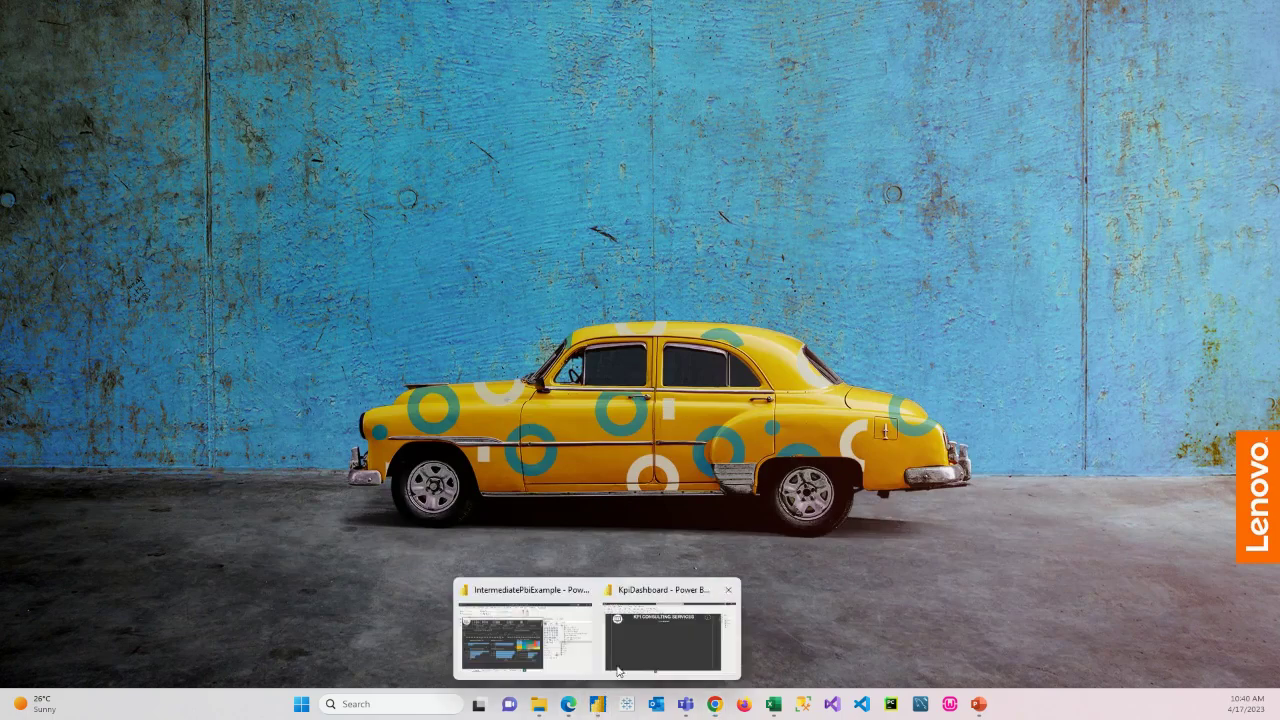
- Switch to the KpiDashboard report in Power BI Desktop and look through the Sales table's data
{"action": "left_click", "coordinate": [649, 640]}
{"action": "left_click", "coordinate": [203, 278]}
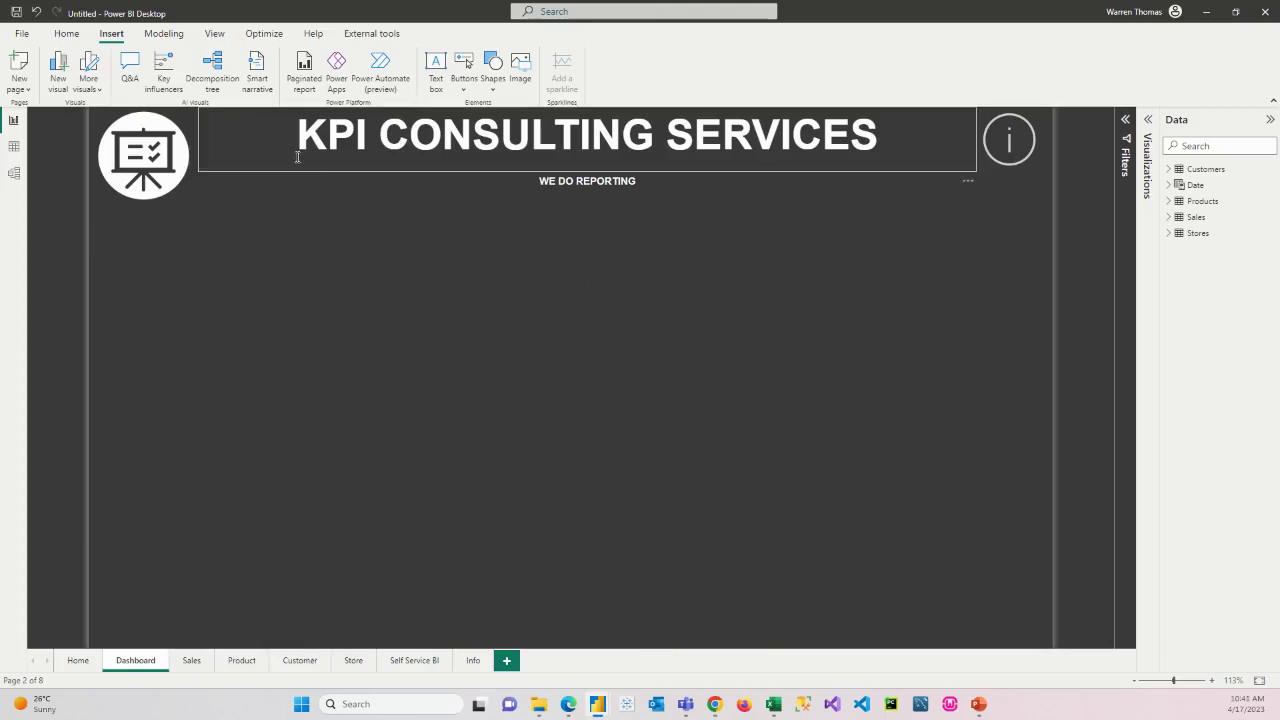
{"action": "left_click", "coordinate": [14, 149]}
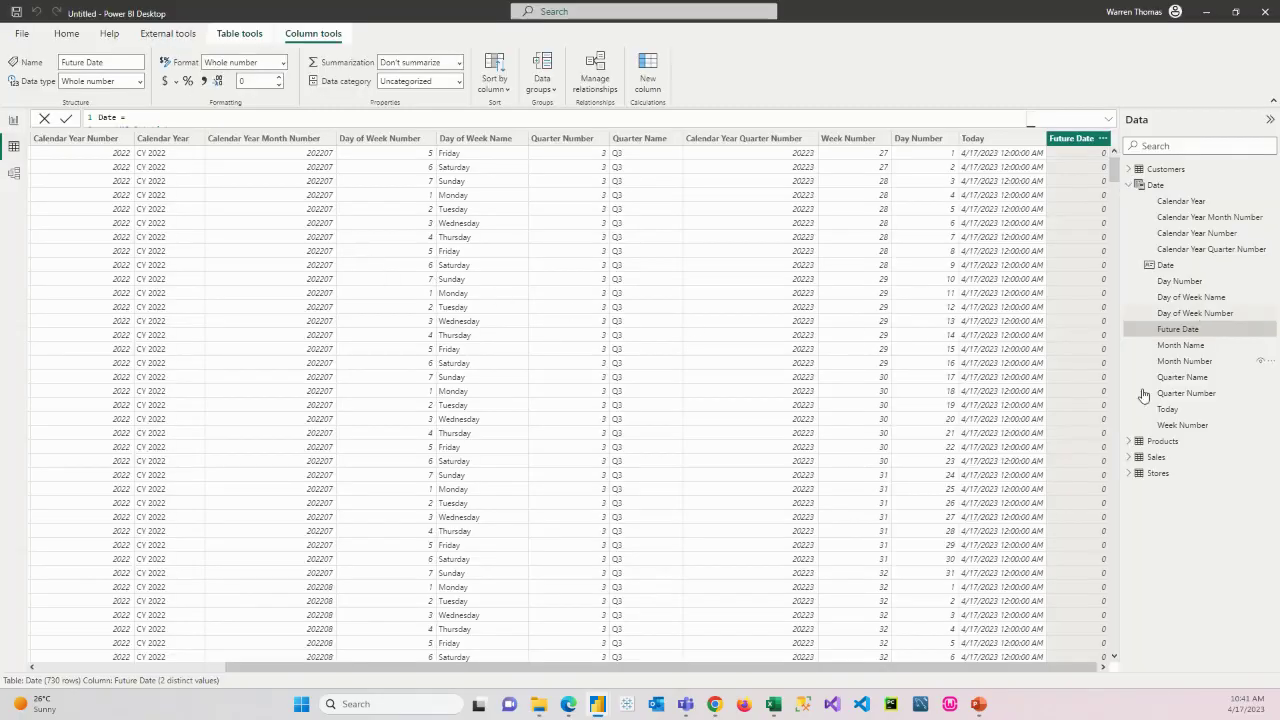
{"action": "left_click", "coordinate": [1140, 458]}
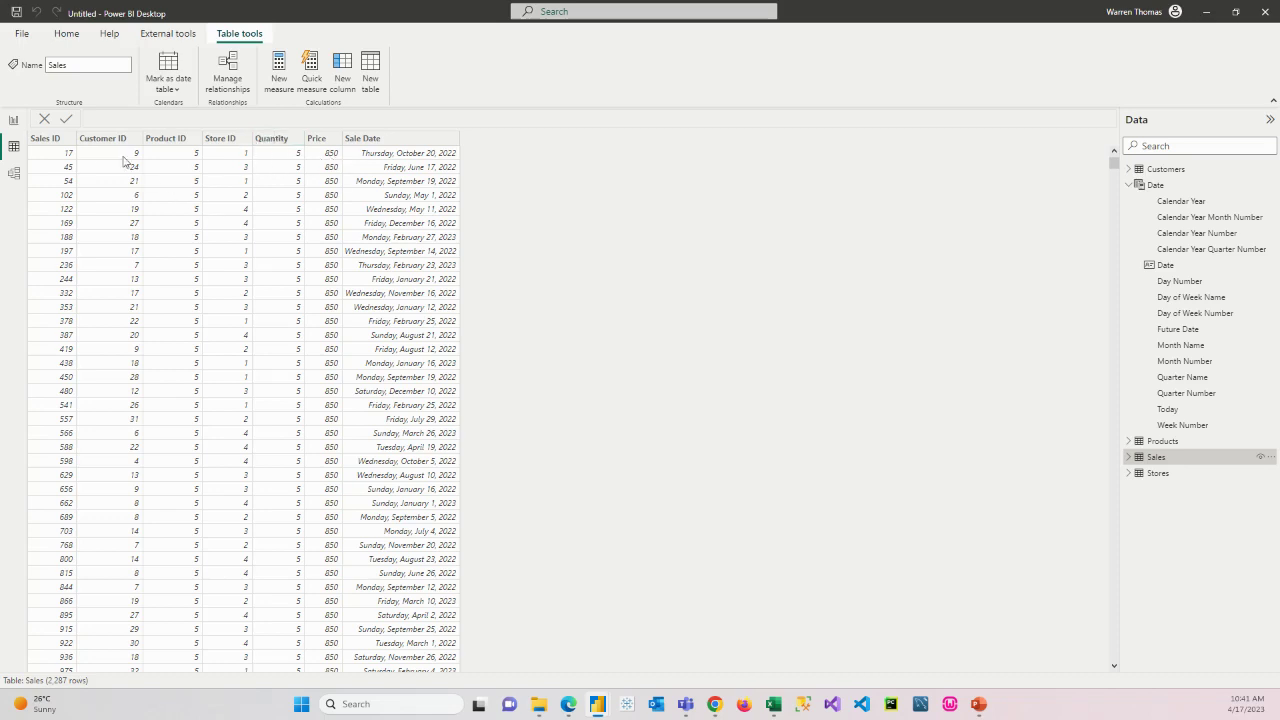
- Create a new measure on the report defined as Total Sales = SUM
{"action": "left_click", "coordinate": [11, 121]}
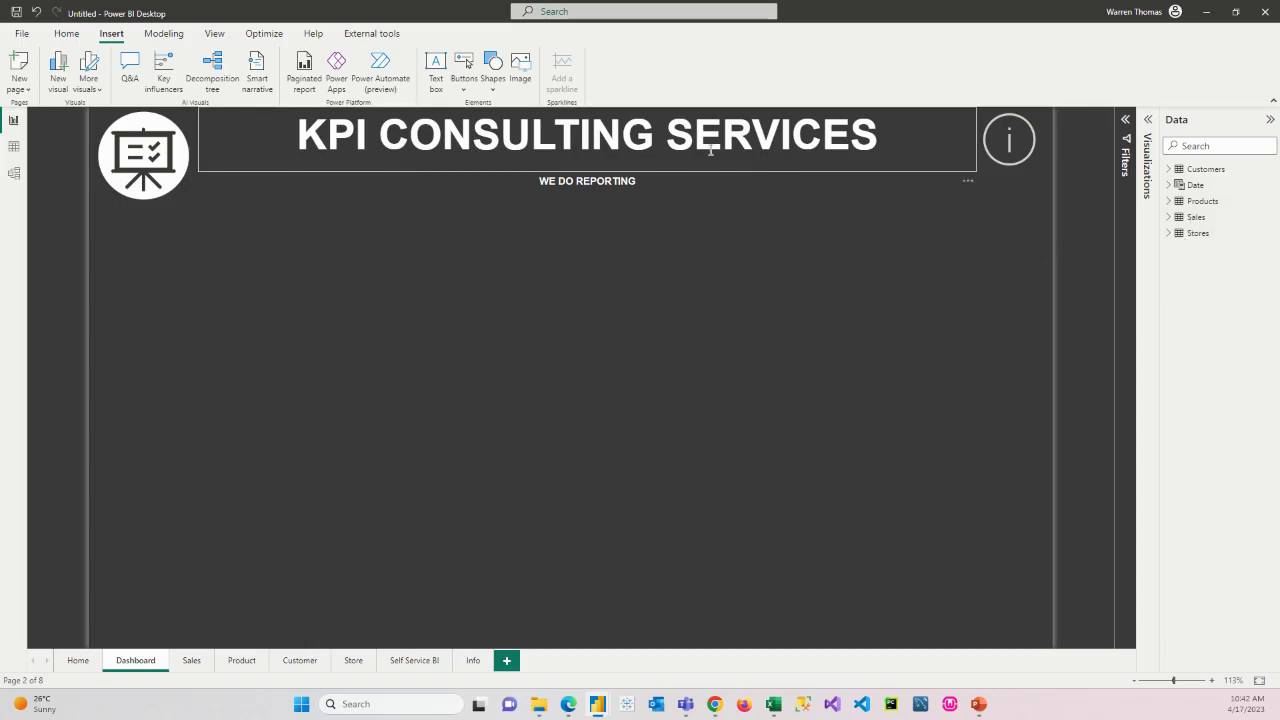
{"action": "left_click", "coordinate": [66, 33]}
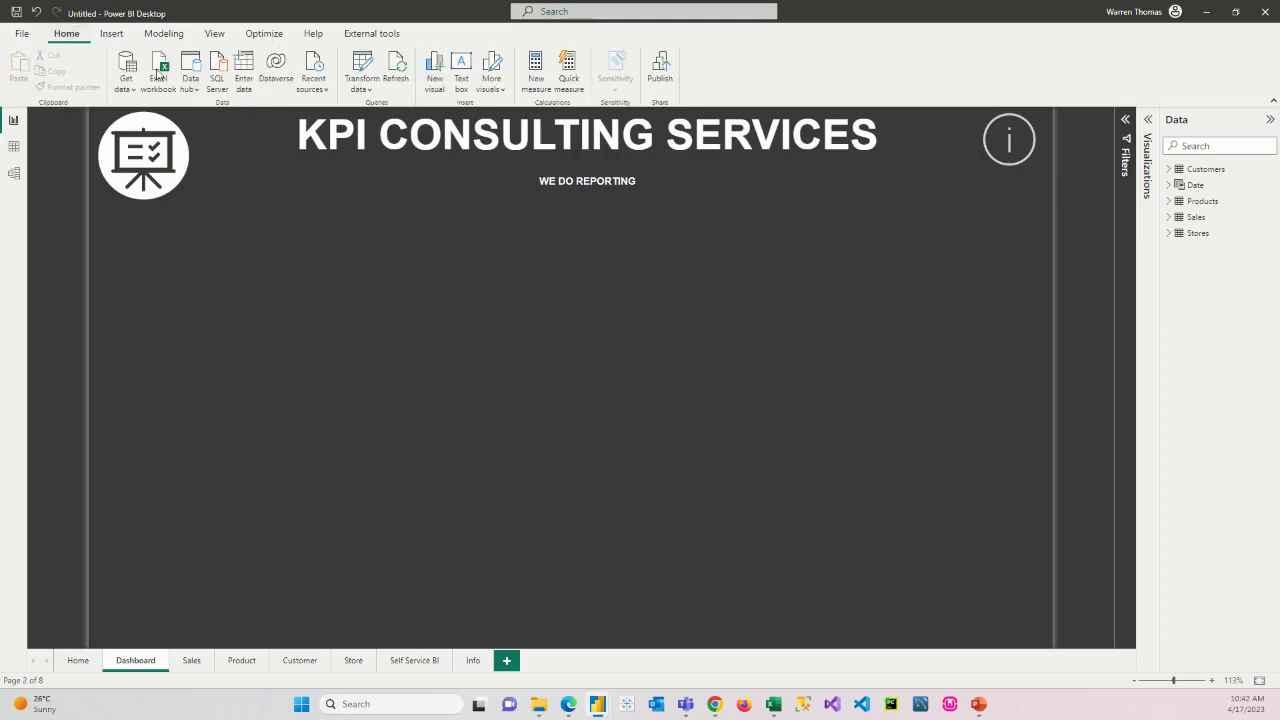
{"action": "left_click", "coordinate": [536, 76]}
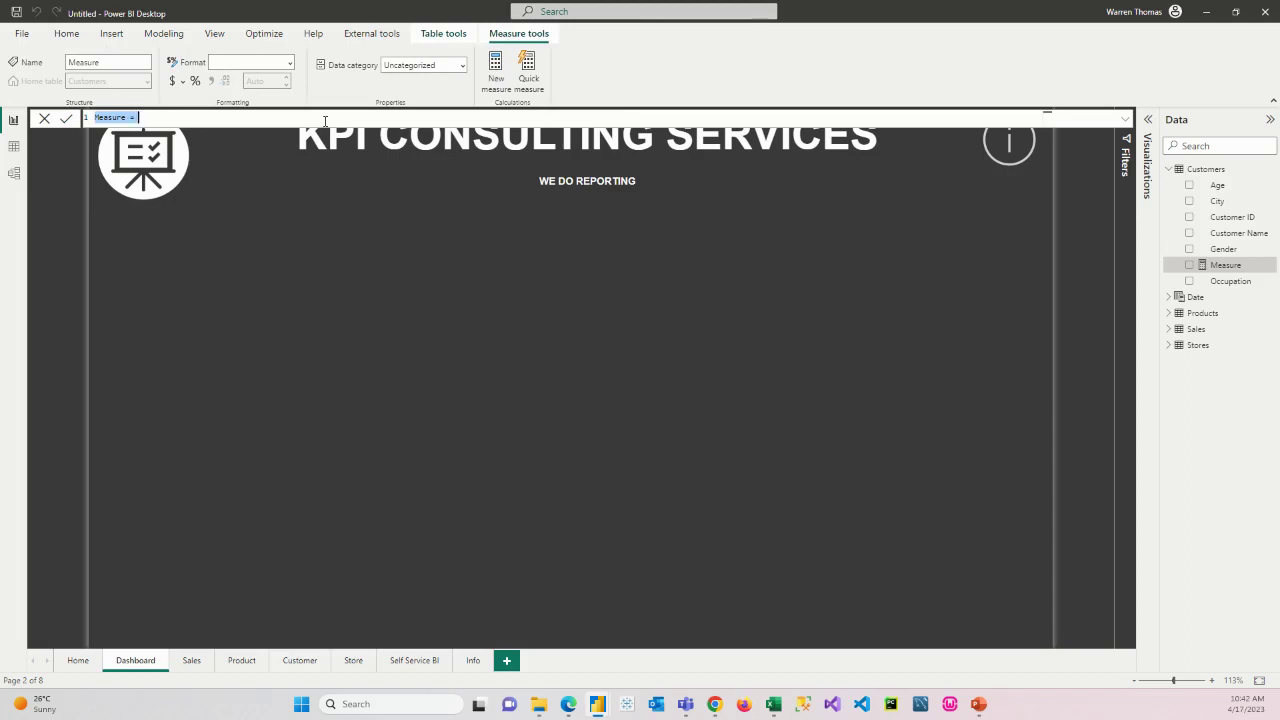
{"action": "type", "text": "Total Sales"}
{"action": "type", "text": "SUM"}
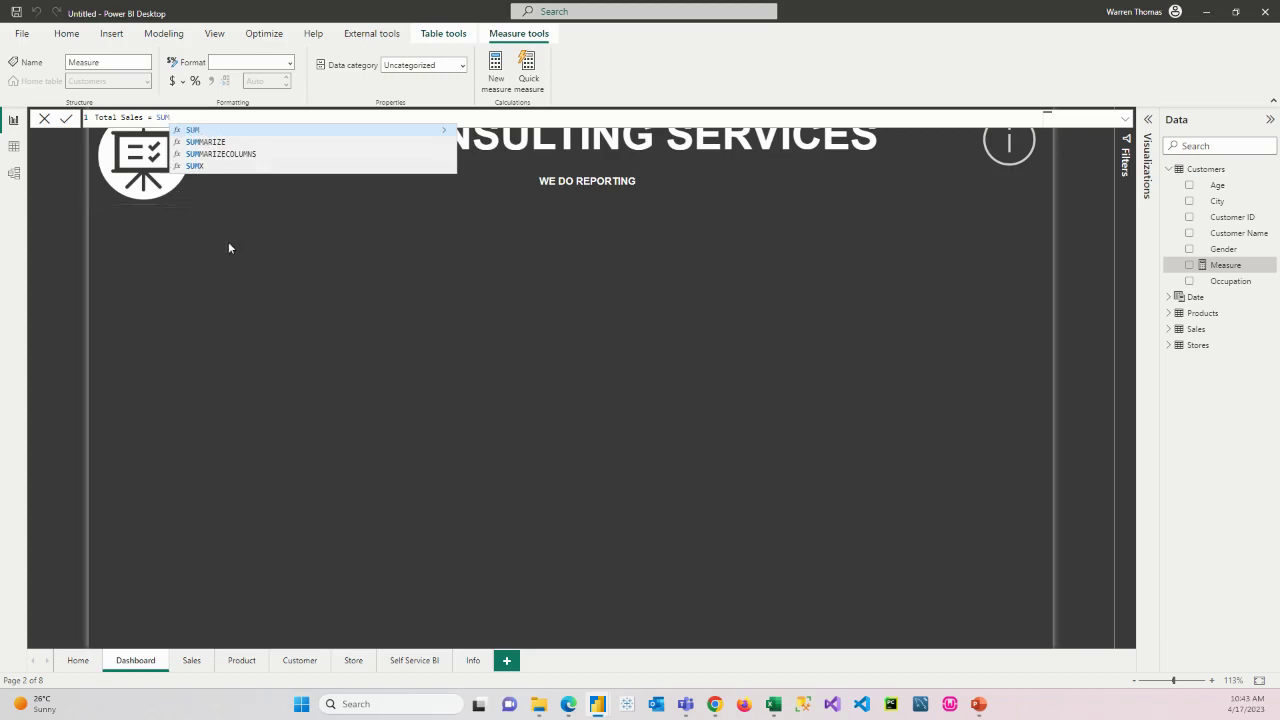
{"action": "key", "text": "Escape"}
{"action": "key", "text": "Return"}
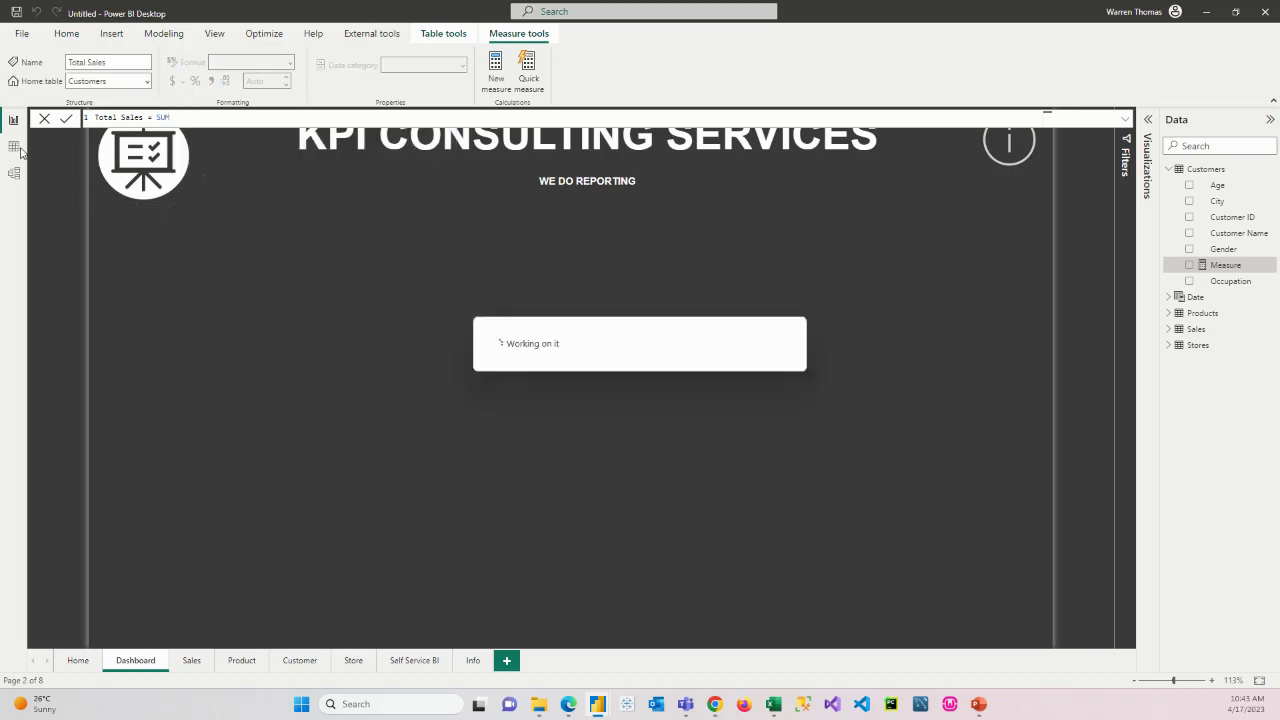
- Examine the Quantity and Price columns across the rows of the Sales table
{"action": "left_click", "coordinate": [15, 148]}
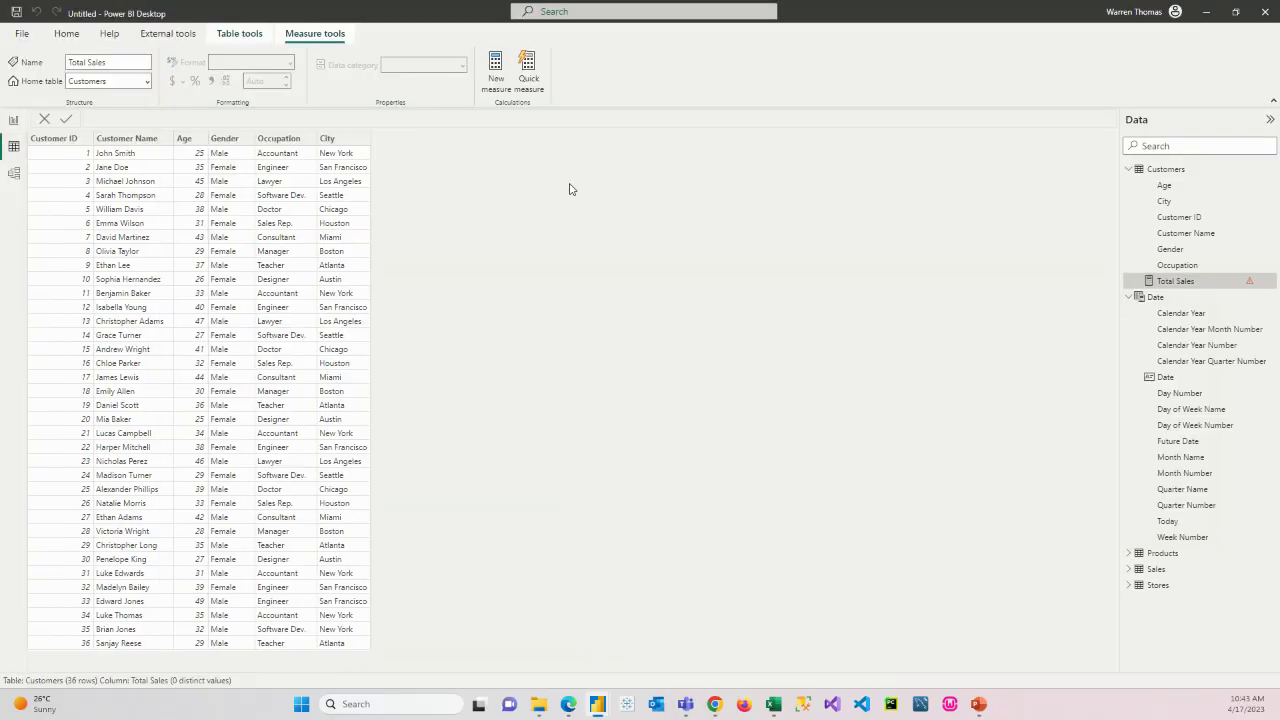
{"action": "left_click", "coordinate": [1156, 569]}
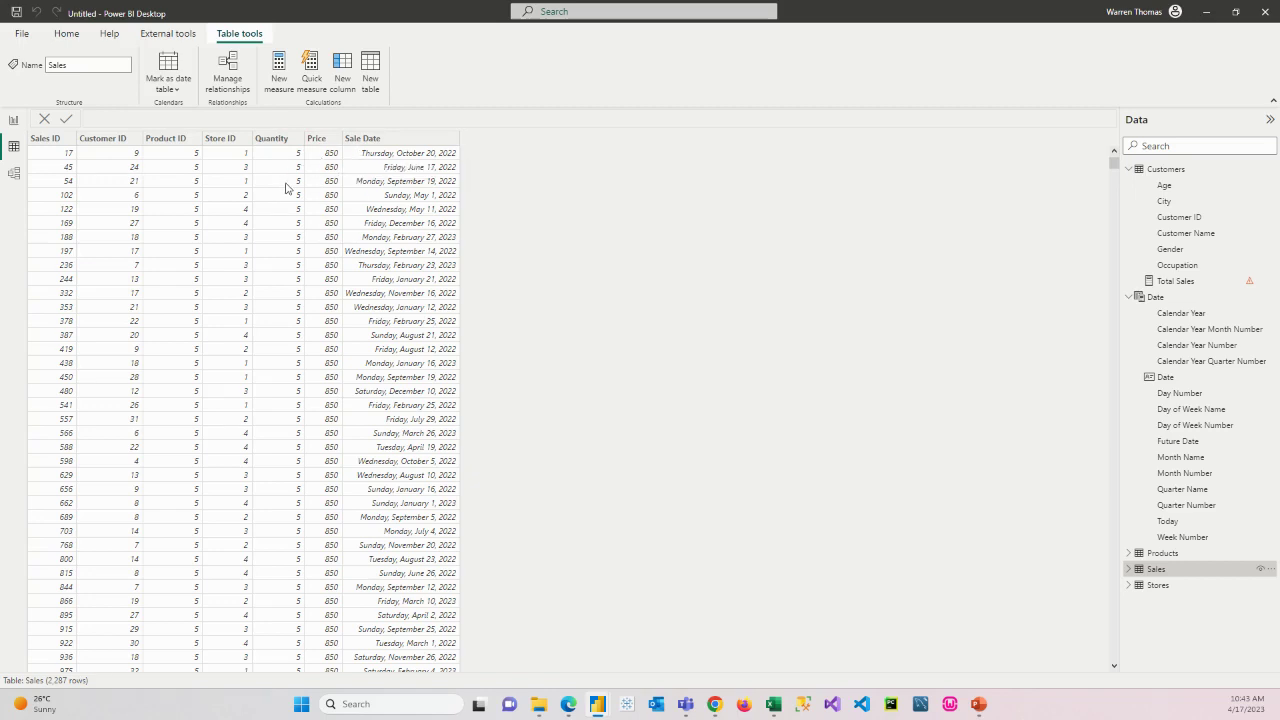
{"action": "scroll", "coordinate": [305, 259], "scroll_direction": "down", "scroll_amount": 20}
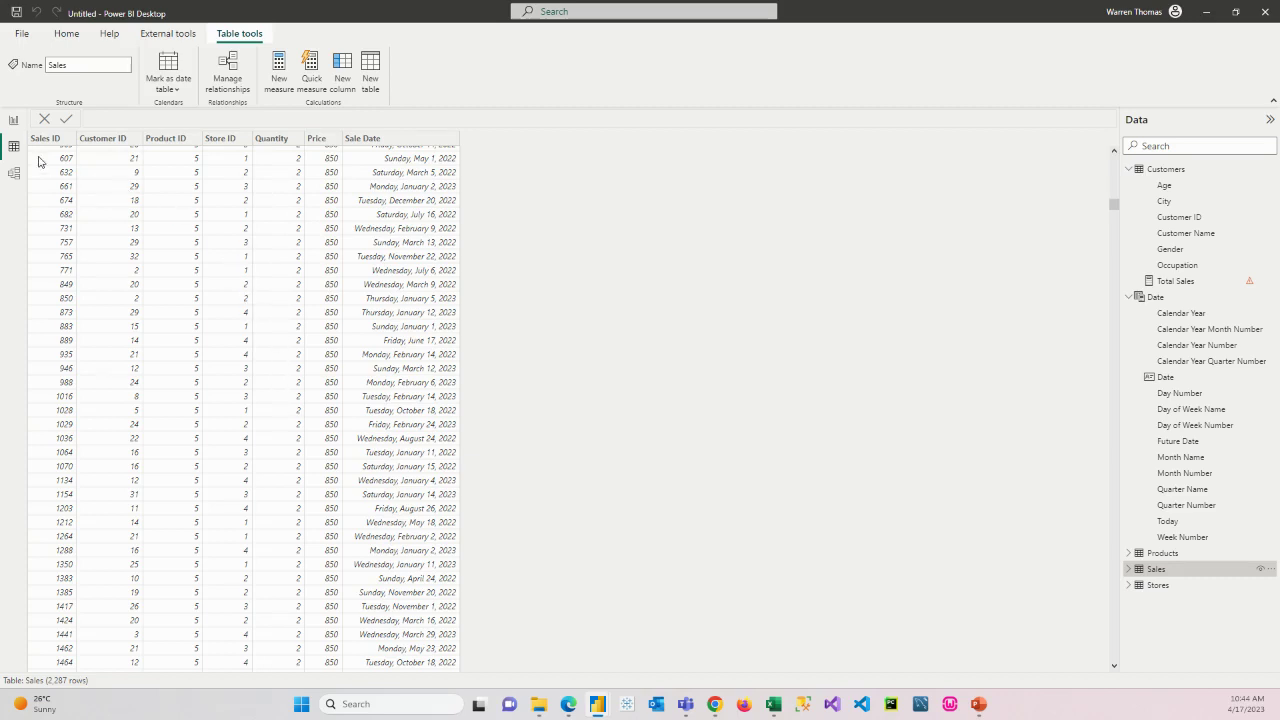
- Reopen the Total Sales measure from the report view and change its function to SUMX over the Sales table
{"action": "left_click", "coordinate": [13, 119]}
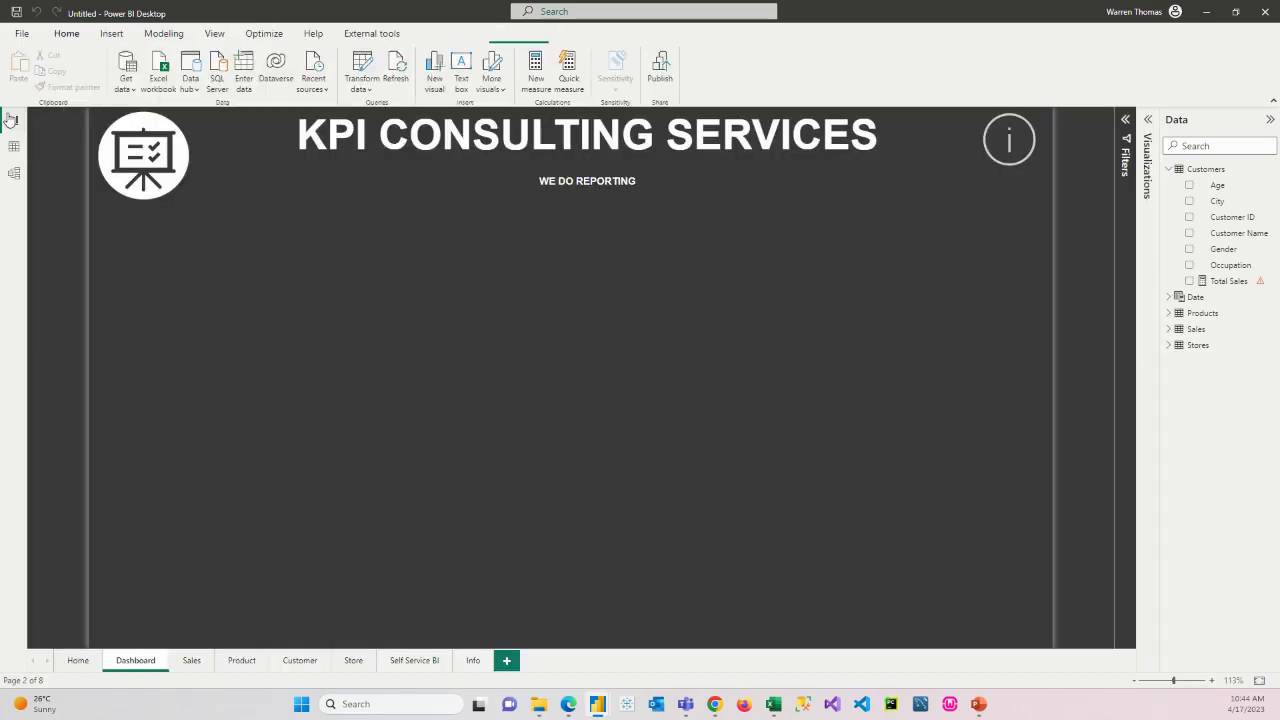
{"action": "left_click", "coordinate": [1236, 283]}
{"action": "mouse_move", "coordinate": [1260, 283]}
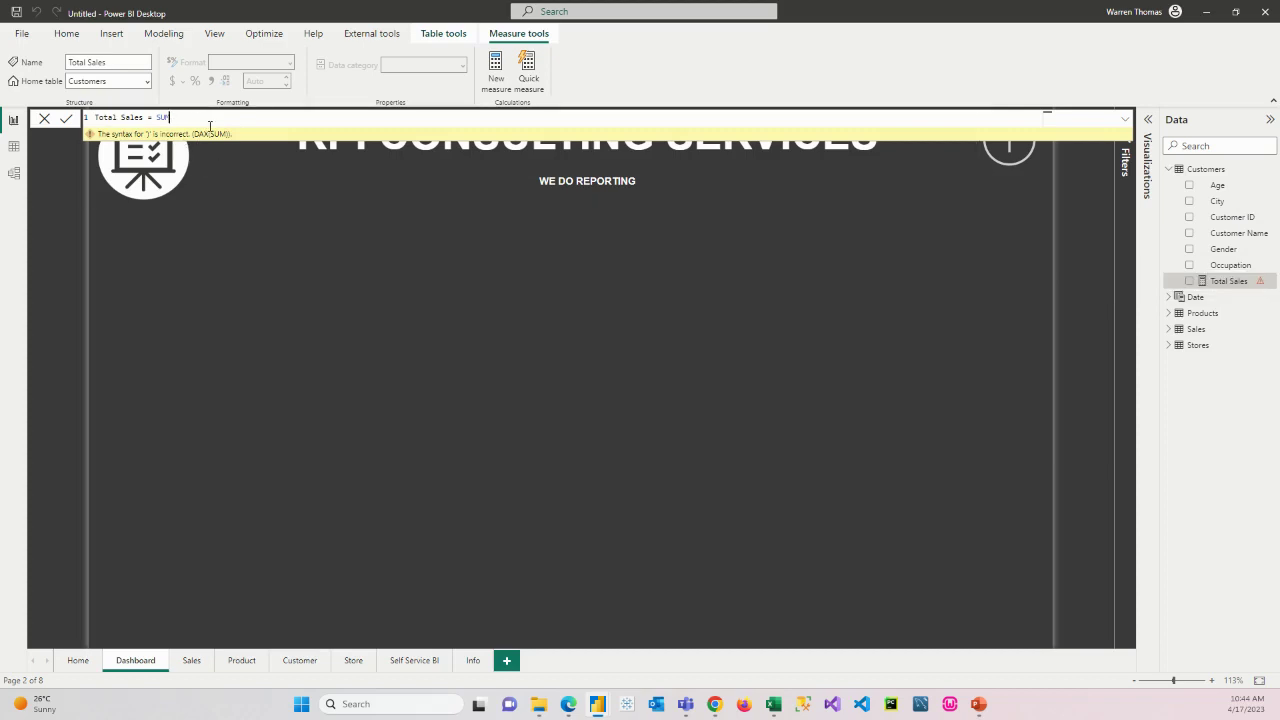
{"action": "type", "text": "("}
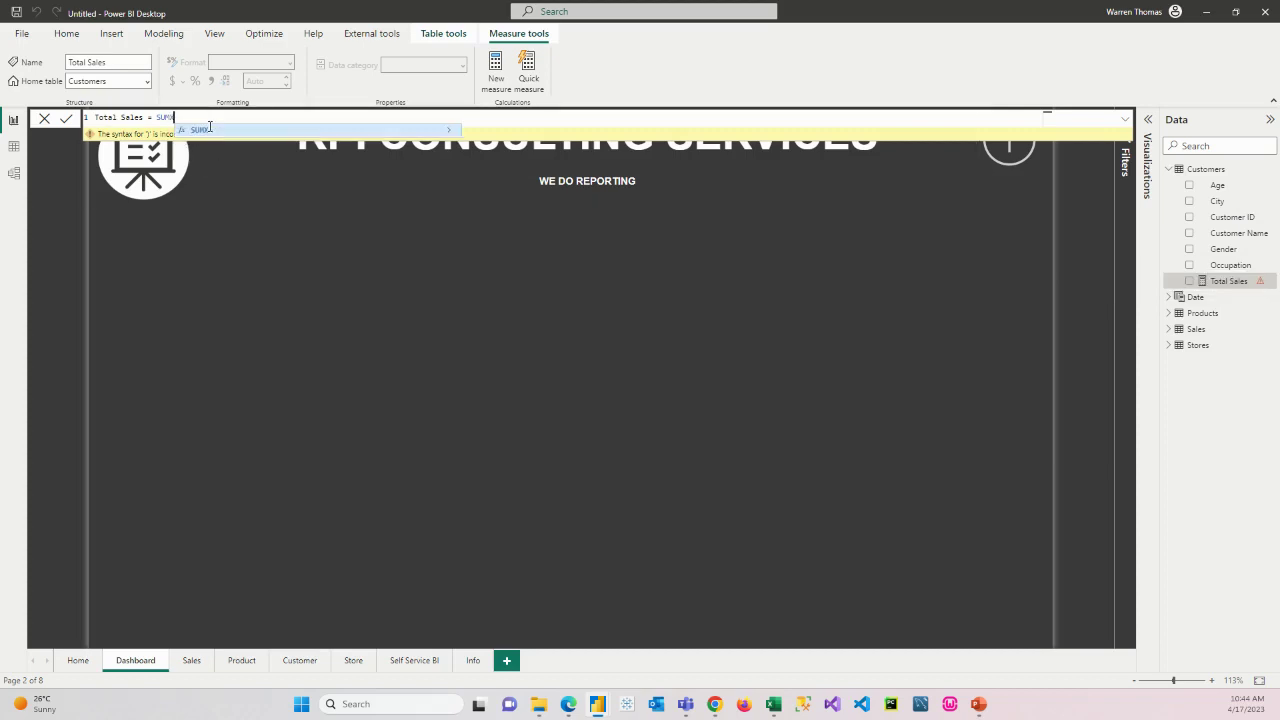
{"action": "type", "text": "("}
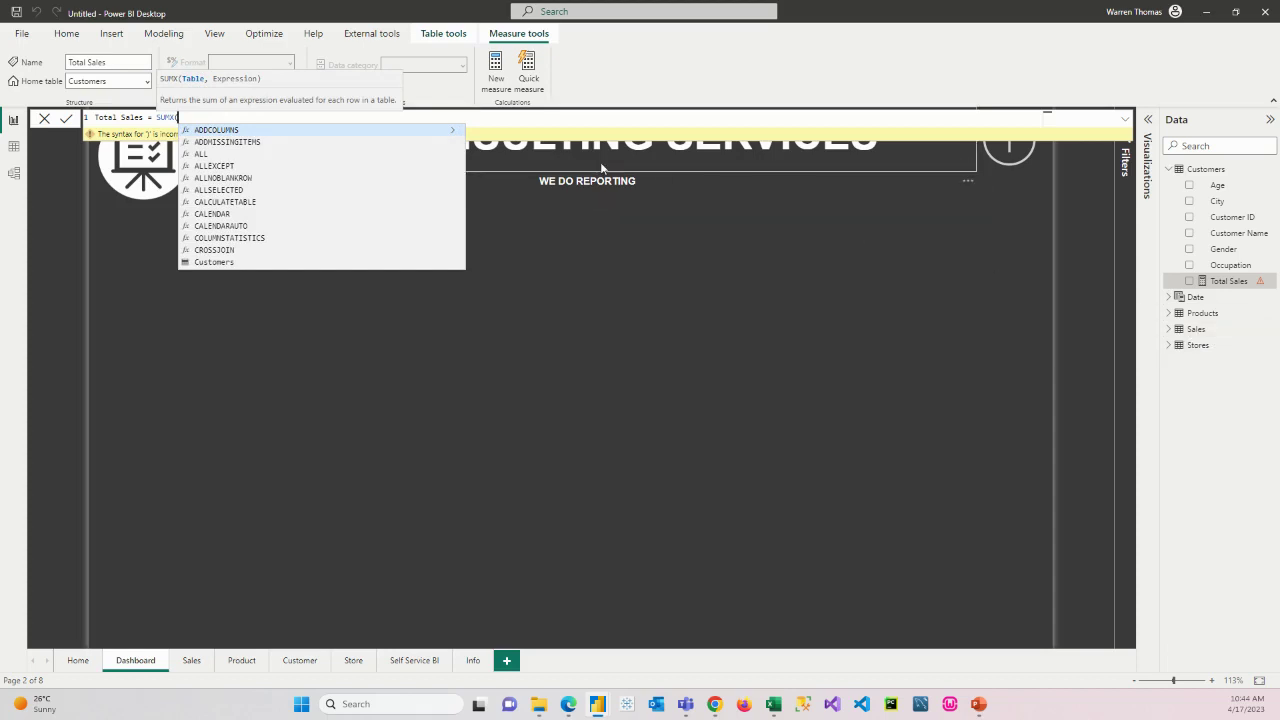
{"action": "type", "text": "Sales"}
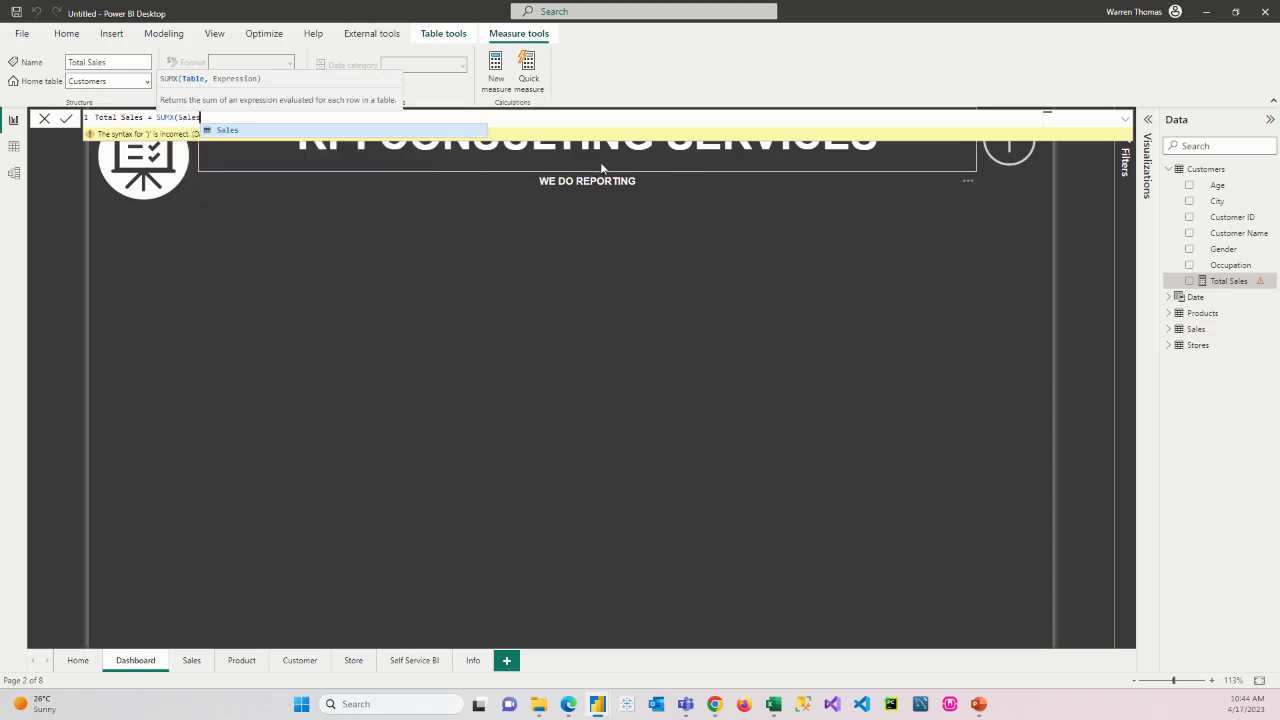
{"action": "key", "text": "Escape"}
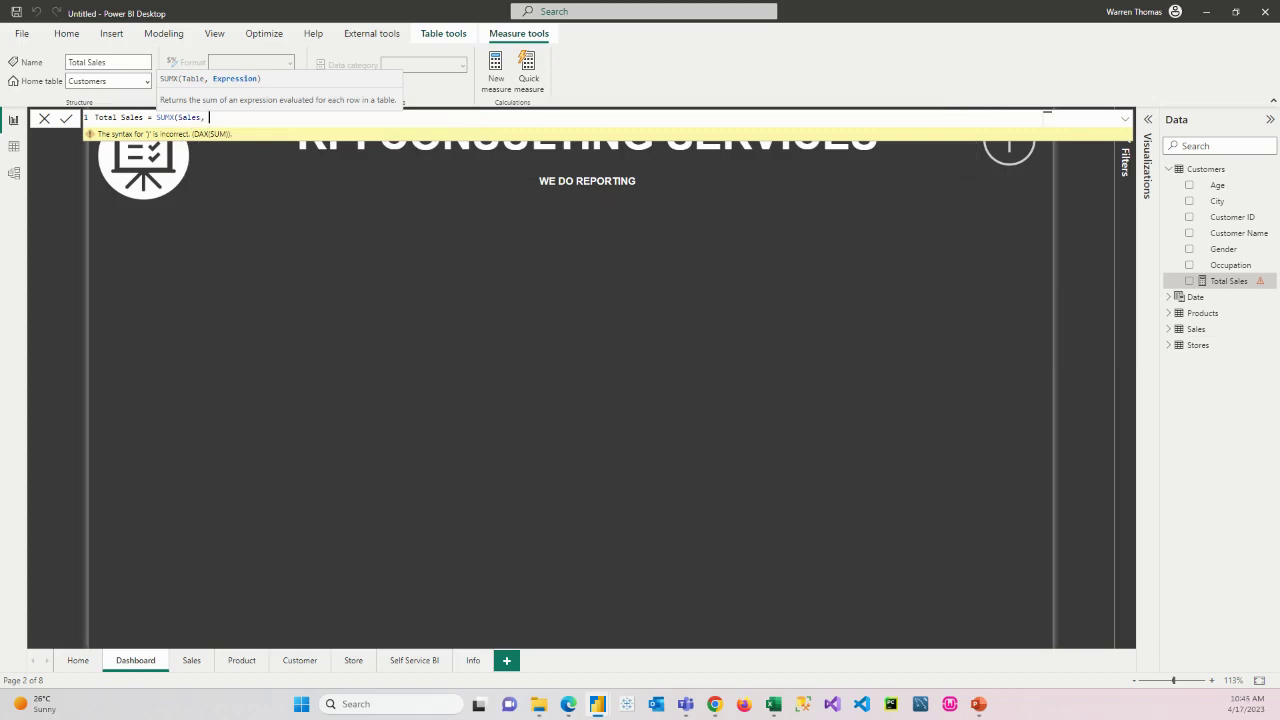
- Complete the Total Sales formula with the row expression Sales[Quantity] * Sales[Price] and commit the measure
{"action": "type", "text": ", Sales"}
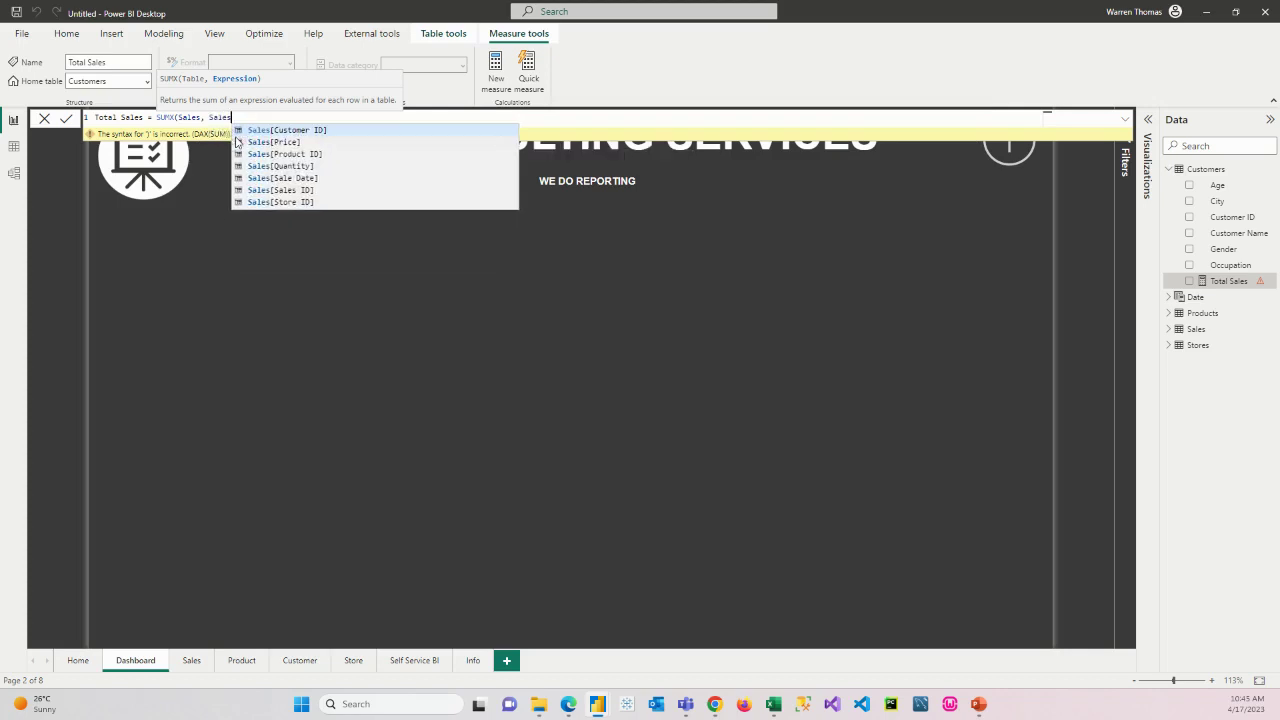
{"action": "left_click", "coordinate": [277, 166]}
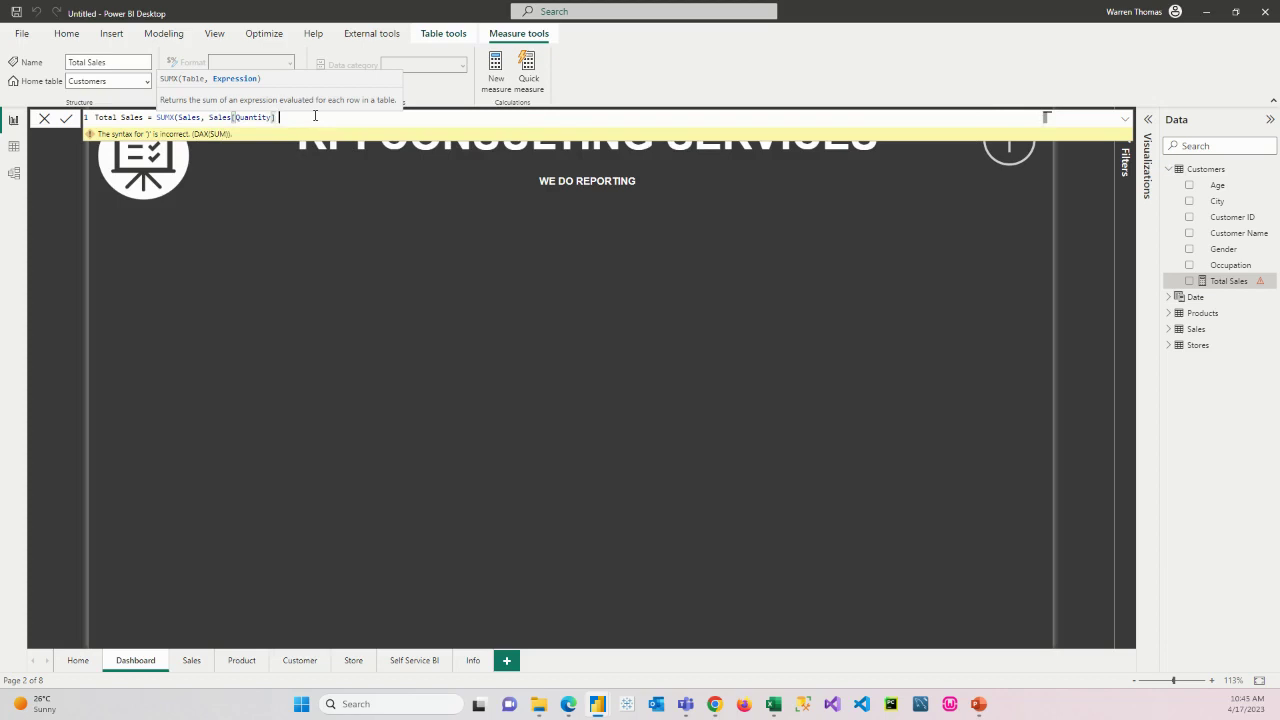
{"action": "type", "text": "* Sal"}
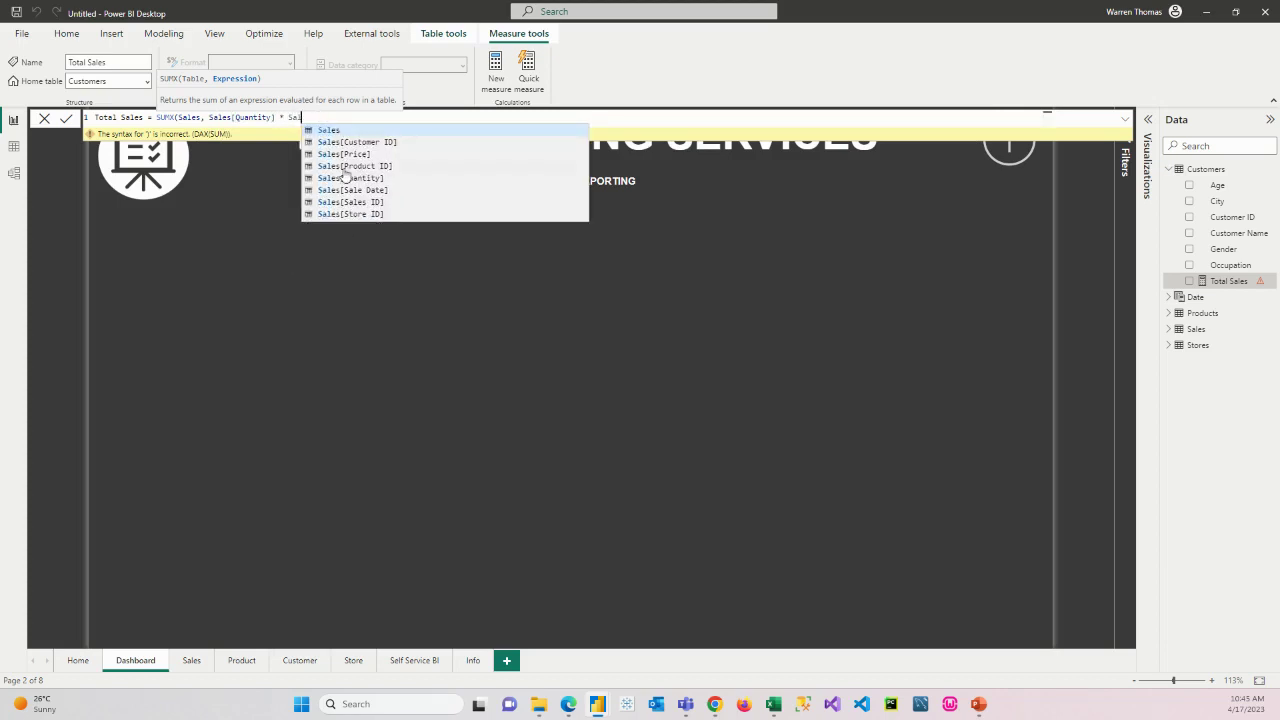
{"action": "left_click", "coordinate": [345, 155]}
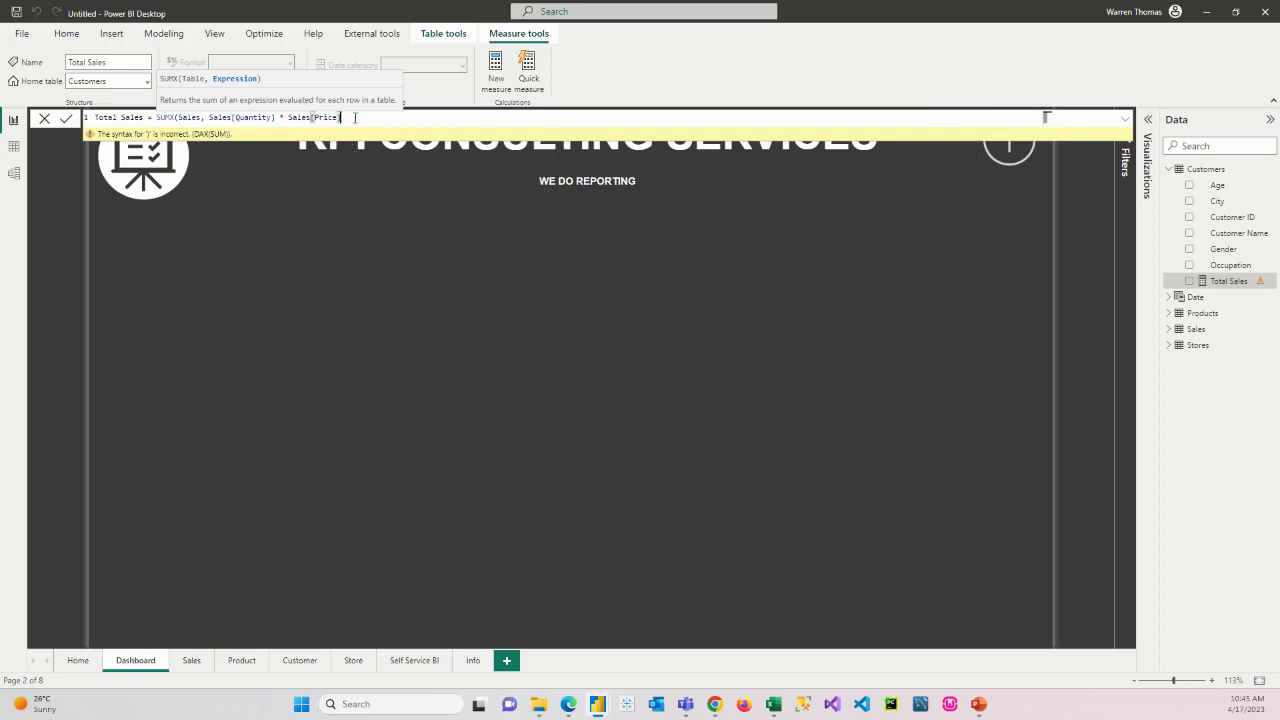
{"action": "type", "text": ")"}
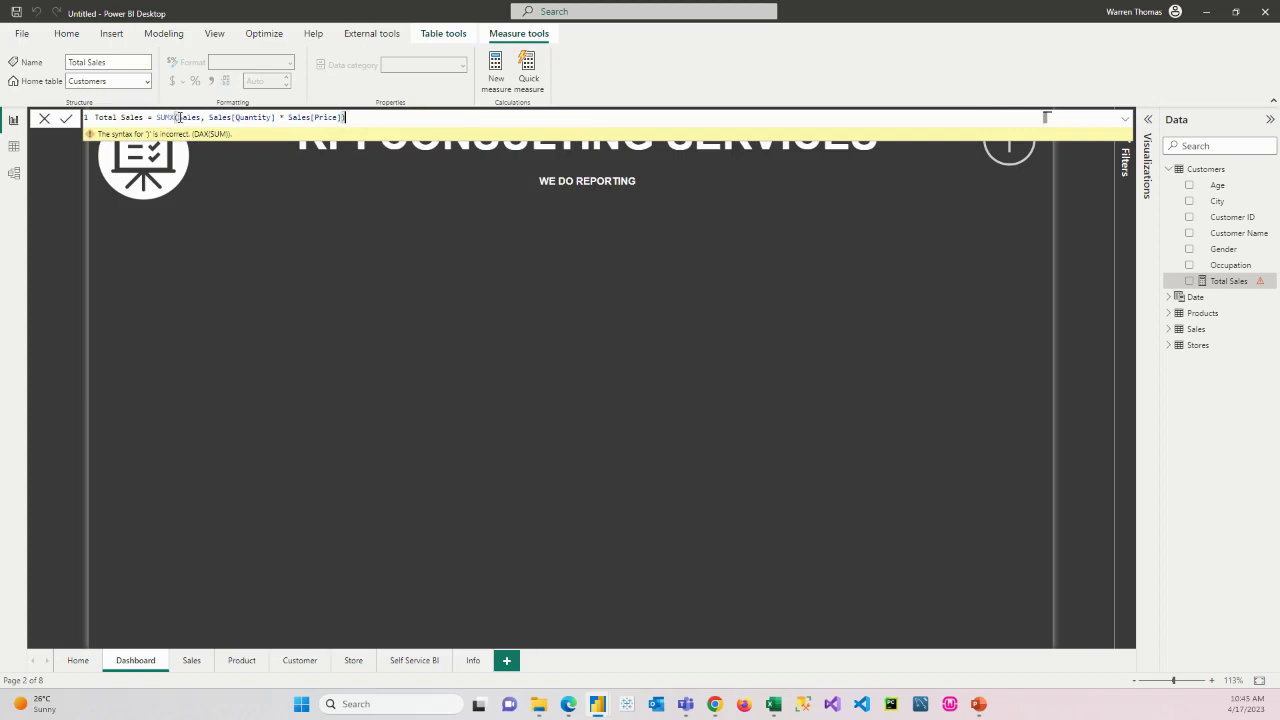
{"action": "left_click_drag", "start_coordinate": [178, 117], "coordinate": [346, 118]}
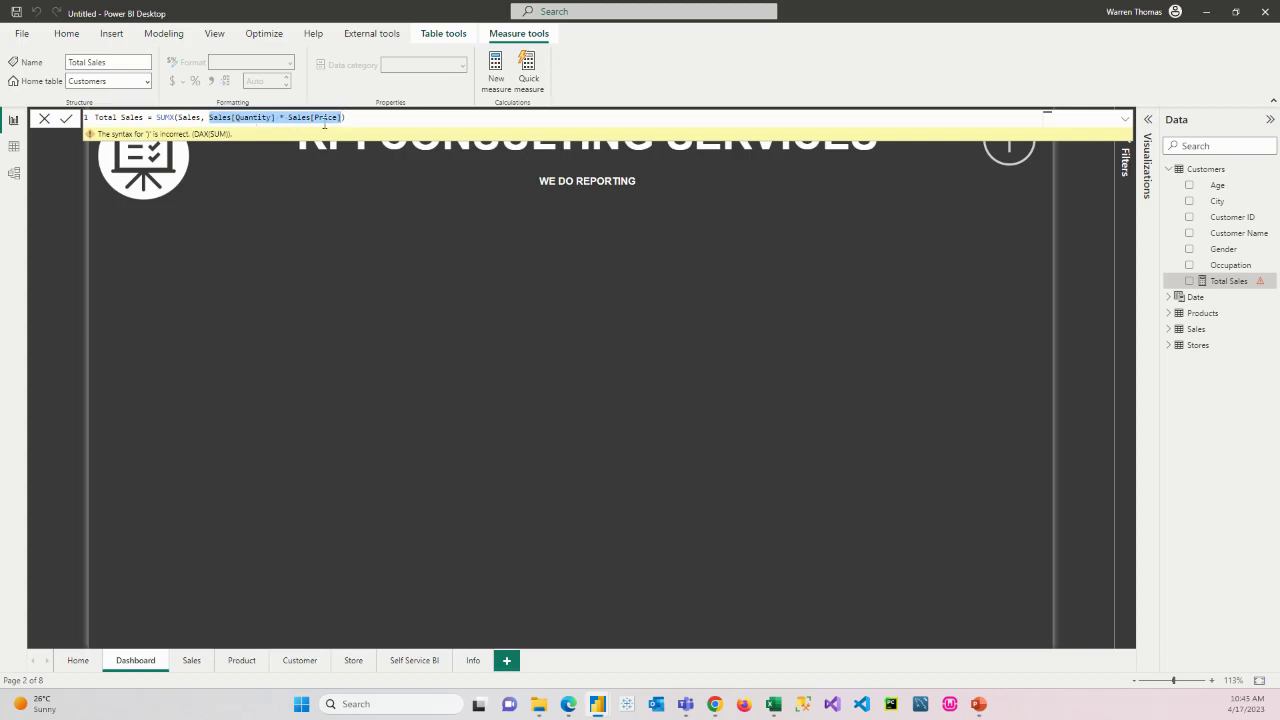
{"action": "left_click", "coordinate": [372, 123]}
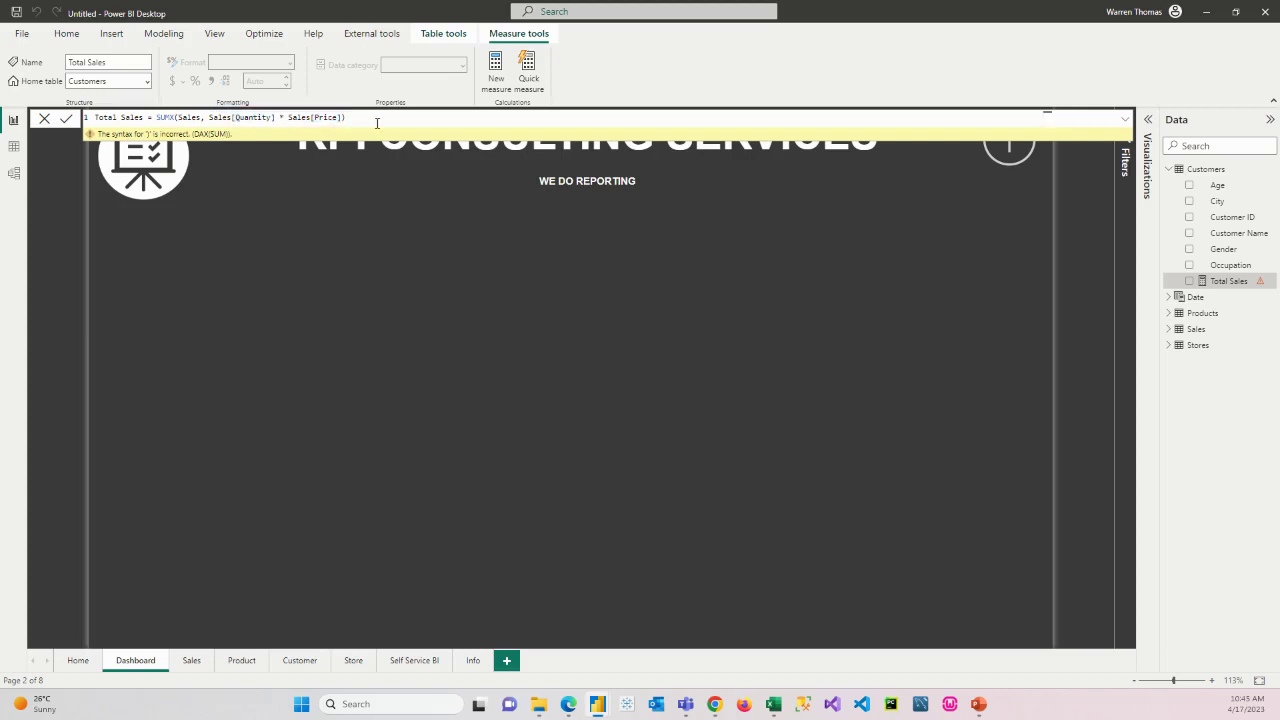
{"action": "key", "text": "Return"}
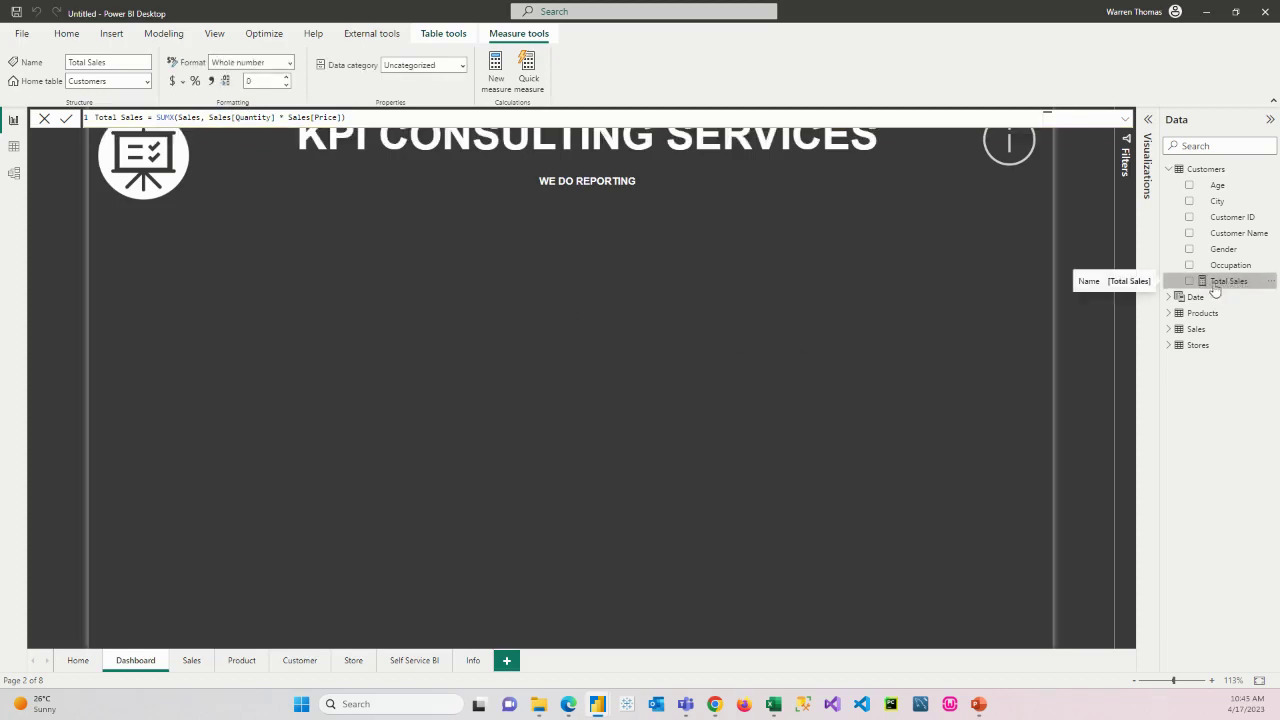
{"action": "left_click_drag", "start_coordinate": [1238, 283], "coordinate": [580, 339]}
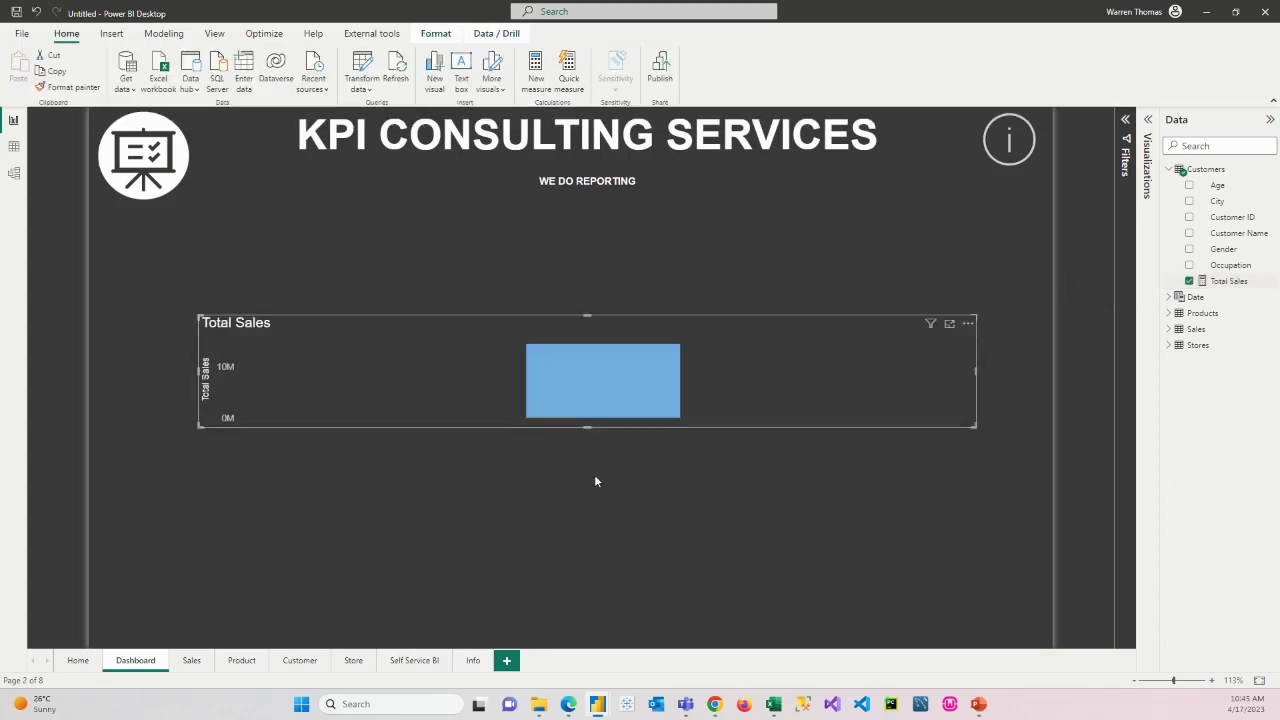
{"action": "mouse_move", "coordinate": [571, 367]}
{"action": "key", "text": "Delete"}
- Add a table visual listing Product Name and Total Sales to the Dashboard page, and narrow it to fit its two columns
{"action": "left_click", "coordinate": [1148, 121]}
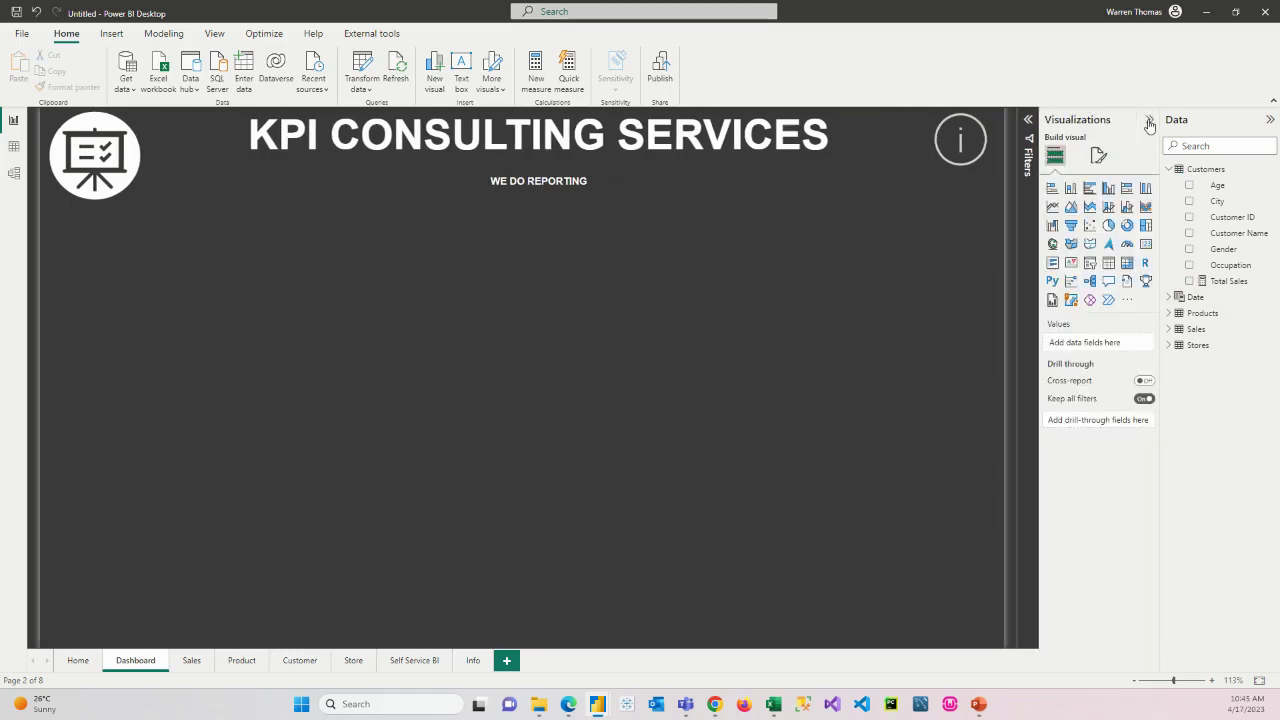
{"action": "left_click", "coordinate": [1110, 263]}
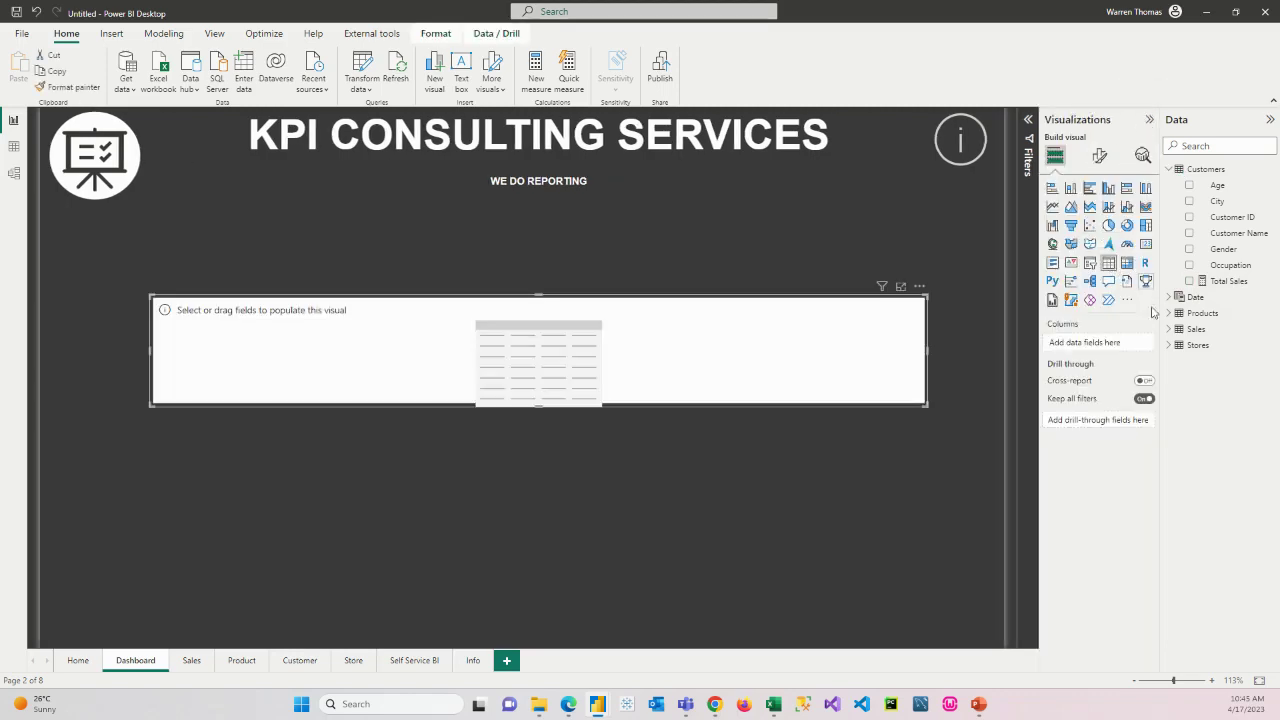
{"action": "left_click", "coordinate": [1169, 314]}
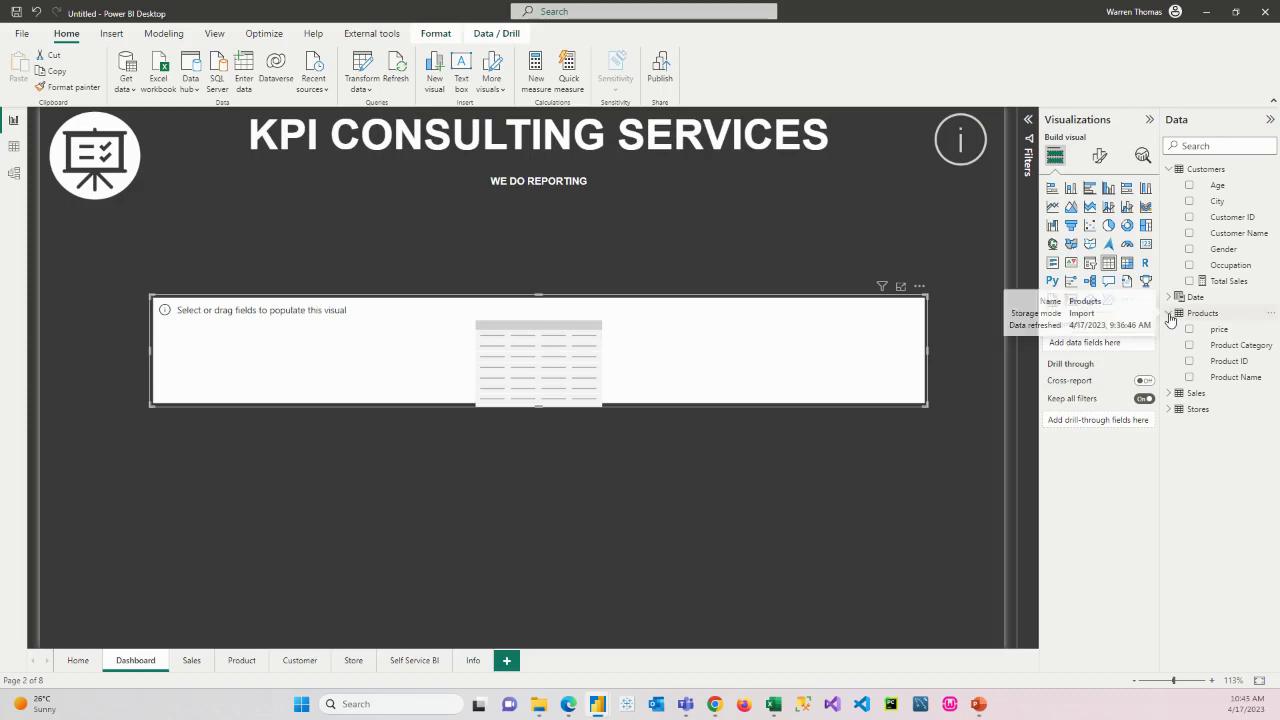
{"action": "left_click", "coordinate": [1189, 377]}
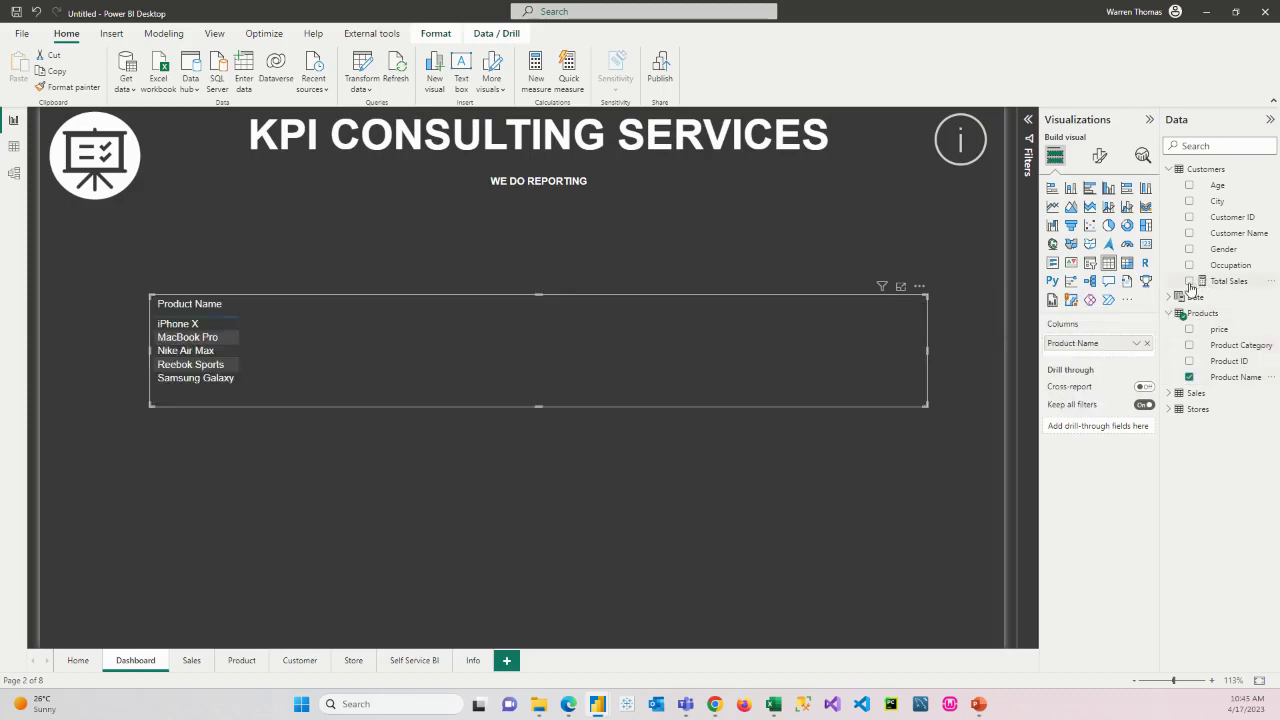
{"action": "left_click", "coordinate": [1205, 281]}
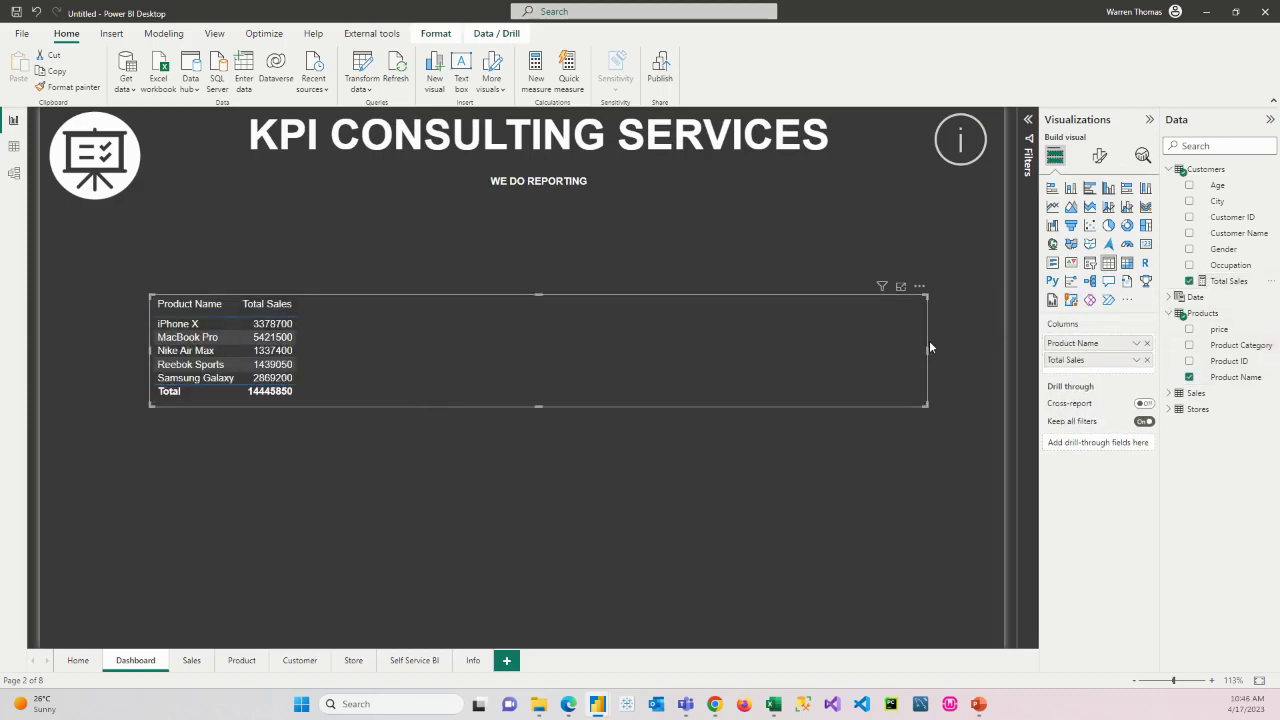
{"action": "left_click_drag", "start_coordinate": [928, 350], "coordinate": [320, 378]}
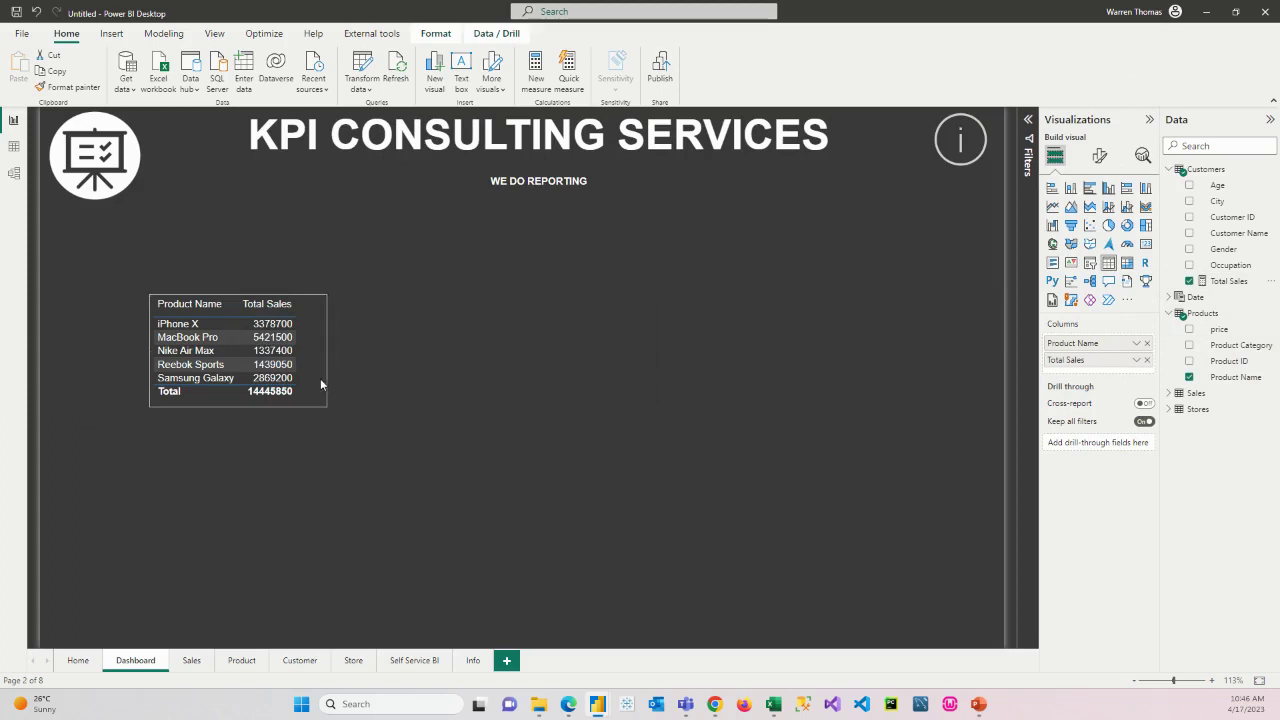
- Add a table visual of Product Category and Total Sales below the product table, and narrow it to fit its two columns
{"action": "left_click", "coordinate": [1229, 281]}
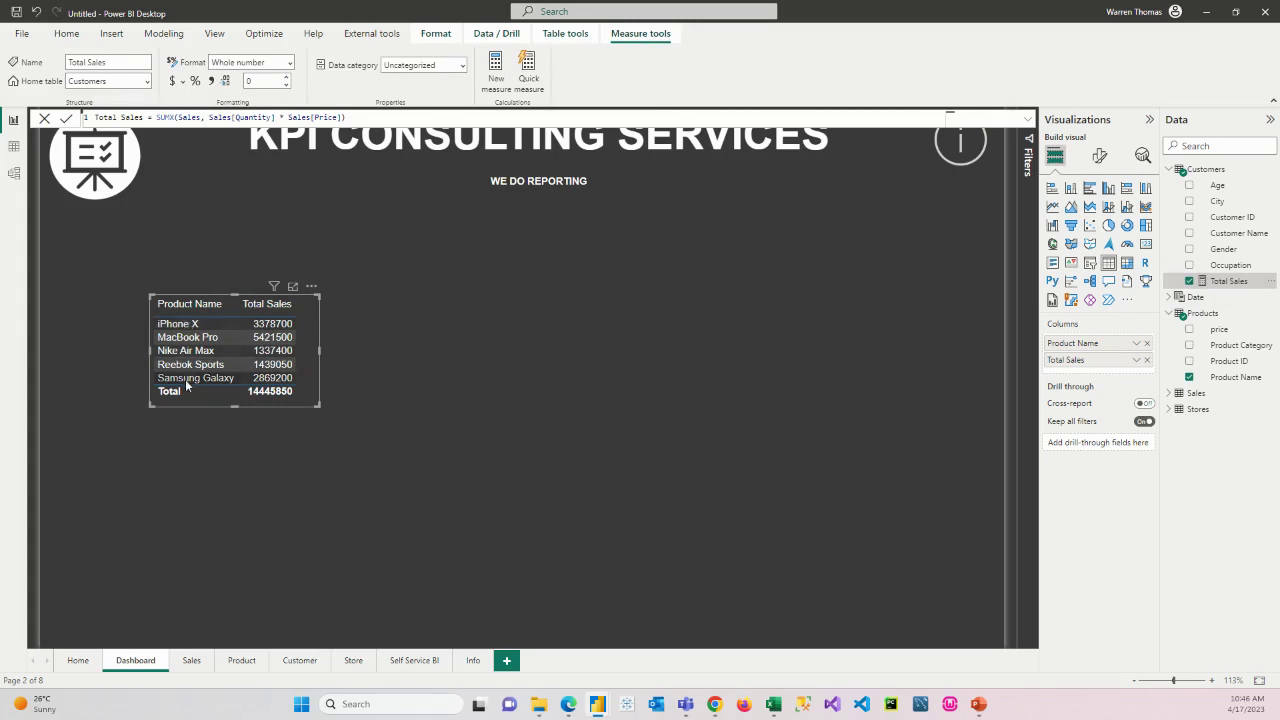
{"action": "left_click", "coordinate": [450, 379]}
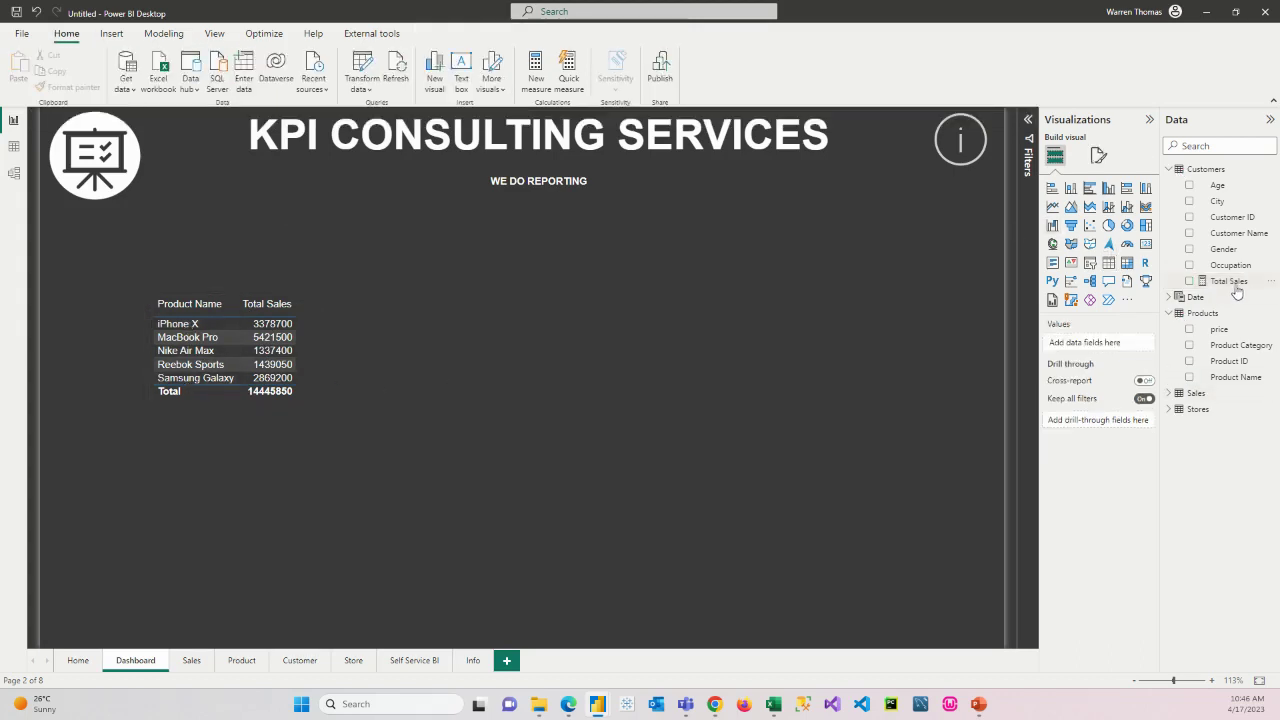
{"action": "left_click_drag", "start_coordinate": [1230, 282], "coordinate": [940, 420]}
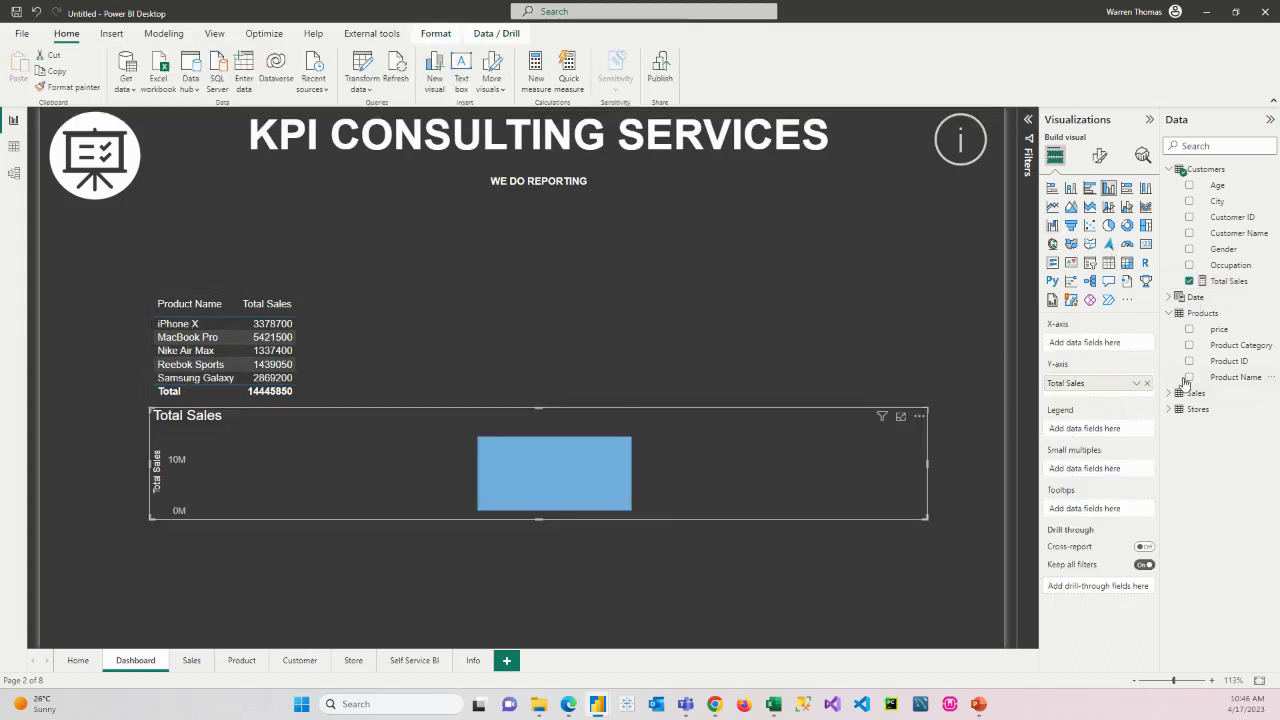
{"action": "left_click_drag", "start_coordinate": [1245, 348], "coordinate": [774, 492]}
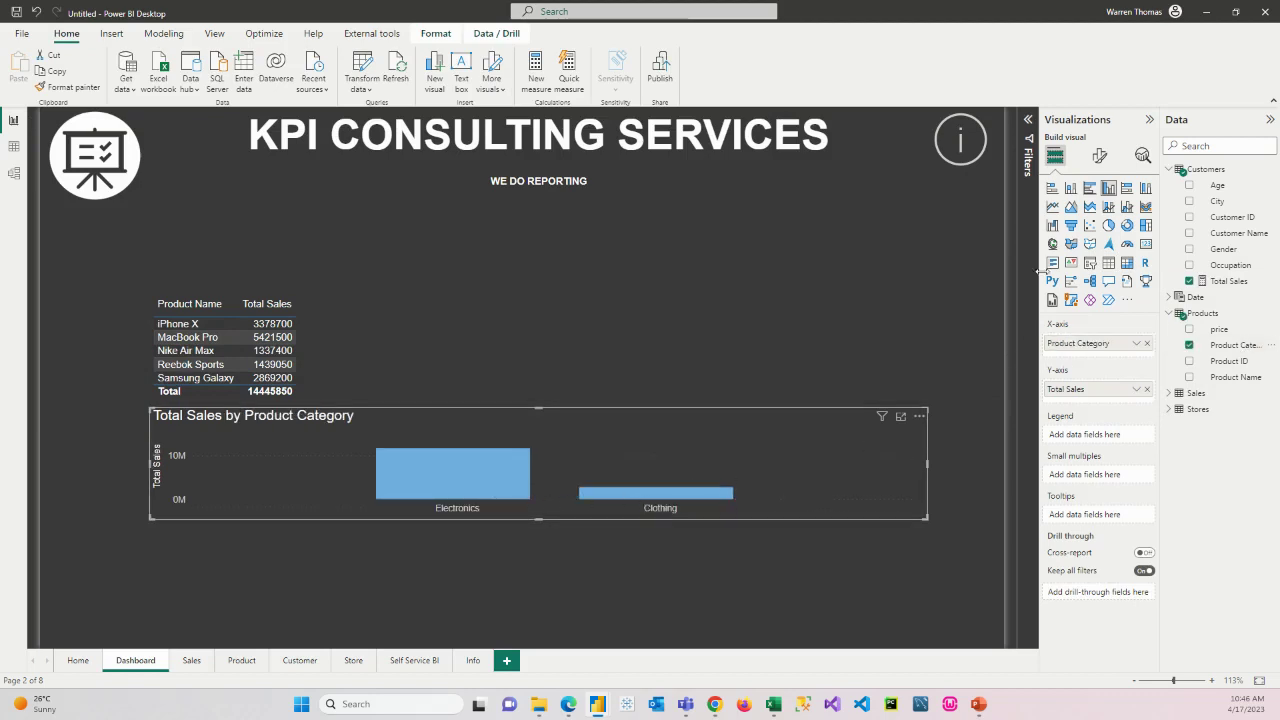
{"action": "left_click", "coordinate": [1107, 263]}
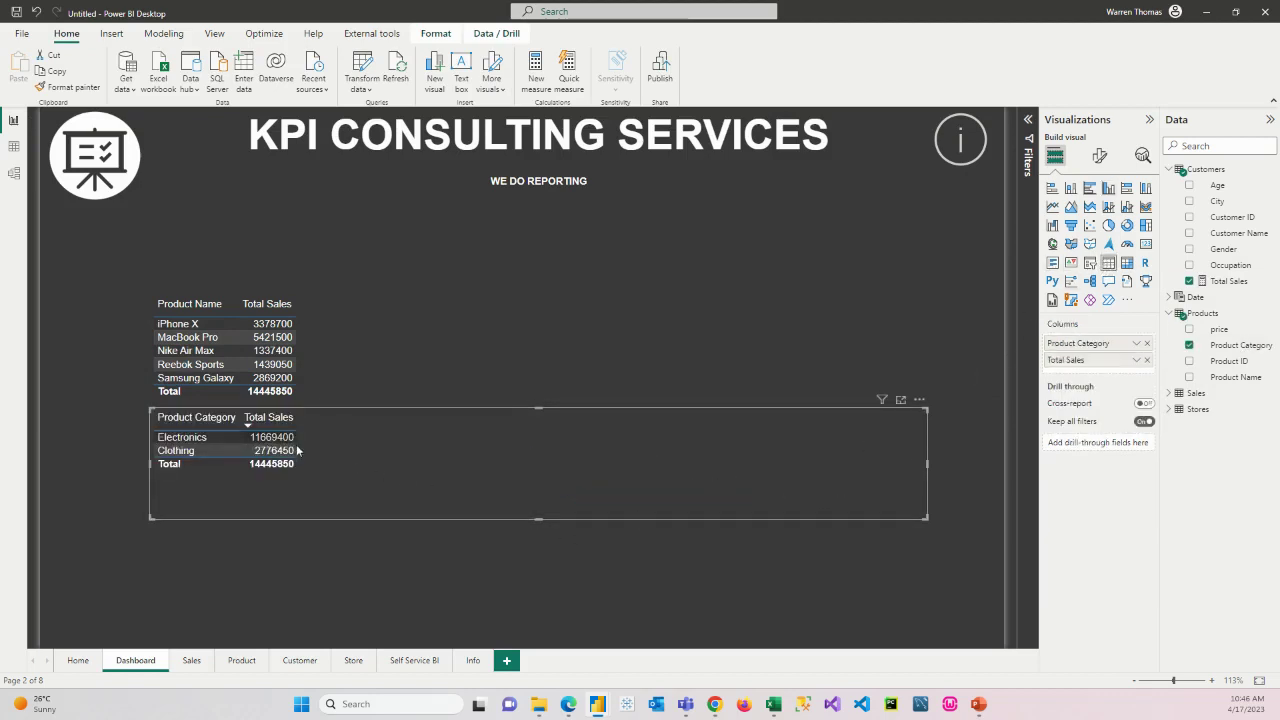
{"action": "left_click_drag", "start_coordinate": [922, 460], "coordinate": [312, 479]}
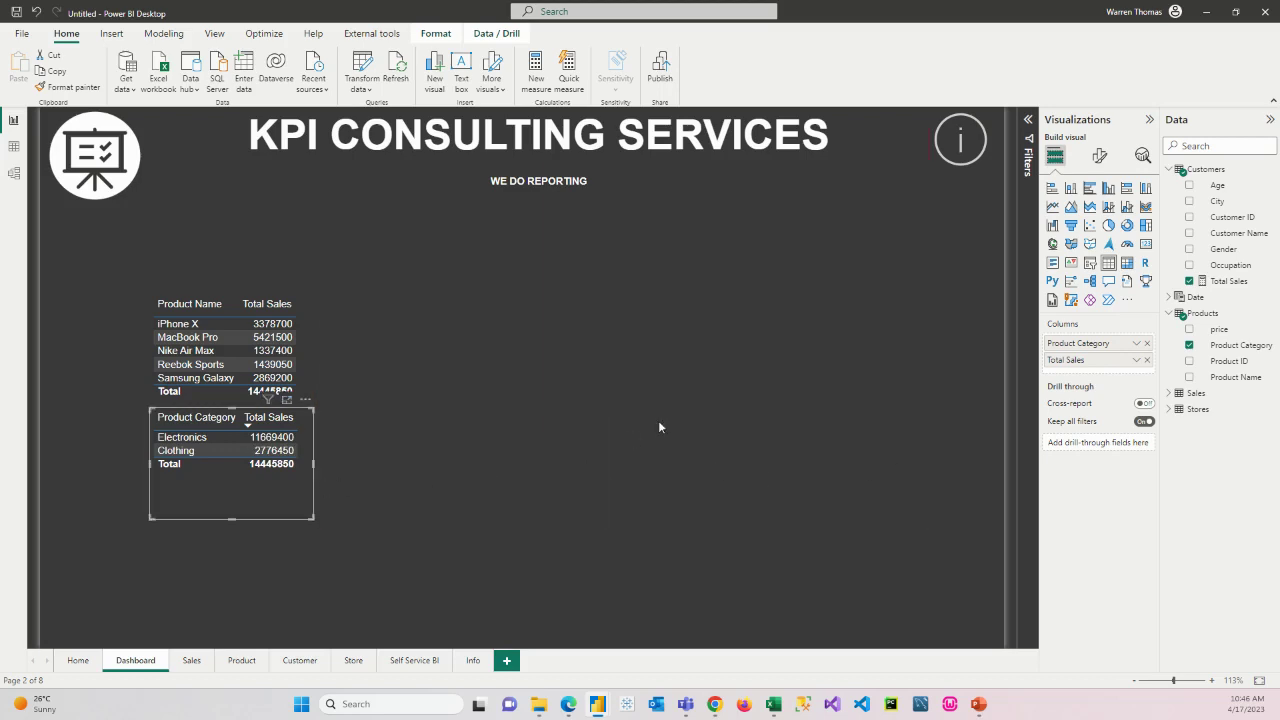
- Add a table visual of Store Name and Total Sales beside the product table, and narrow it to fit its columns
{"action": "left_click", "coordinate": [905, 355]}
{"action": "left_click", "coordinate": [1172, 409]}
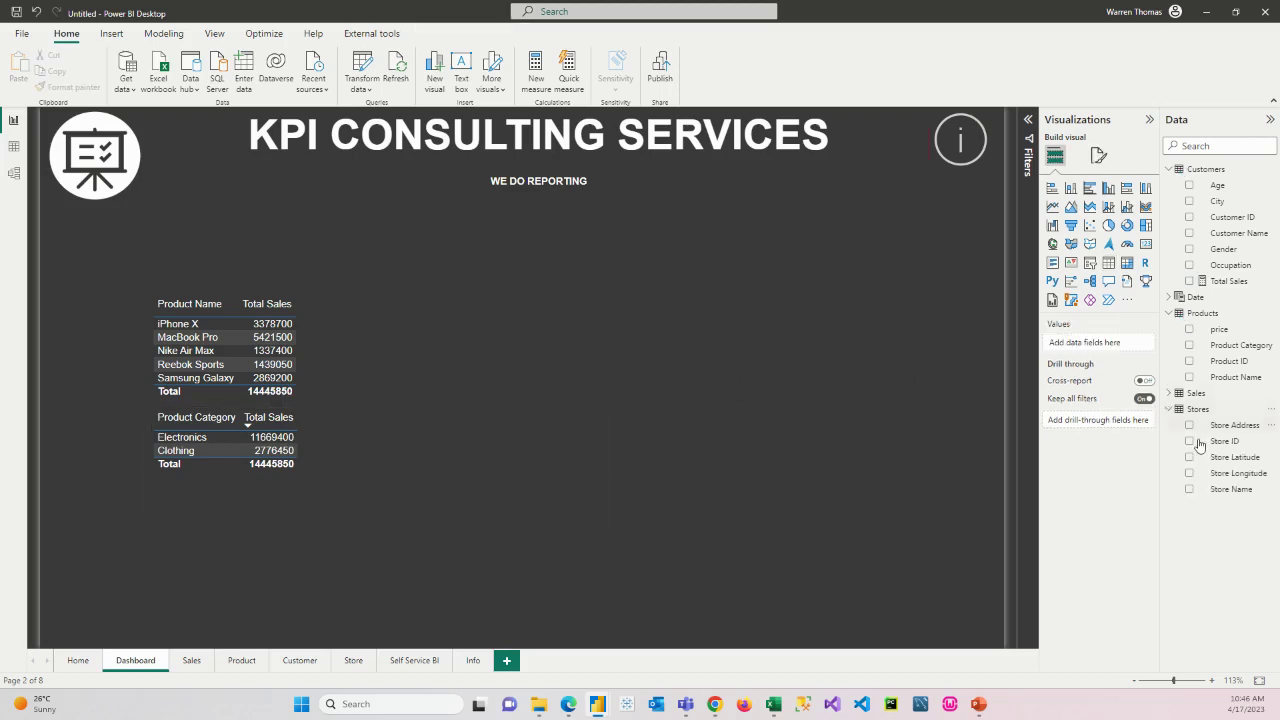
{"action": "left_click_drag", "start_coordinate": [1222, 489], "coordinate": [672, 323]}
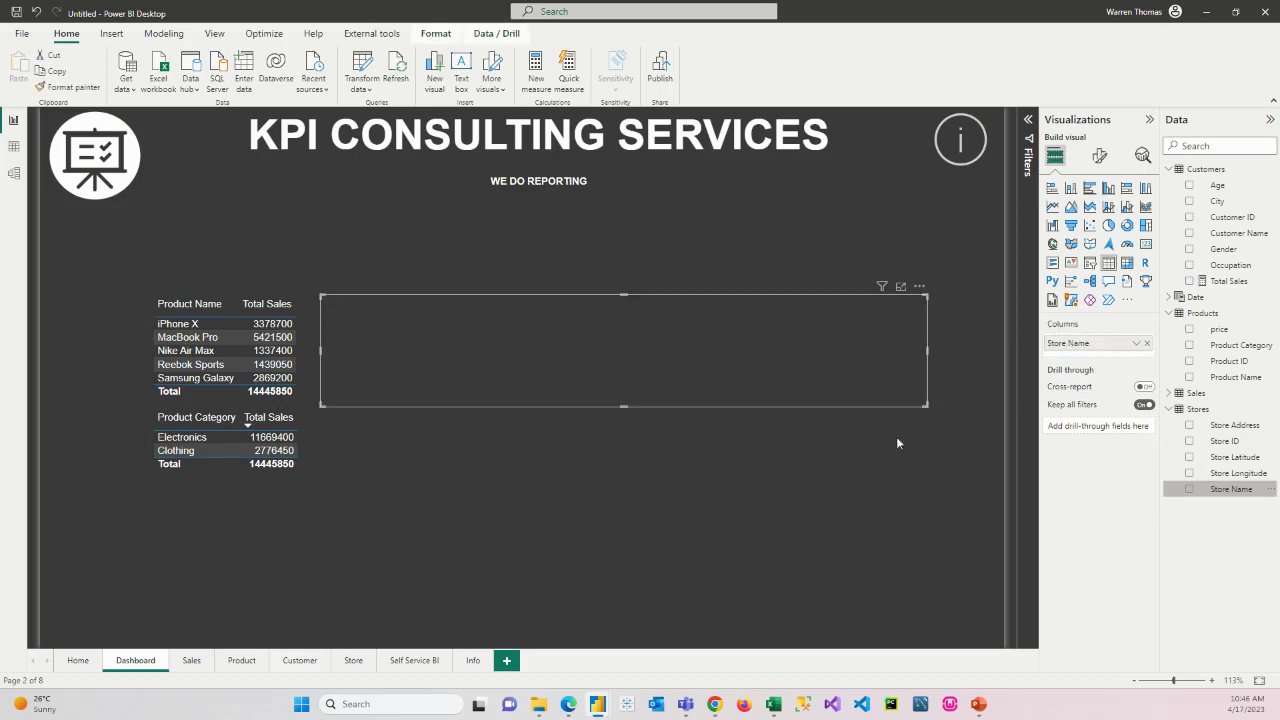
{"action": "left_click", "coordinate": [1189, 281]}
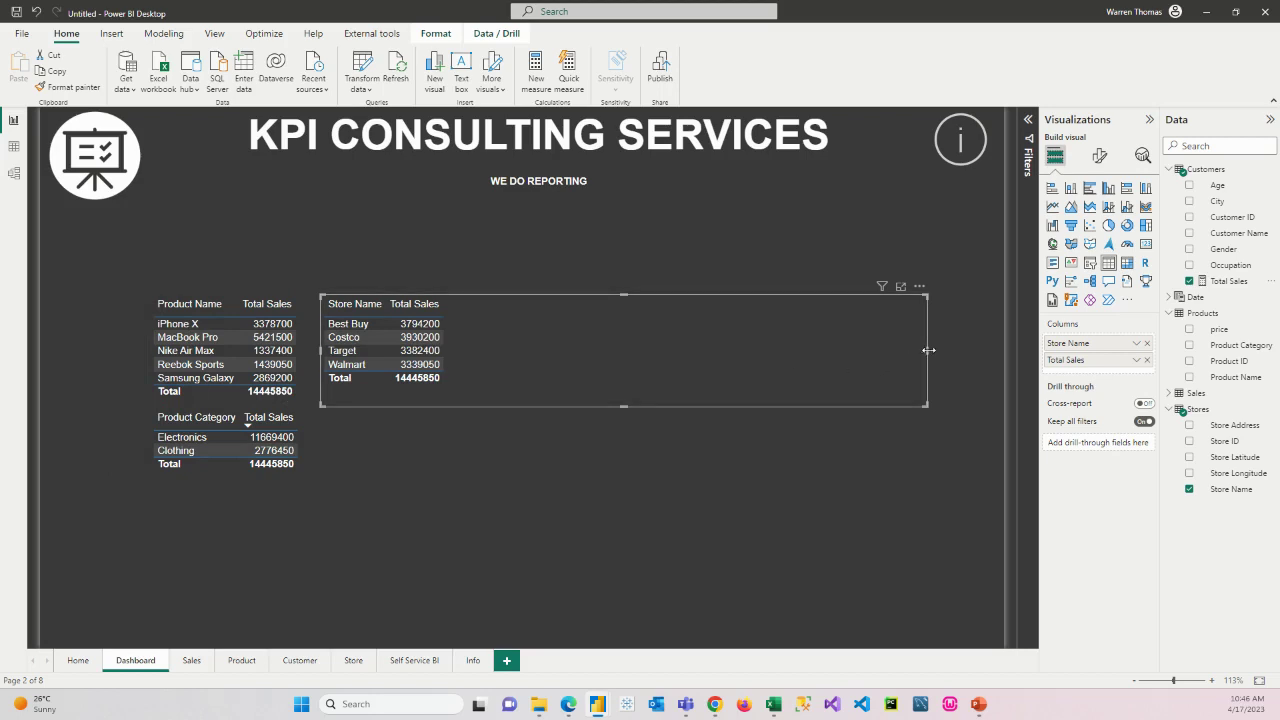
{"action": "left_click_drag", "start_coordinate": [926, 351], "coordinate": [485, 388]}
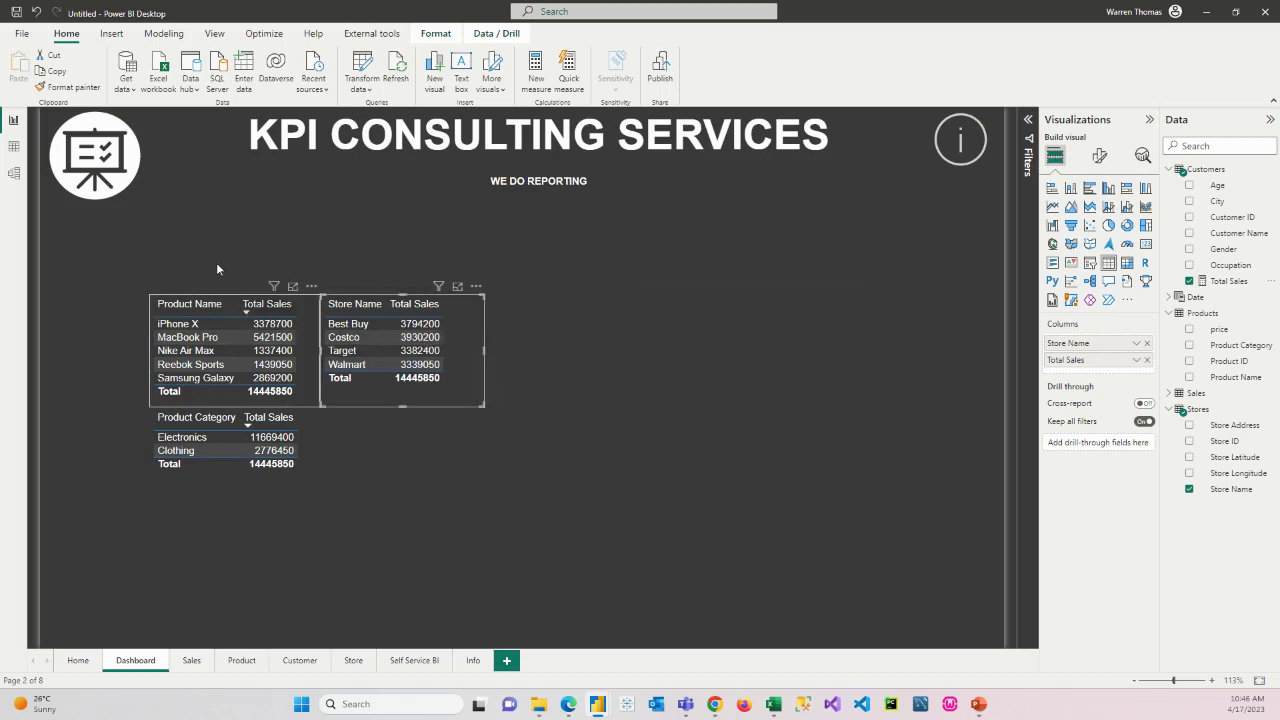
- Check the Date table in the data model, and add a table visual of Quarter Number, Total Sales and Week Number beside the store table
{"action": "left_click", "coordinate": [15, 175]}
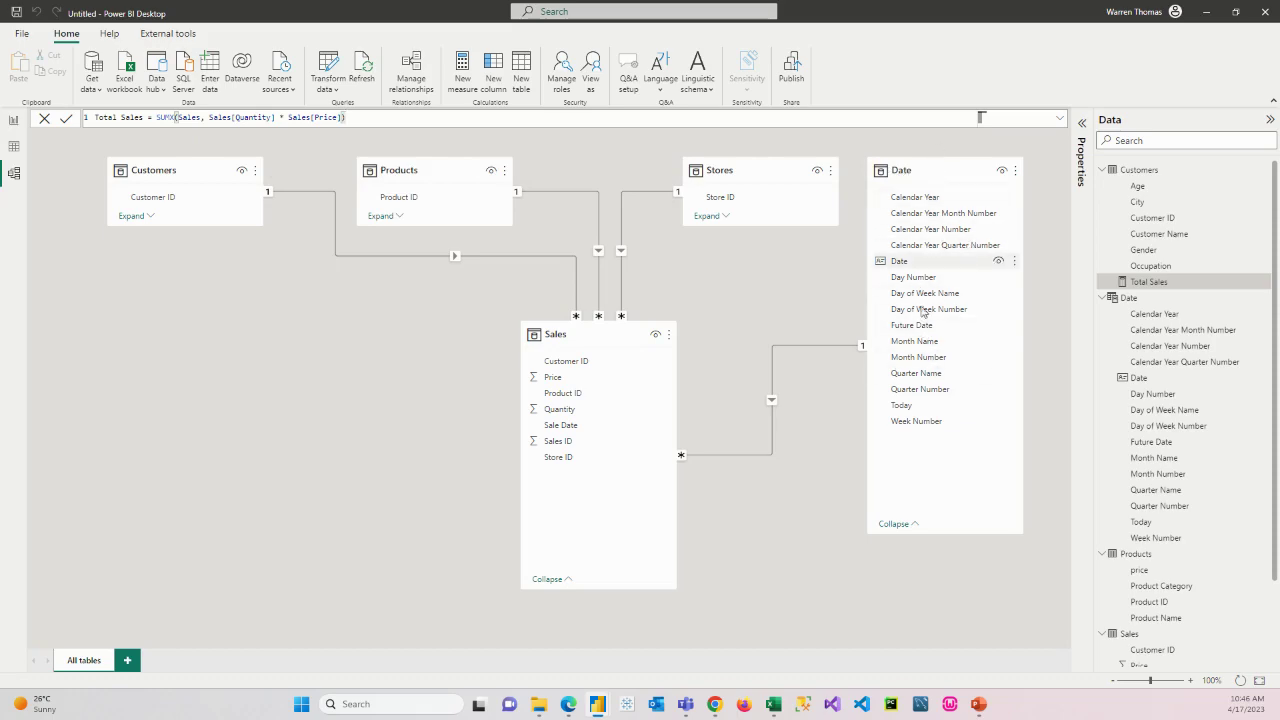
{"action": "left_click", "coordinate": [16, 124]}
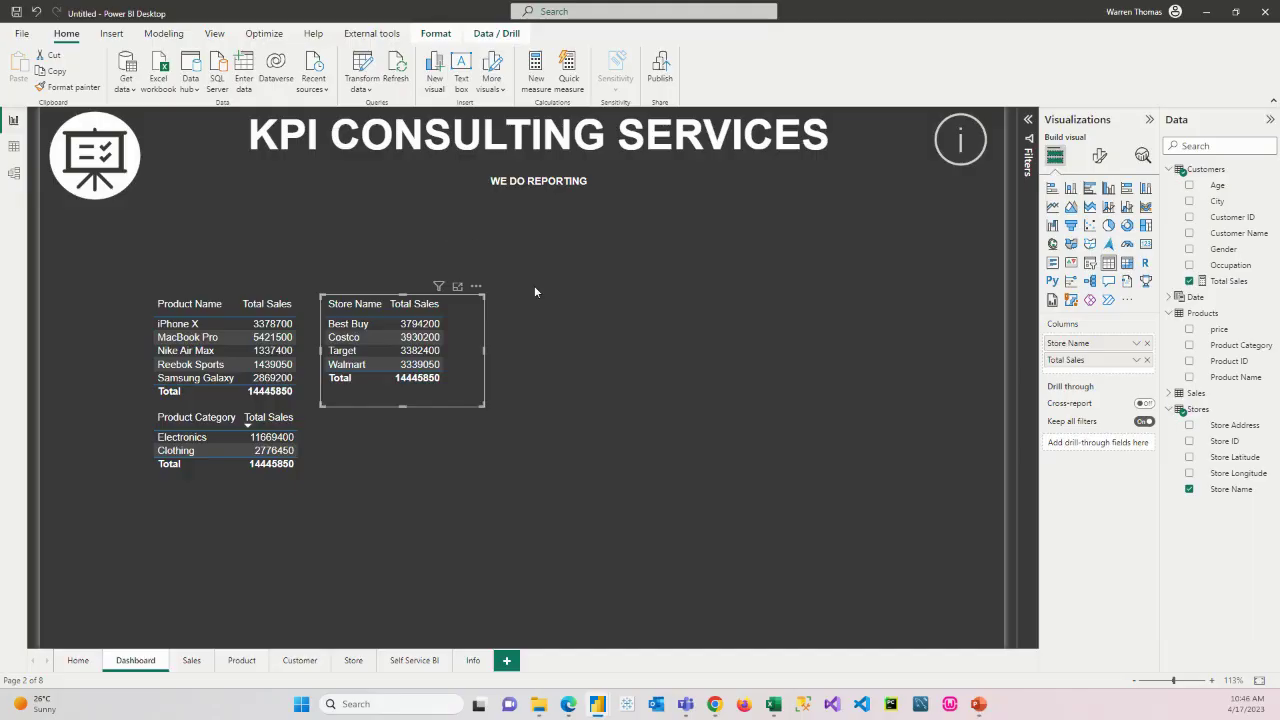
{"action": "left_click", "coordinate": [681, 353]}
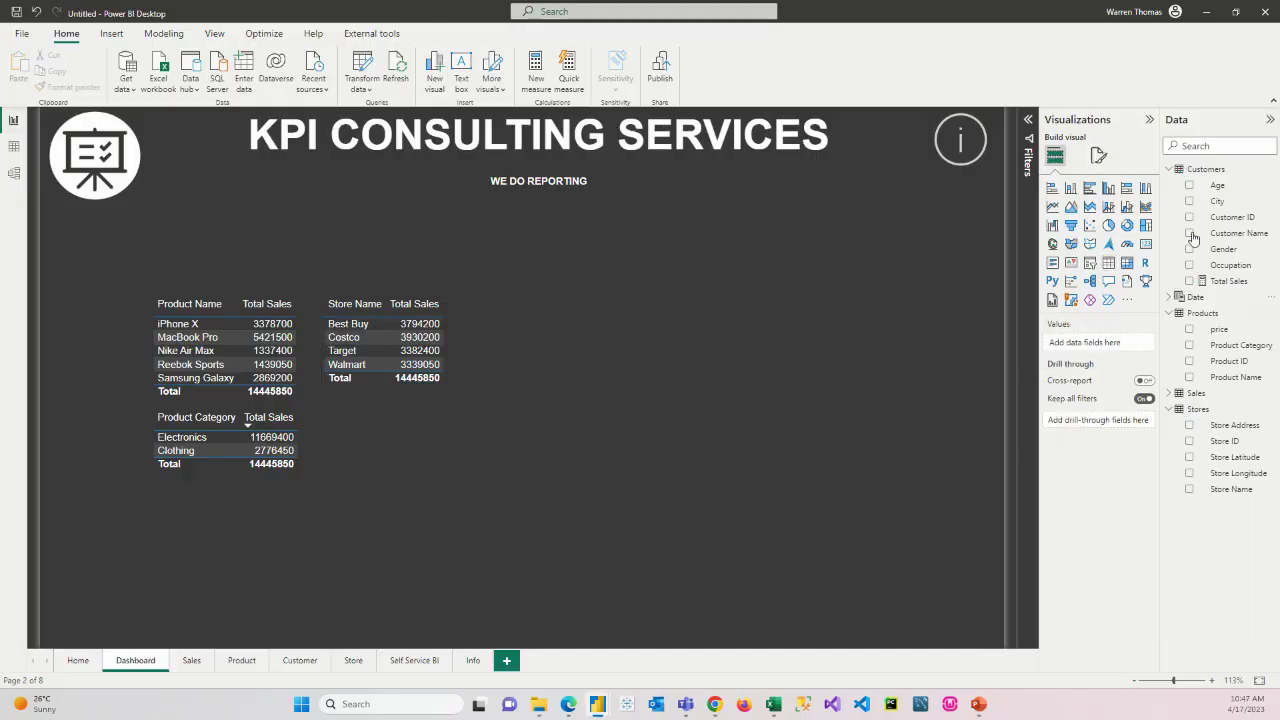
{"action": "left_click", "coordinate": [1171, 300]}
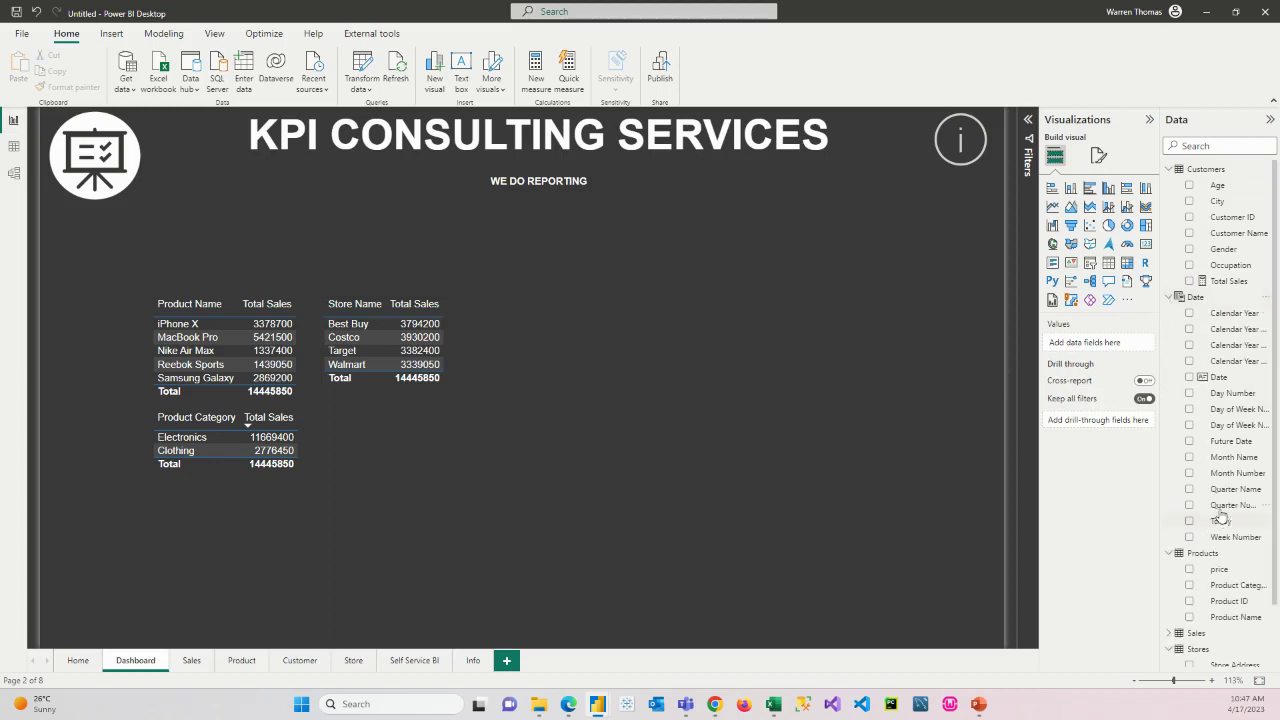
{"action": "left_click_drag", "start_coordinate": [1226, 506], "coordinate": [608, 312]}
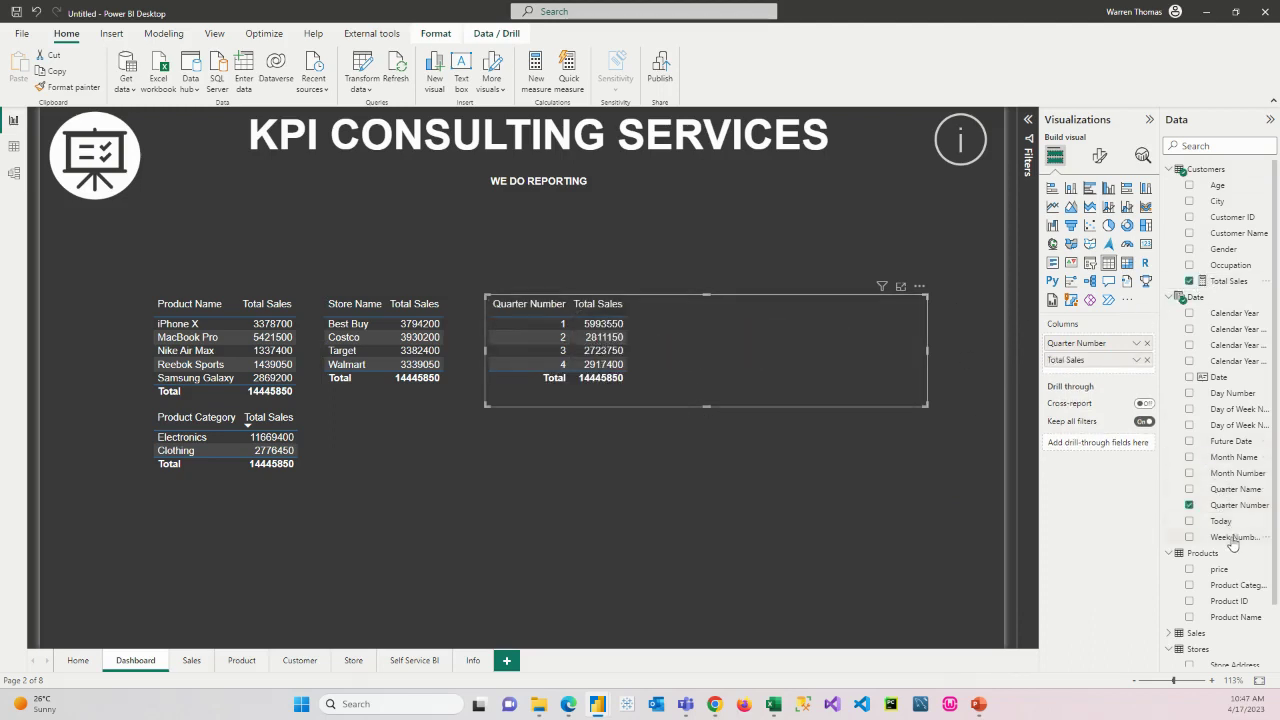
{"action": "left_click_drag", "start_coordinate": [1234, 537], "coordinate": [723, 342]}
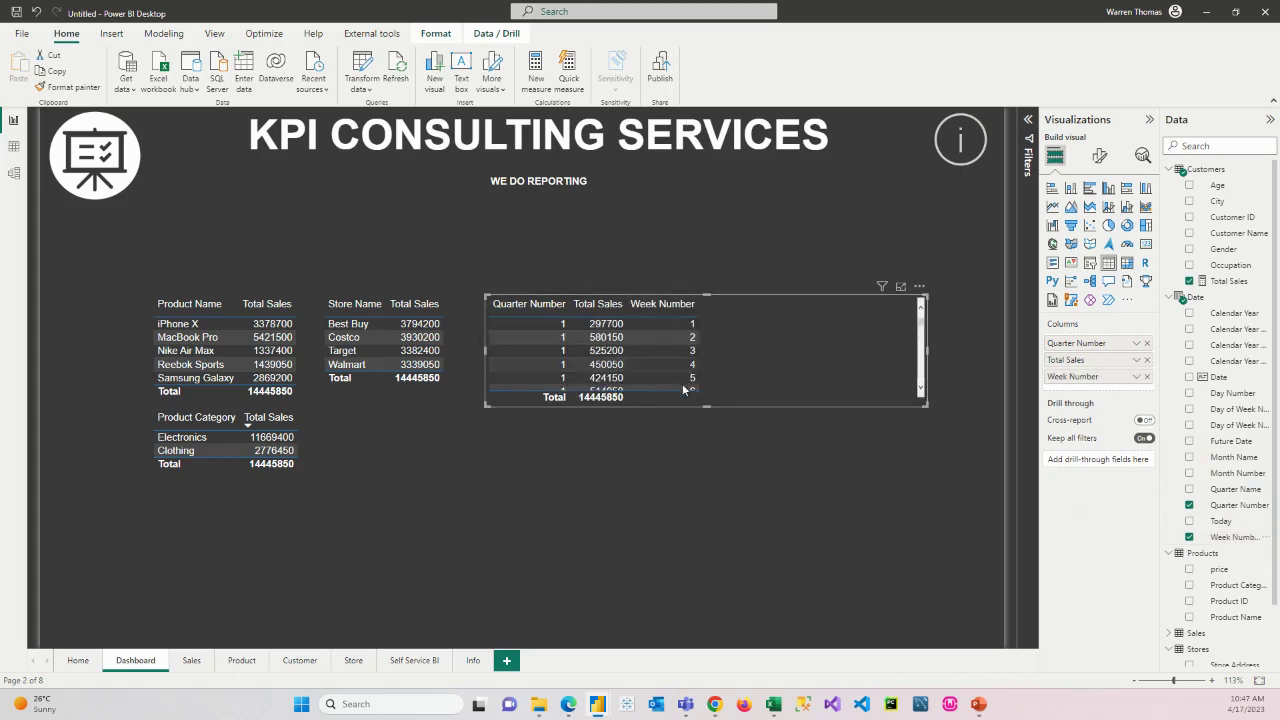
{"action": "scroll", "coordinate": [675, 375], "scroll_direction": "down", "scroll_amount": 1}
{"action": "scroll", "coordinate": [675, 375], "scroll_direction": "down", "scroll_amount": 6}
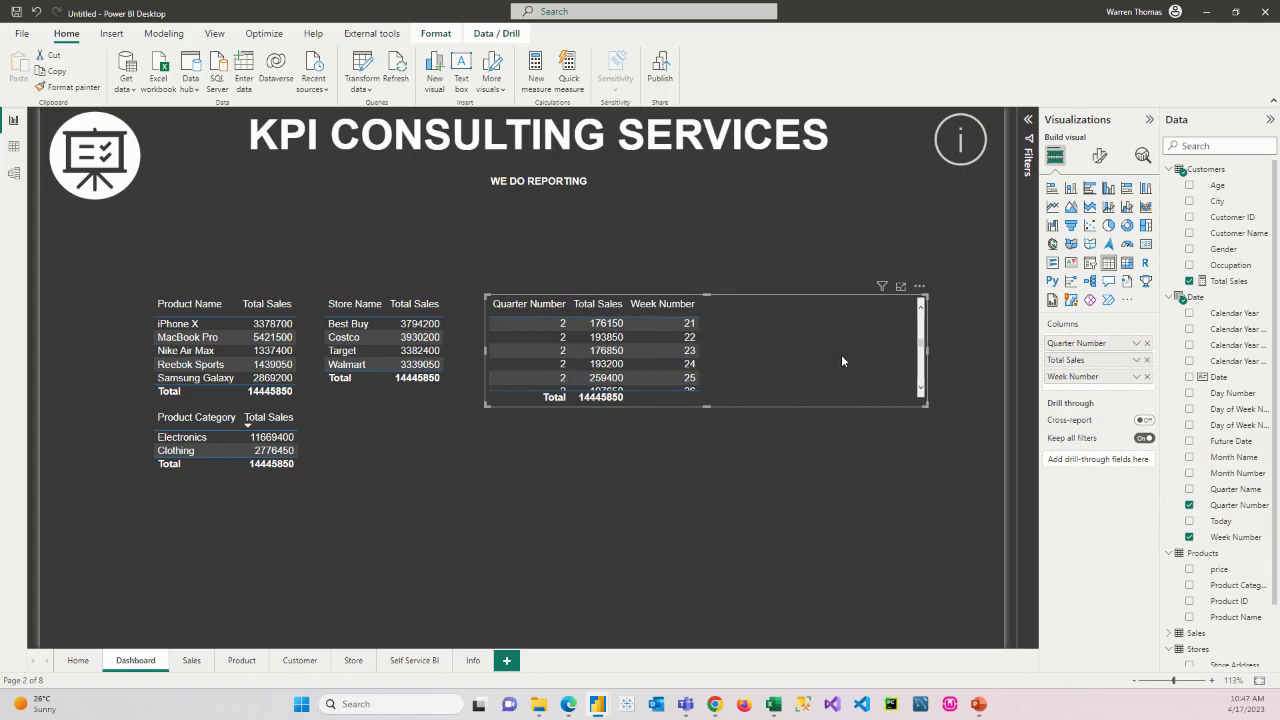
- Delete all the table visuals from the Dashboard page: quarter and week, store, product and product category
{"action": "key", "text": "Delete"}
{"action": "left_click", "coordinate": [450, 352]}
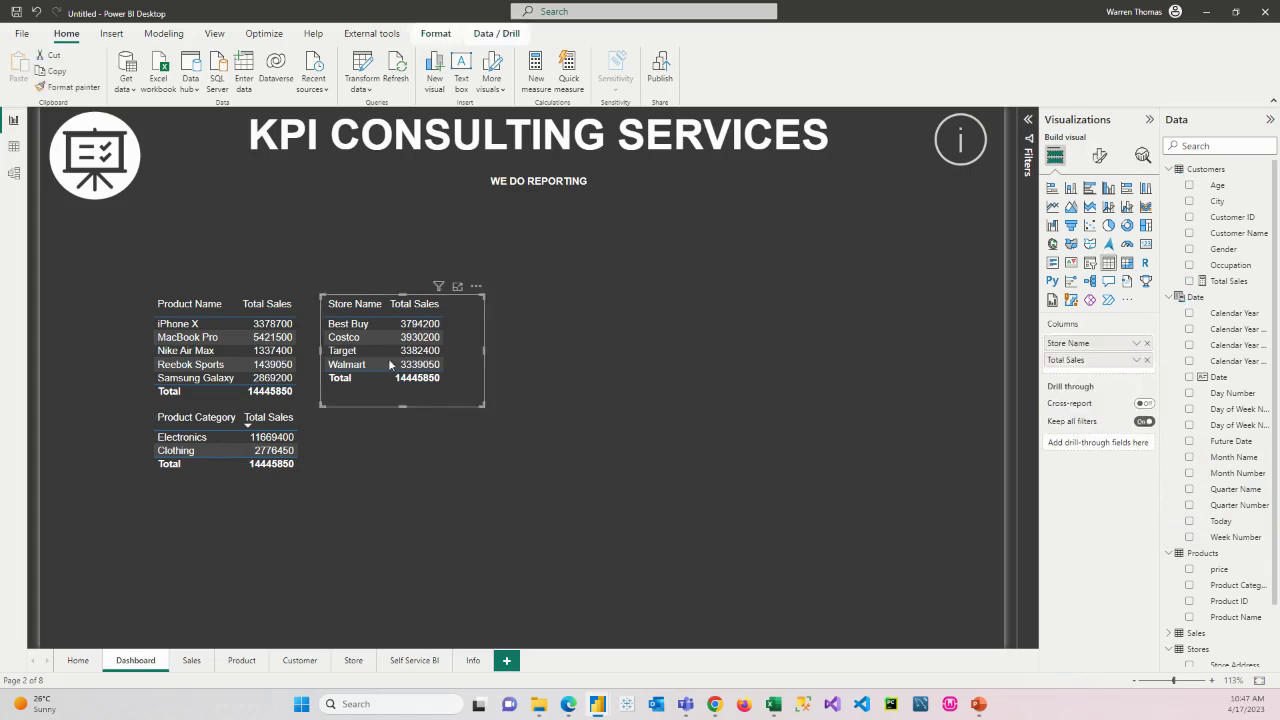
{"action": "key", "text": "Delete"}
{"action": "left_click", "coordinate": [315, 364]}
{"action": "key", "text": "Delete"}
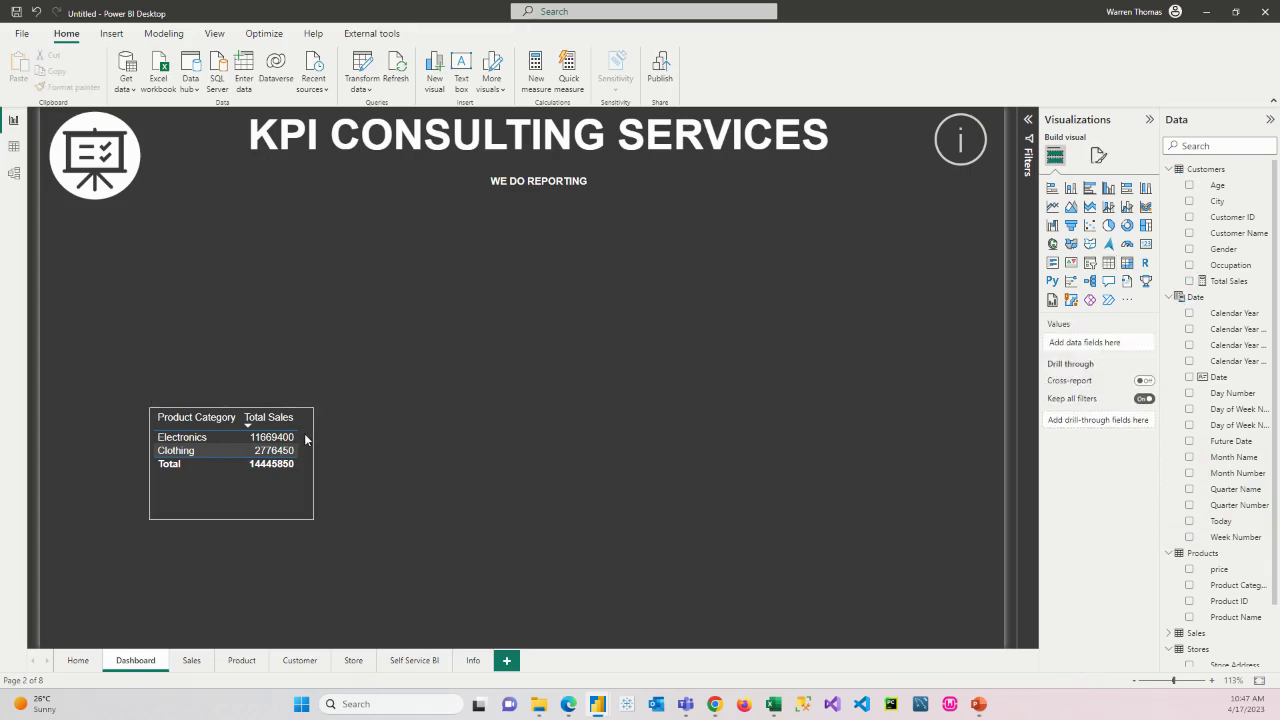
{"action": "left_click", "coordinate": [304, 433]}
{"action": "key", "text": "Delete"}
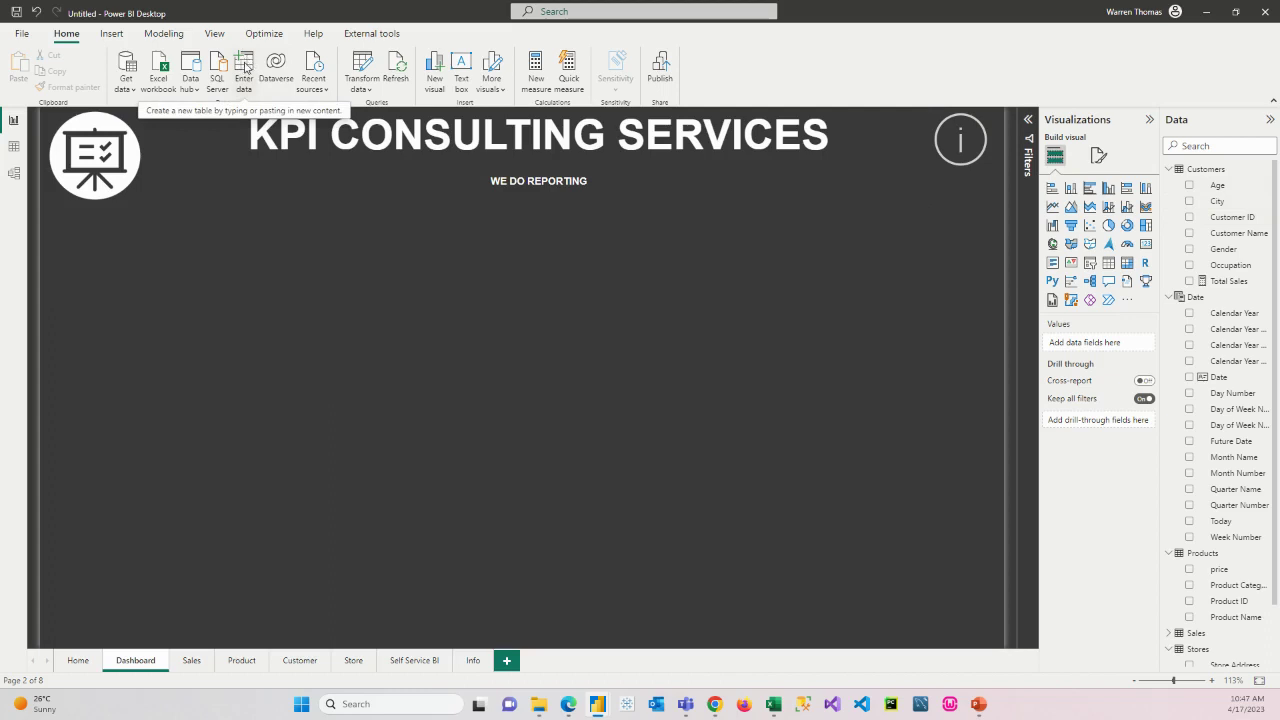
- Create a blank manually entered table named _Measures and load it into the model
{"action": "left_click", "coordinate": [243, 66]}
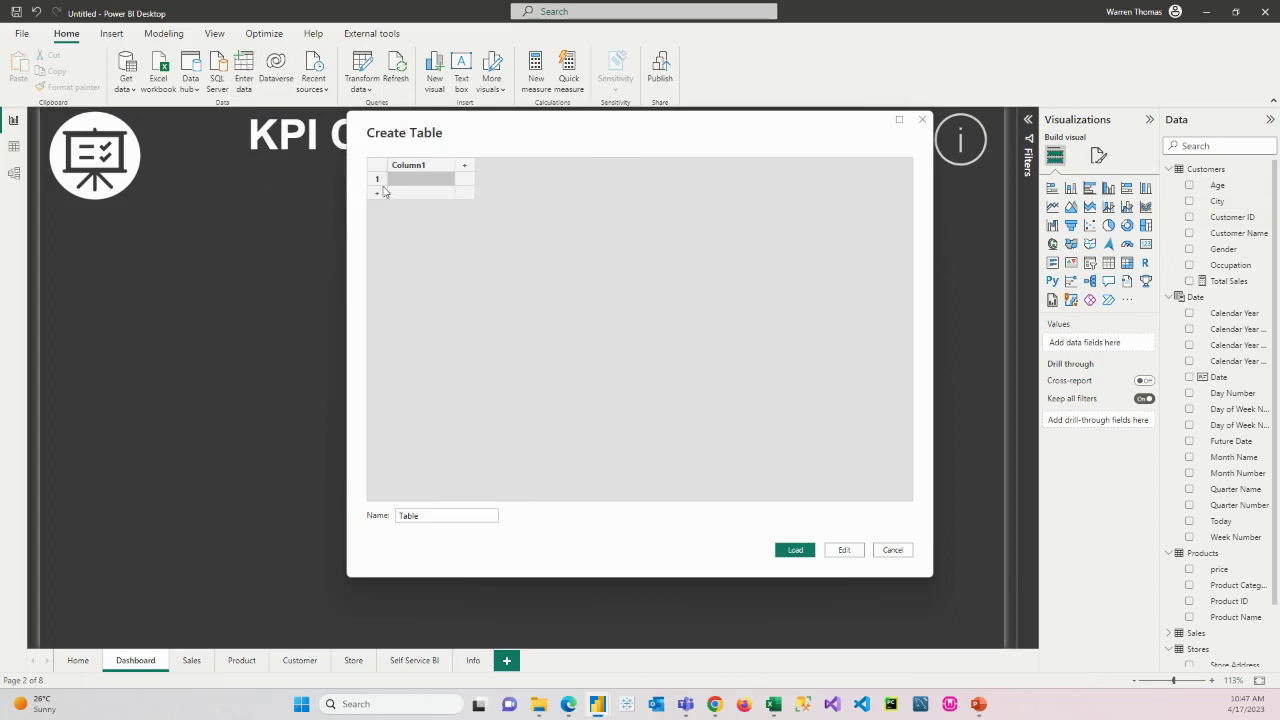
{"action": "left_click_drag", "start_coordinate": [448, 515], "coordinate": [394, 517]}
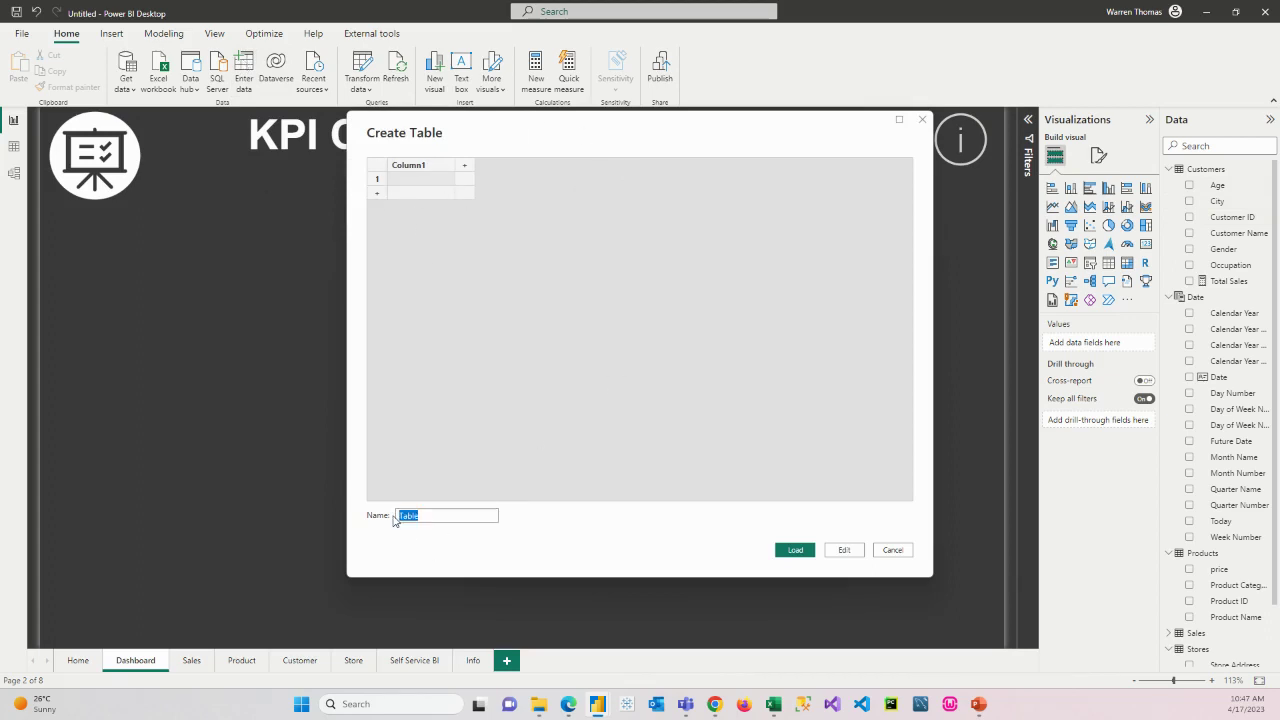
{"action": "key", "text": "BackSpace"}
{"action": "left_click", "coordinate": [405, 512]}
{"action": "left_click", "coordinate": [793, 550]}
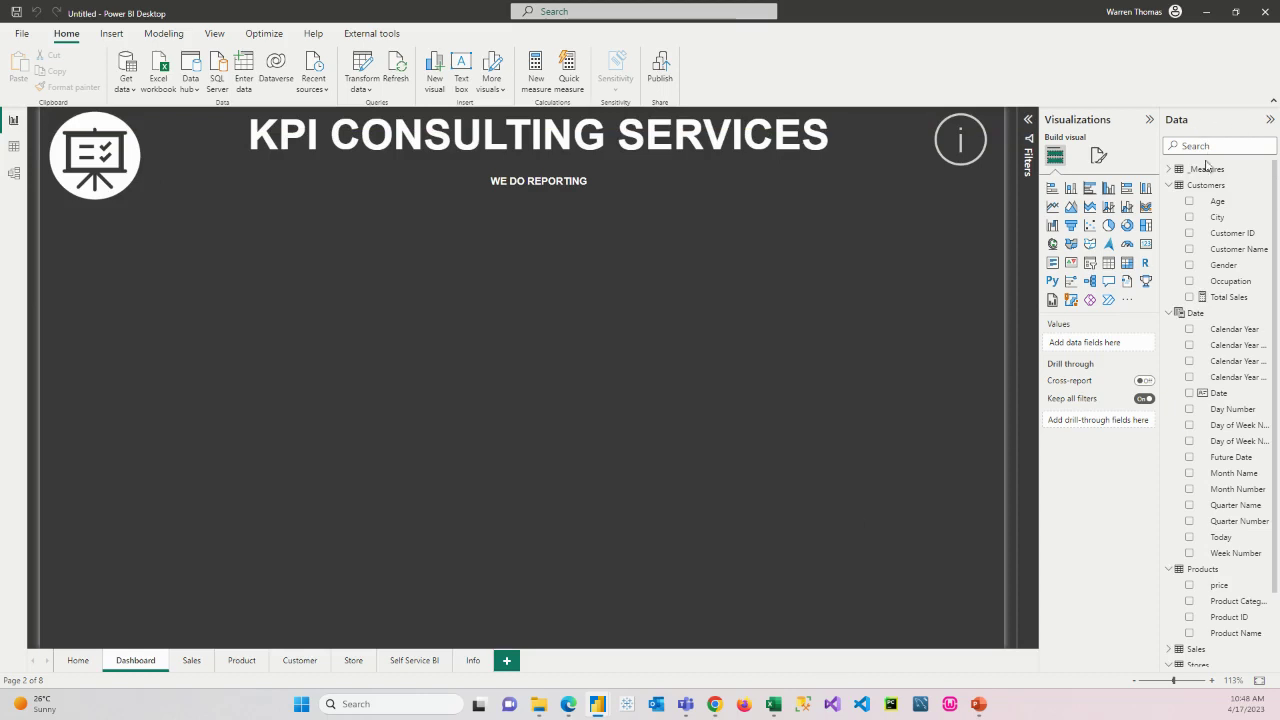
- Move the Total Sales measure by changing its home table from Customers to _Measures
{"action": "left_click", "coordinate": [1169, 169]}
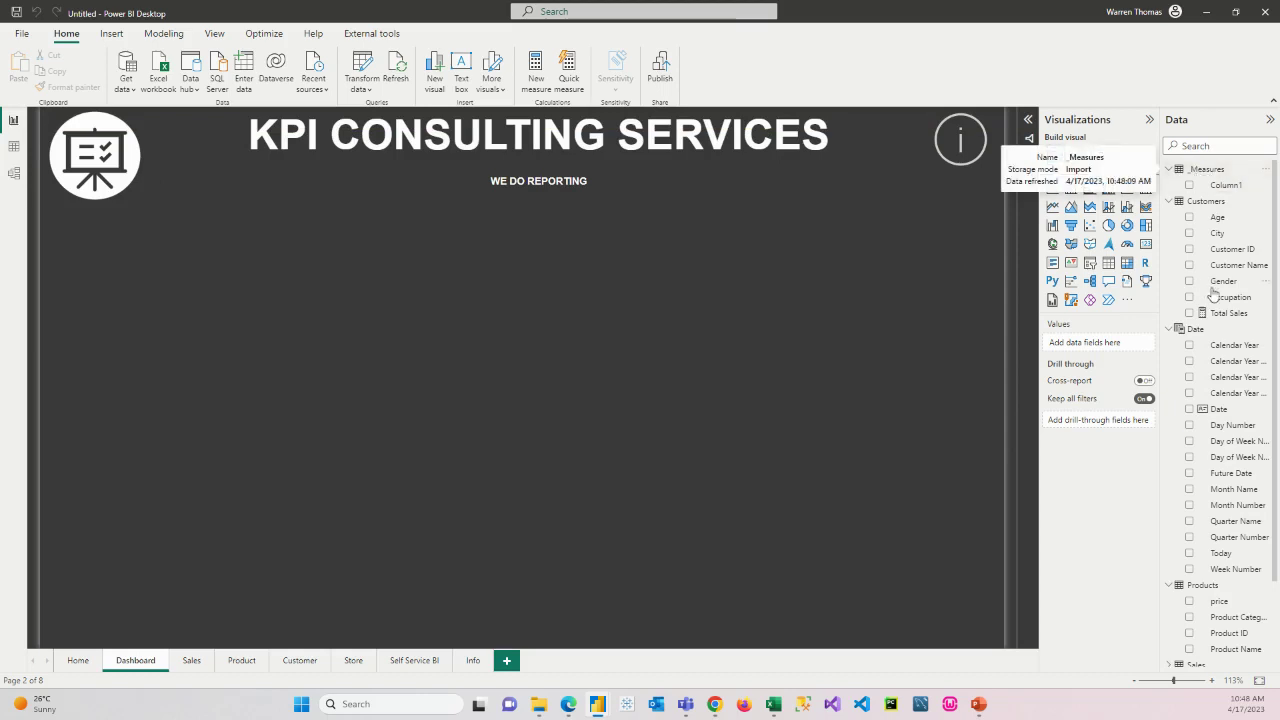
{"action": "left_click", "coordinate": [1229, 313]}
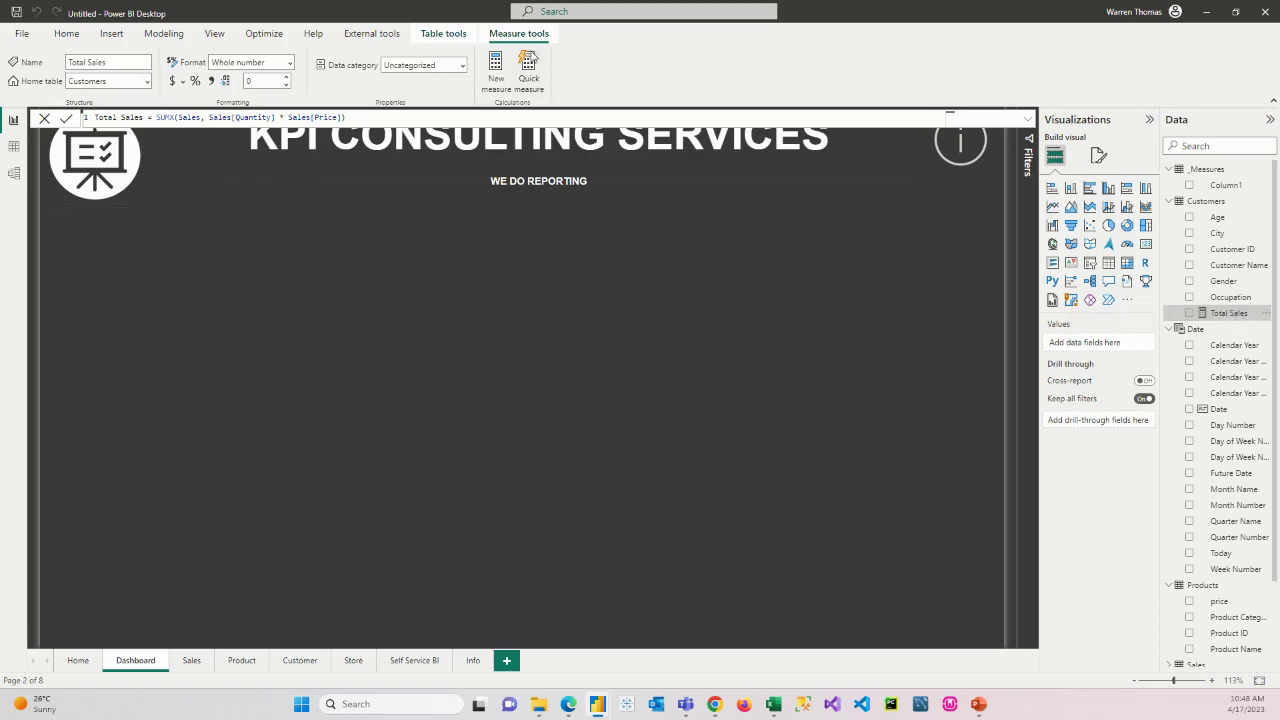
{"action": "left_click", "coordinate": [48, 63]}
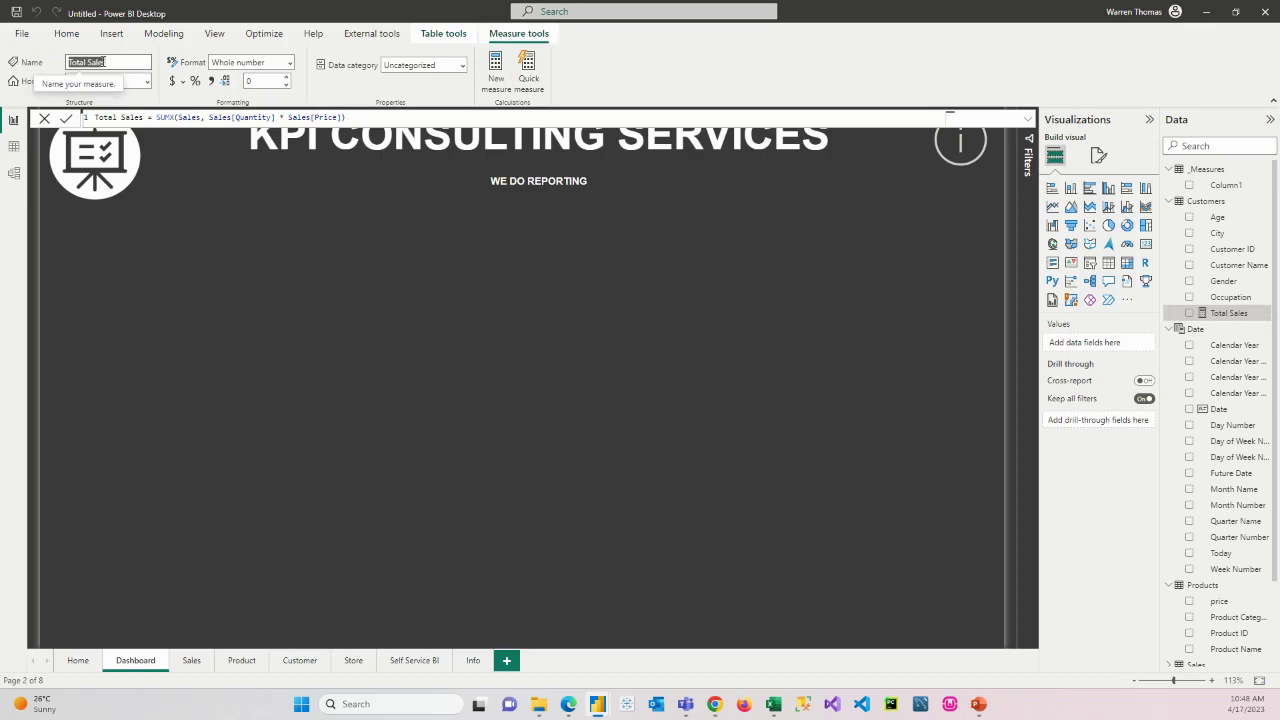
{"action": "left_click", "coordinate": [147, 83]}
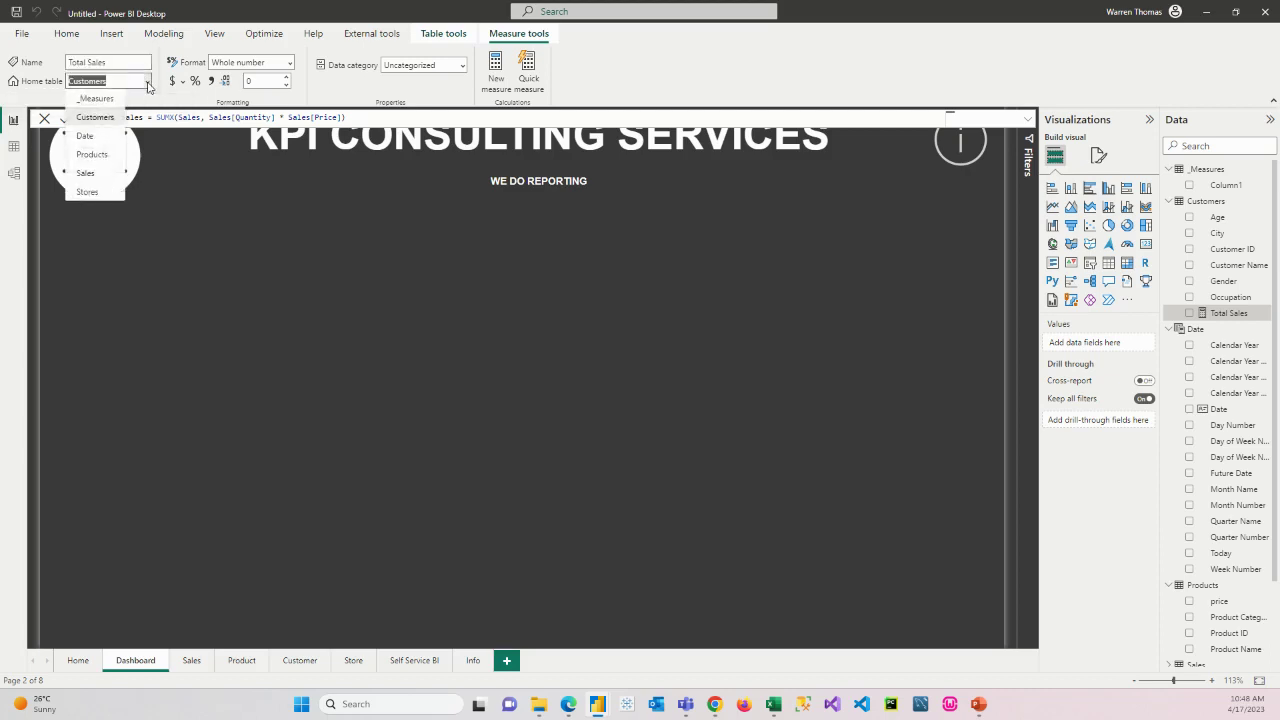
{"action": "left_click", "coordinate": [96, 99]}
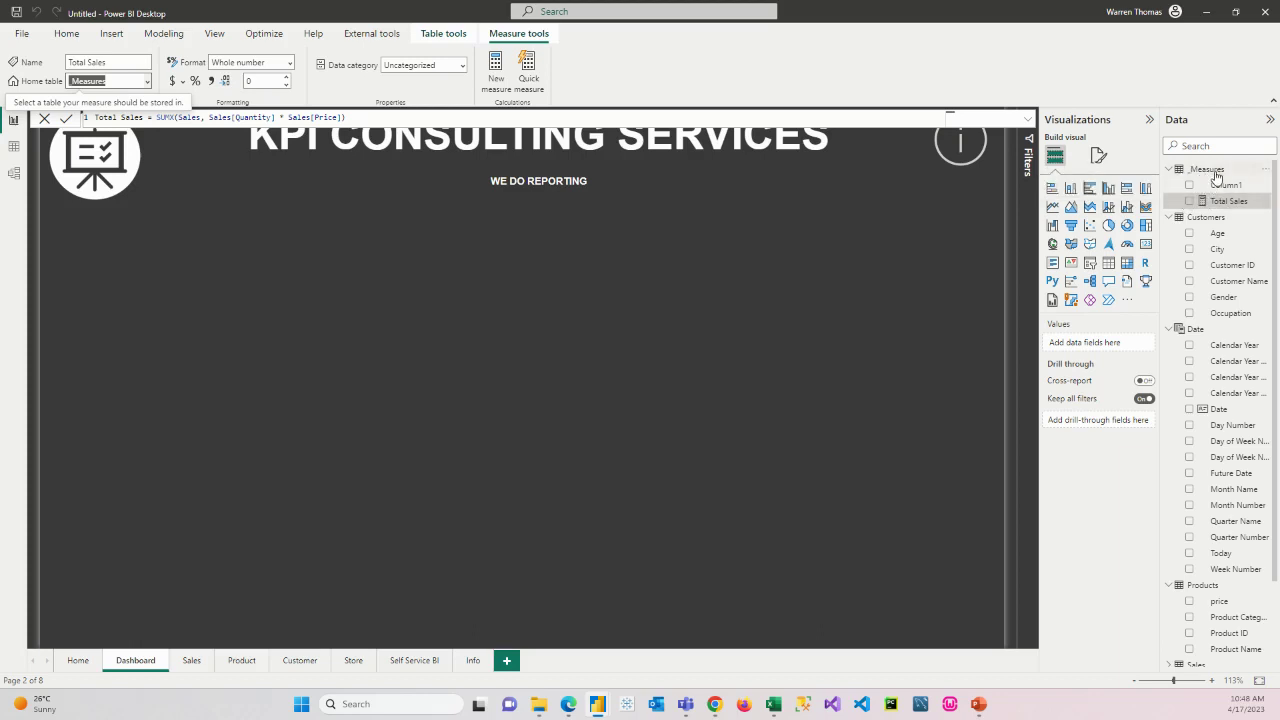
- Delete the placeholder Column1 from the _Measures table and confirm its removal from the model
{"action": "mouse_move", "coordinate": [1216, 176]}
{"action": "scroll", "coordinate": [1220, 617], "scroll_direction": "down", "scroll_amount": 3}
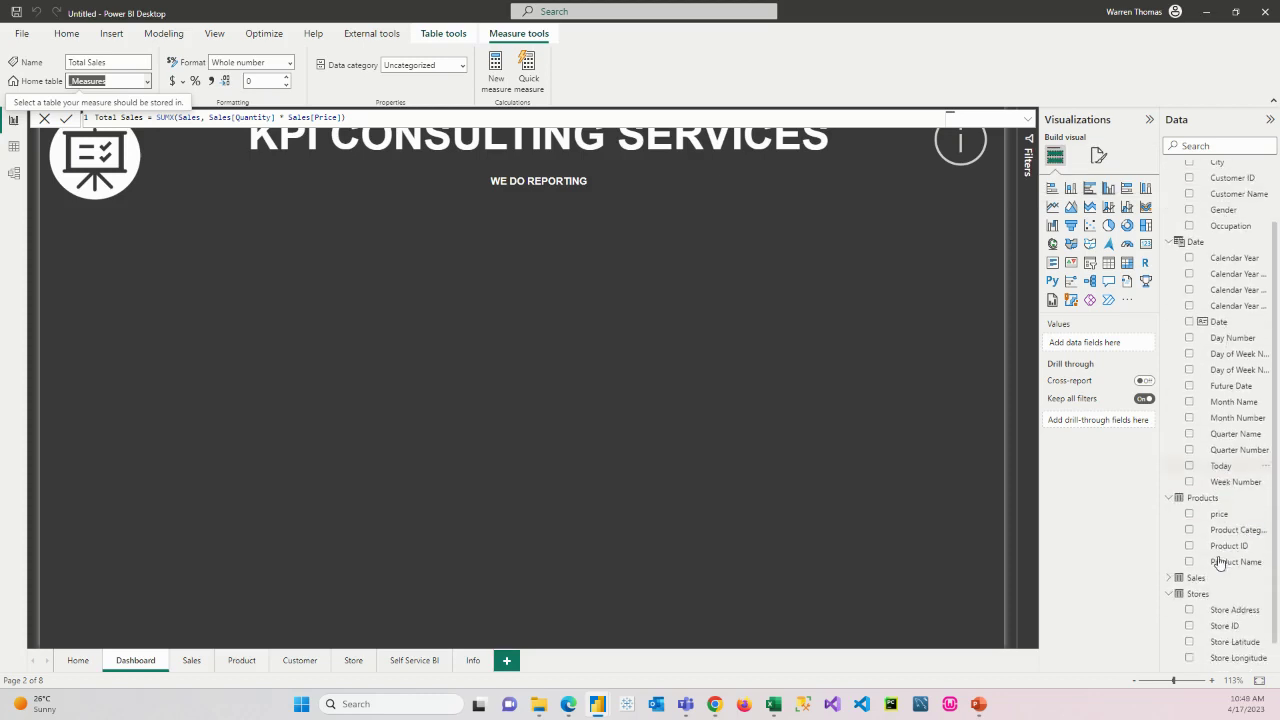
{"action": "scroll", "coordinate": [1225, 618], "scroll_direction": "up", "scroll_amount": 3}
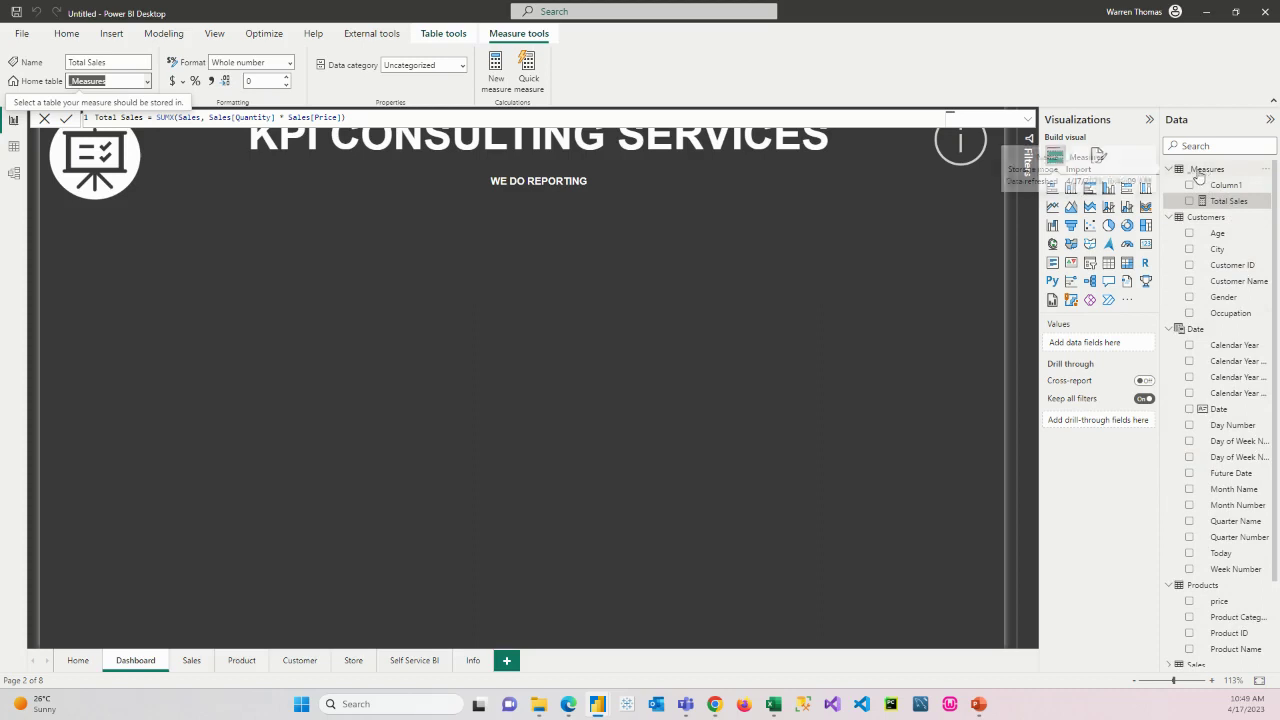
{"action": "left_click", "coordinate": [1267, 187]}
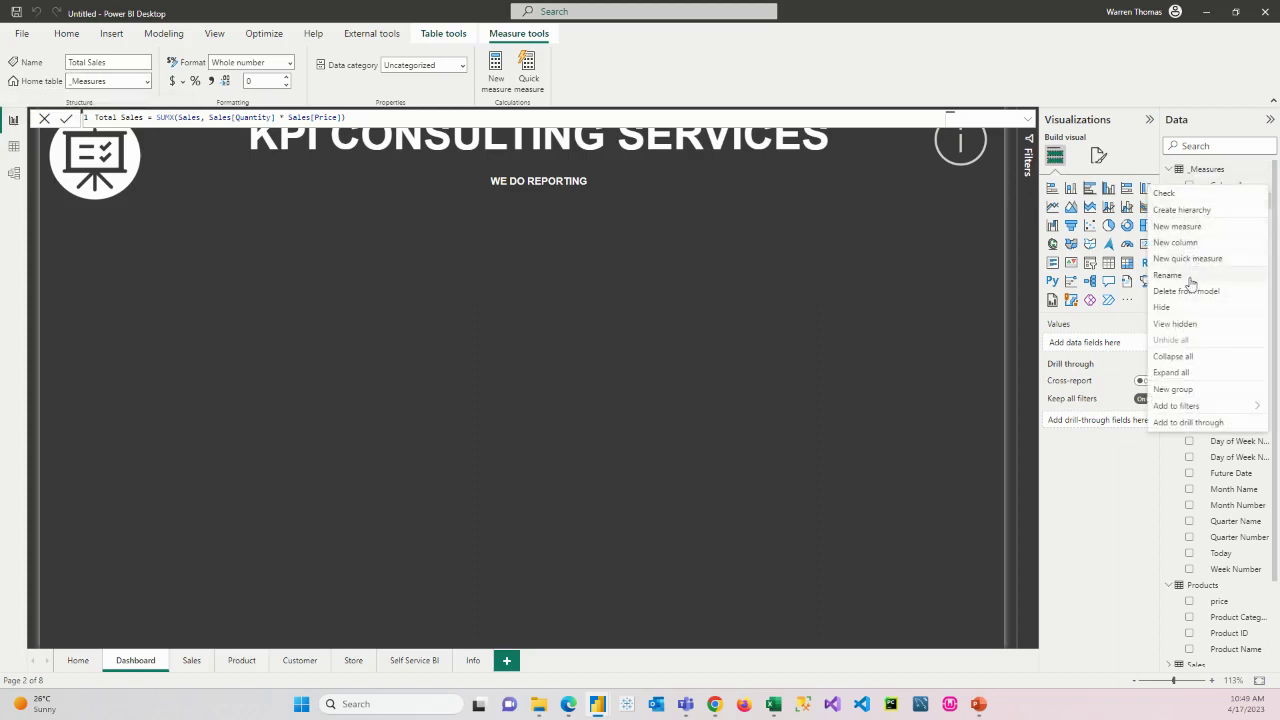
{"action": "left_click", "coordinate": [1190, 291]}
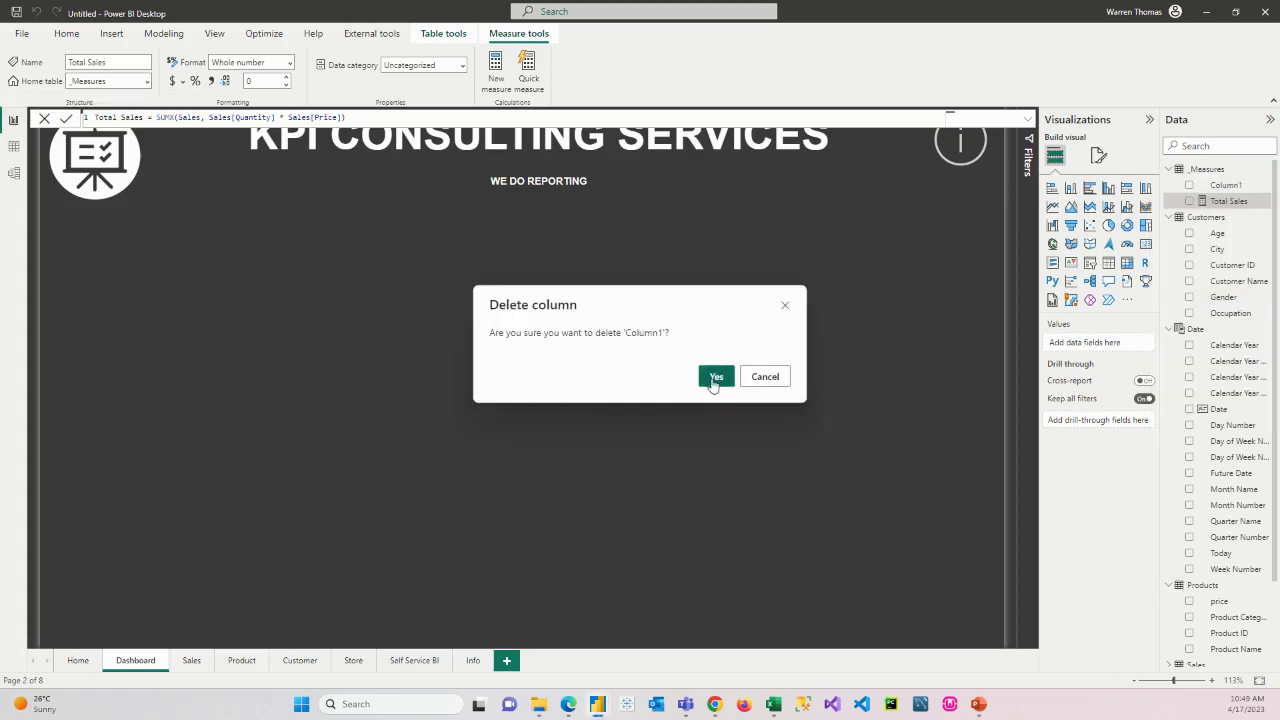
{"action": "left_click", "coordinate": [715, 378]}
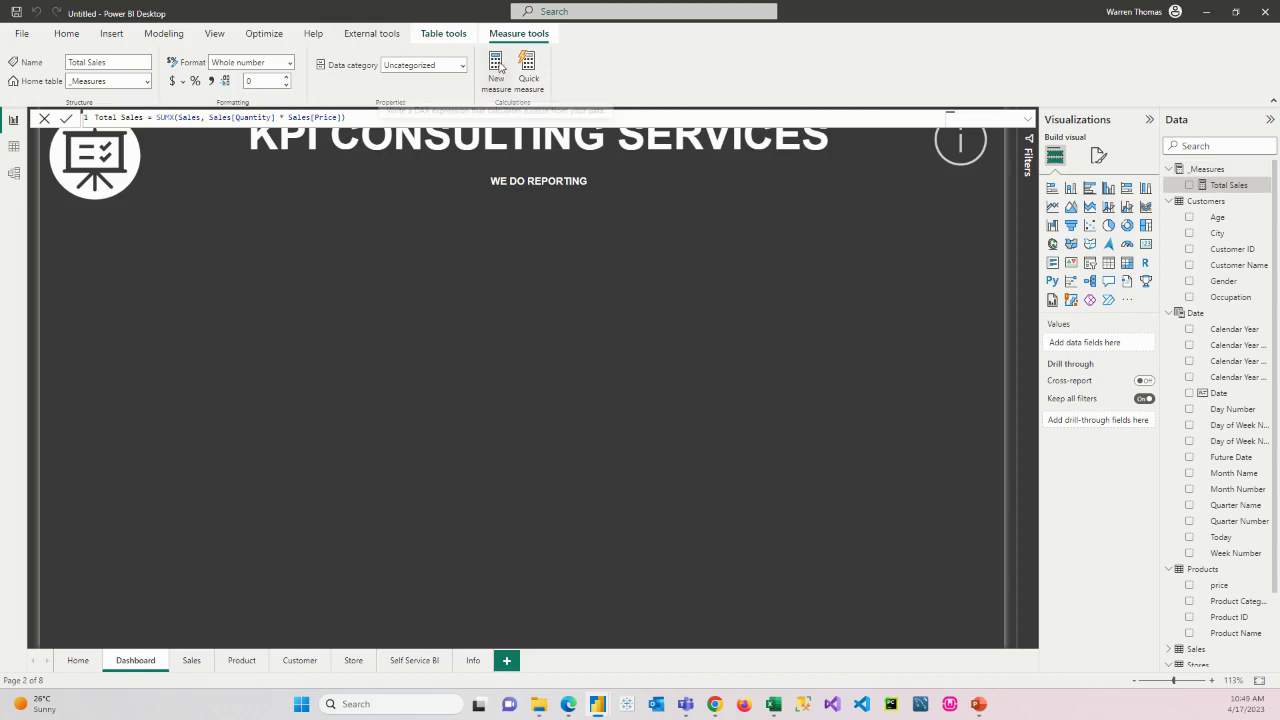
- Create a measure in the _Measures table with the formula Total Qty = SUM(Sales[Quantity])
{"action": "left_click", "coordinate": [1212, 170]}
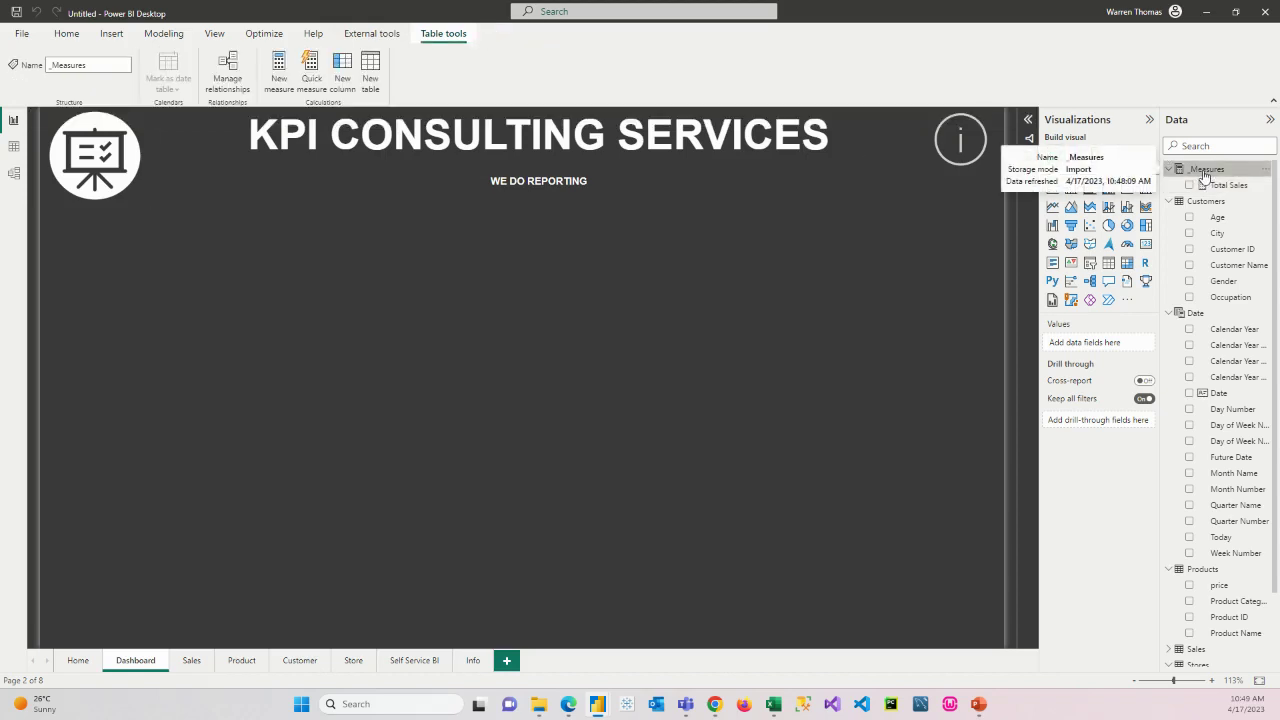
{"action": "right_click", "coordinate": [1204, 174]}
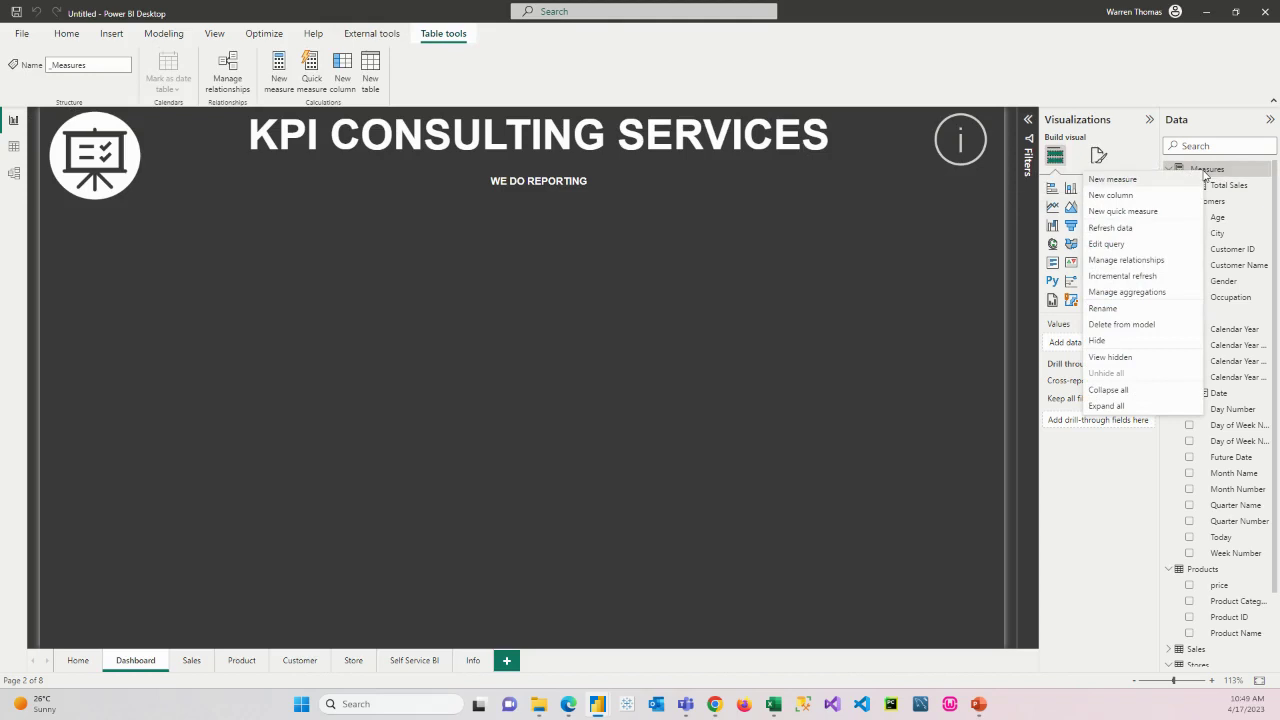
{"action": "left_click", "coordinate": [1110, 180]}
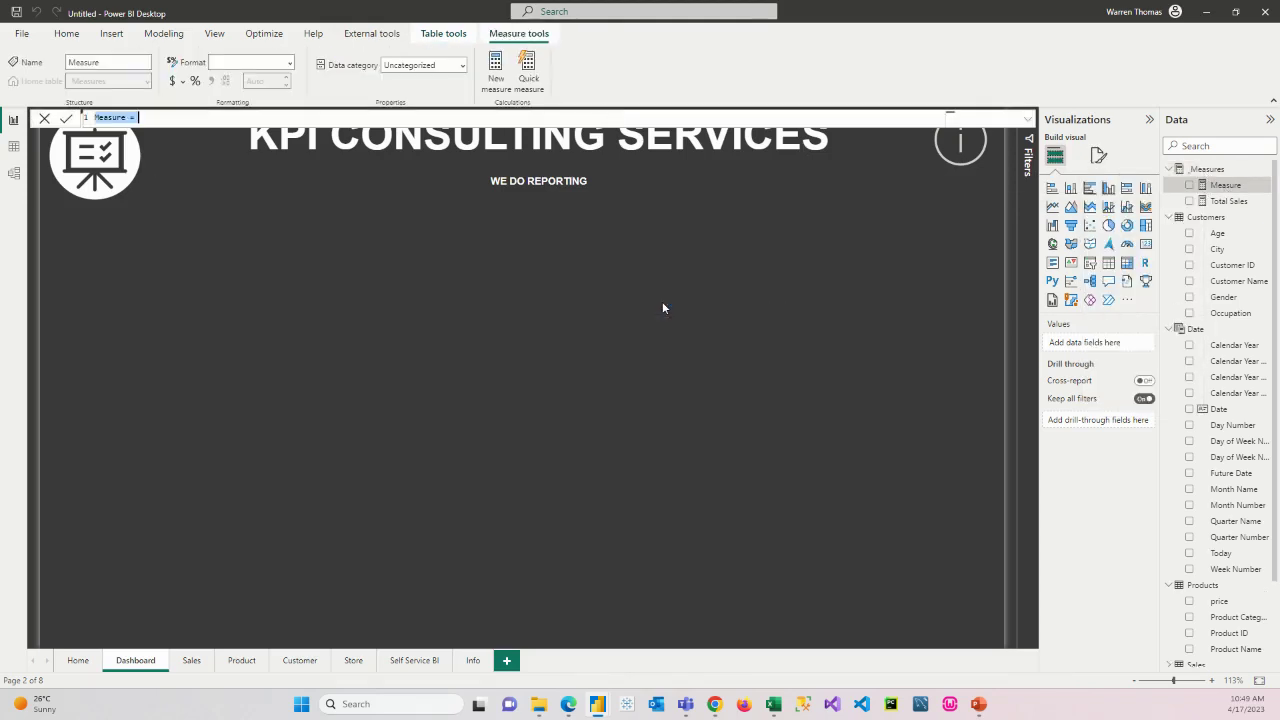
{"action": "type", "text": "T"}
{"action": "type", "text": "otal Qty = sum"}
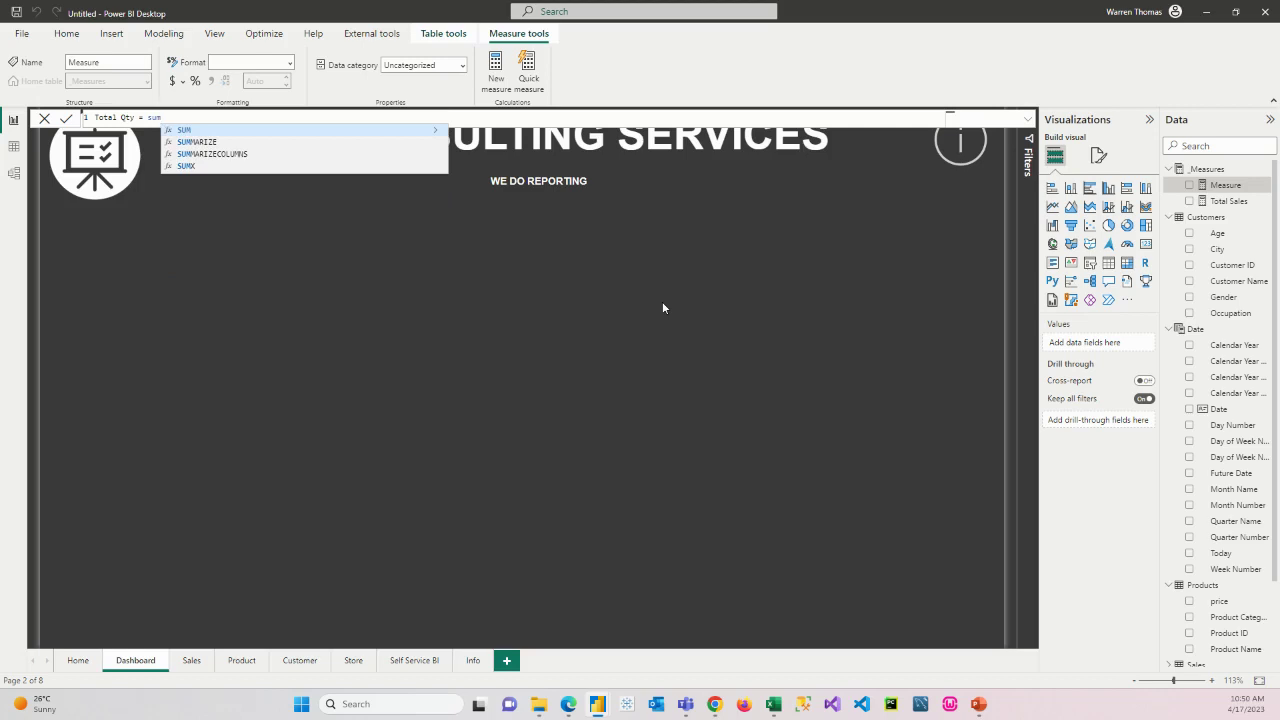
{"action": "key", "text": "Tab"}
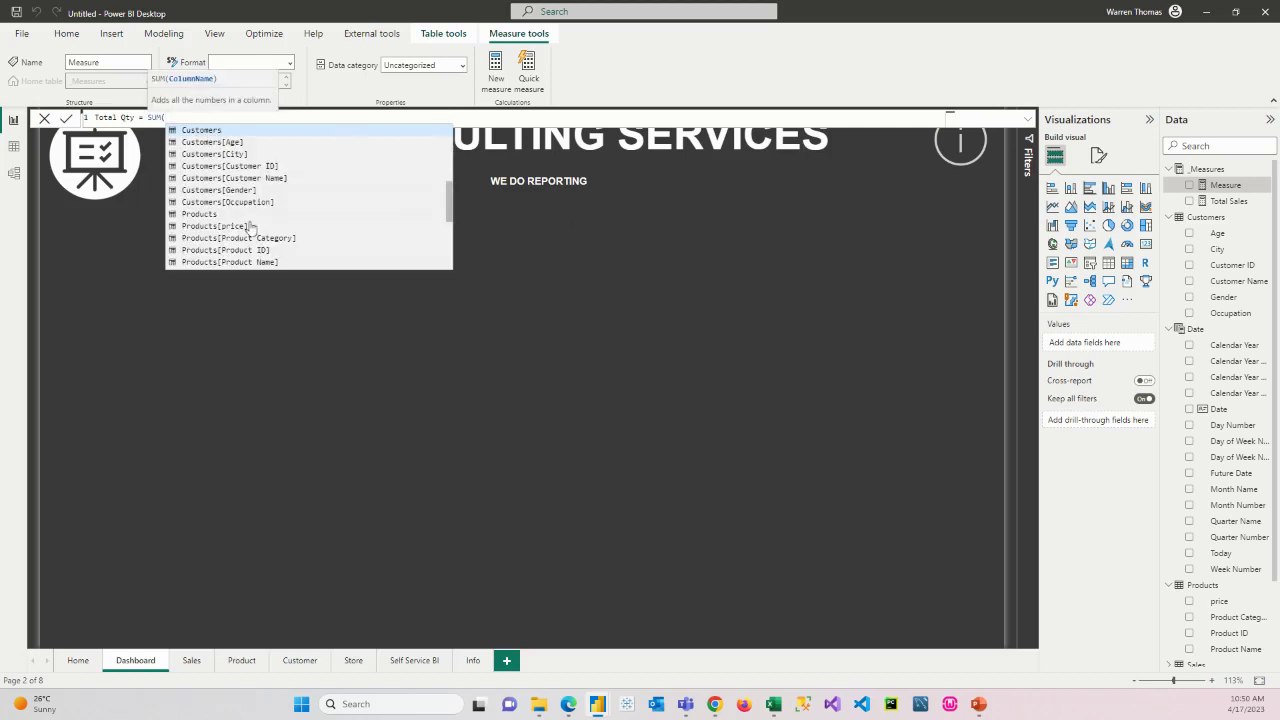
{"action": "scroll", "coordinate": [211, 237], "scroll_direction": "down", "scroll_amount": 4}
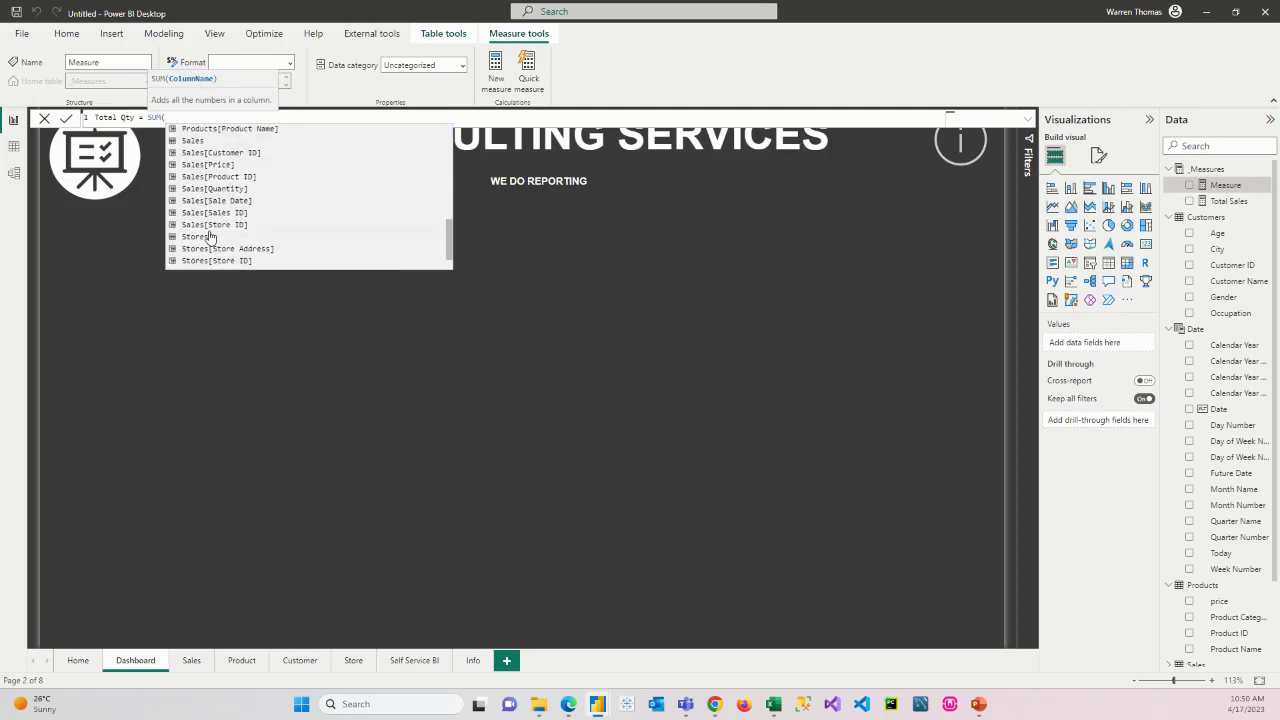
{"action": "left_click", "coordinate": [214, 188]}
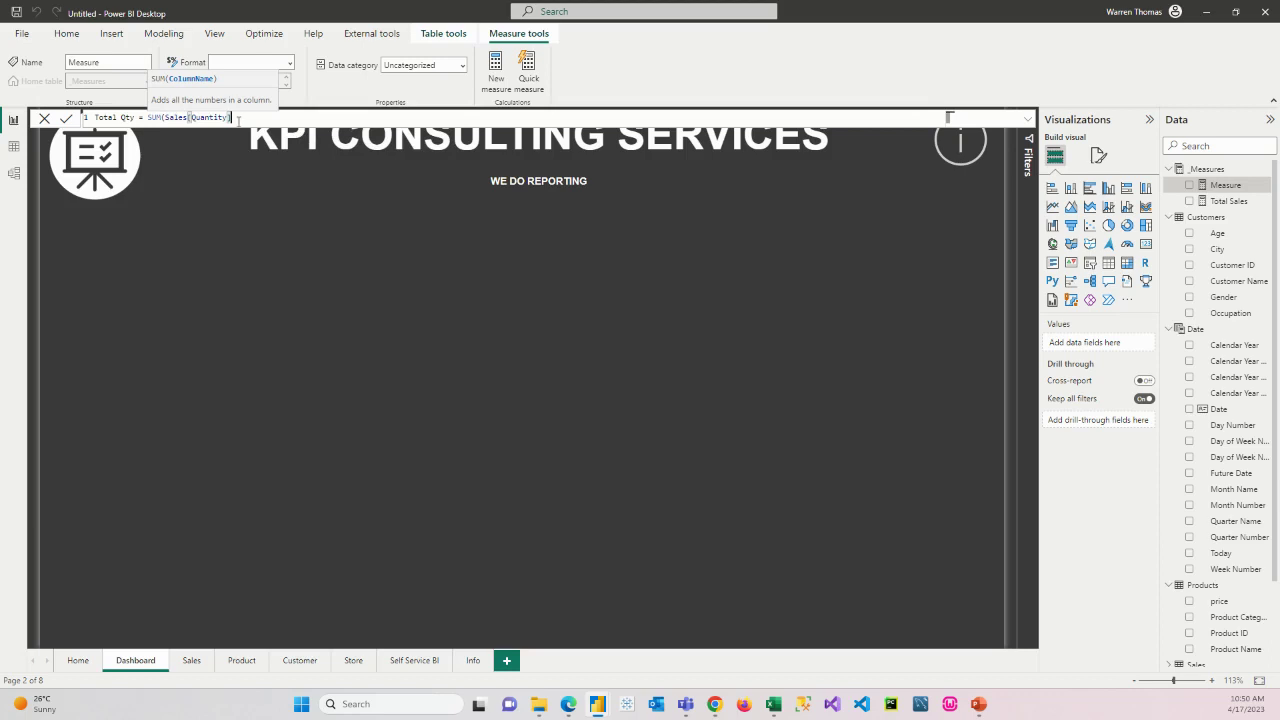
{"action": "type", "text": ")"}
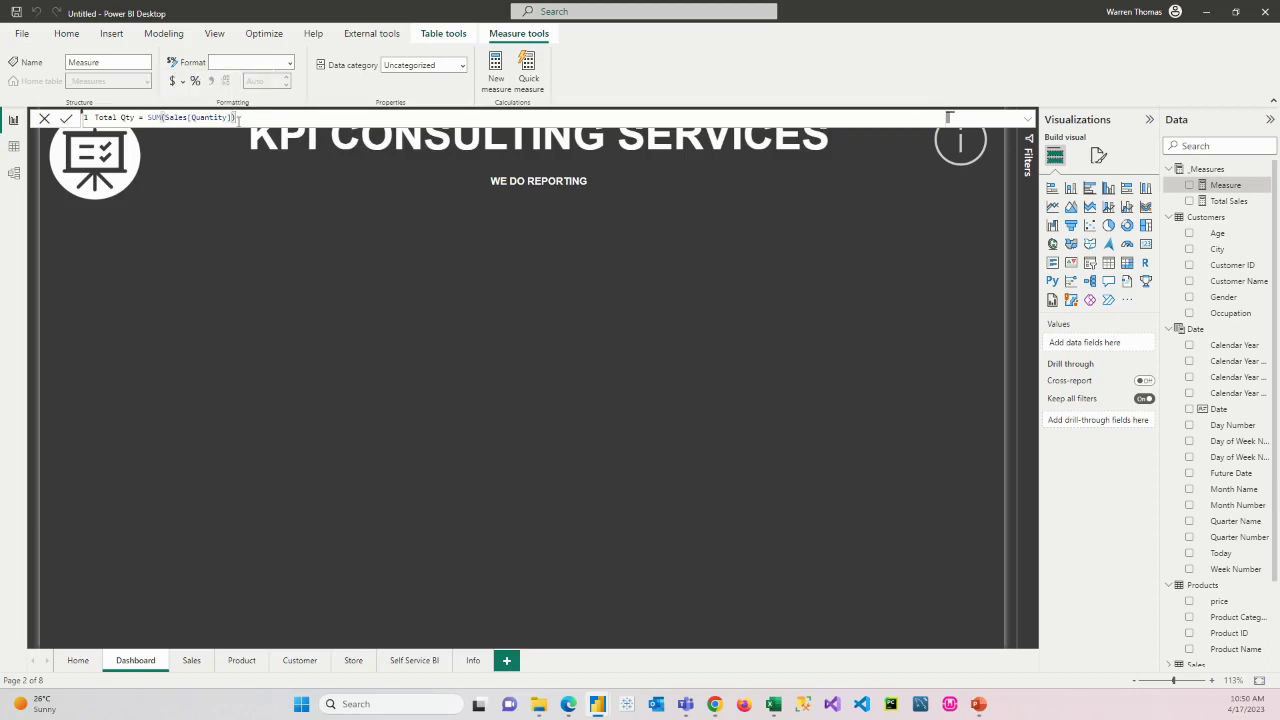
{"action": "key", "text": "Return"}
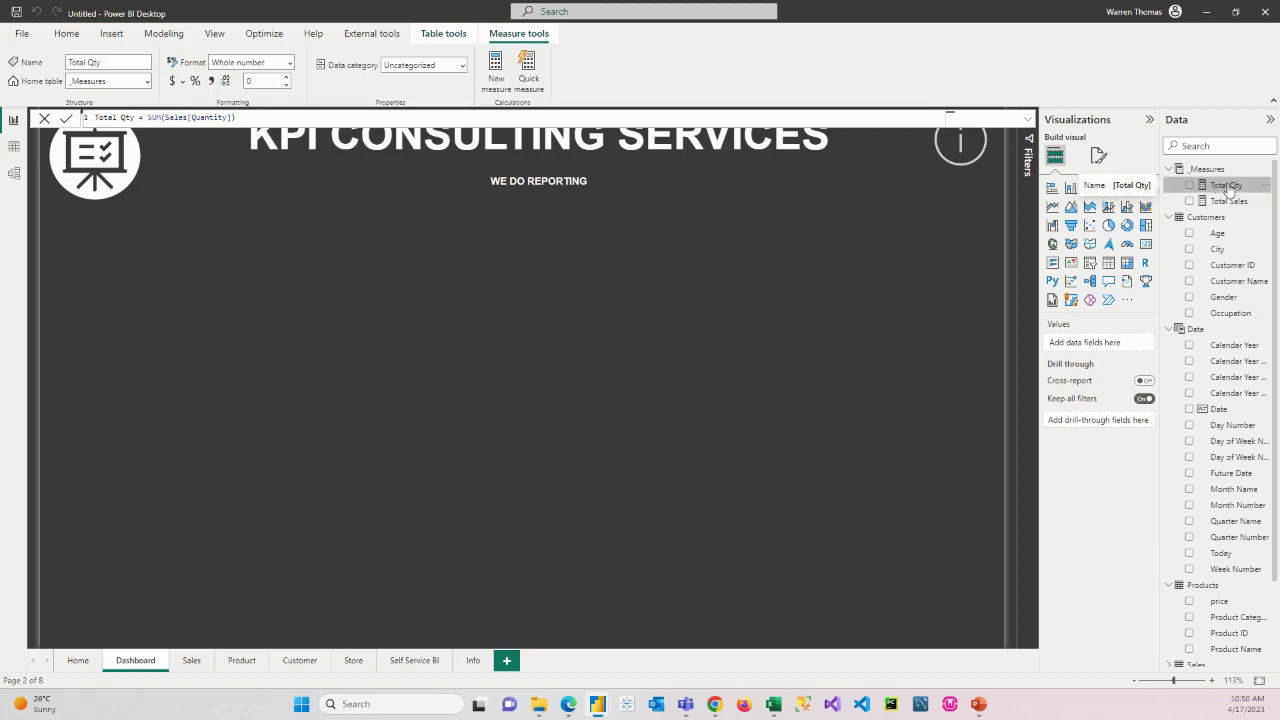
- Add a column chart of Total Qty by Product Name to the blank area of the Dashboard page
{"action": "left_click_drag", "start_coordinate": [1228, 189], "coordinate": [393, 378]}
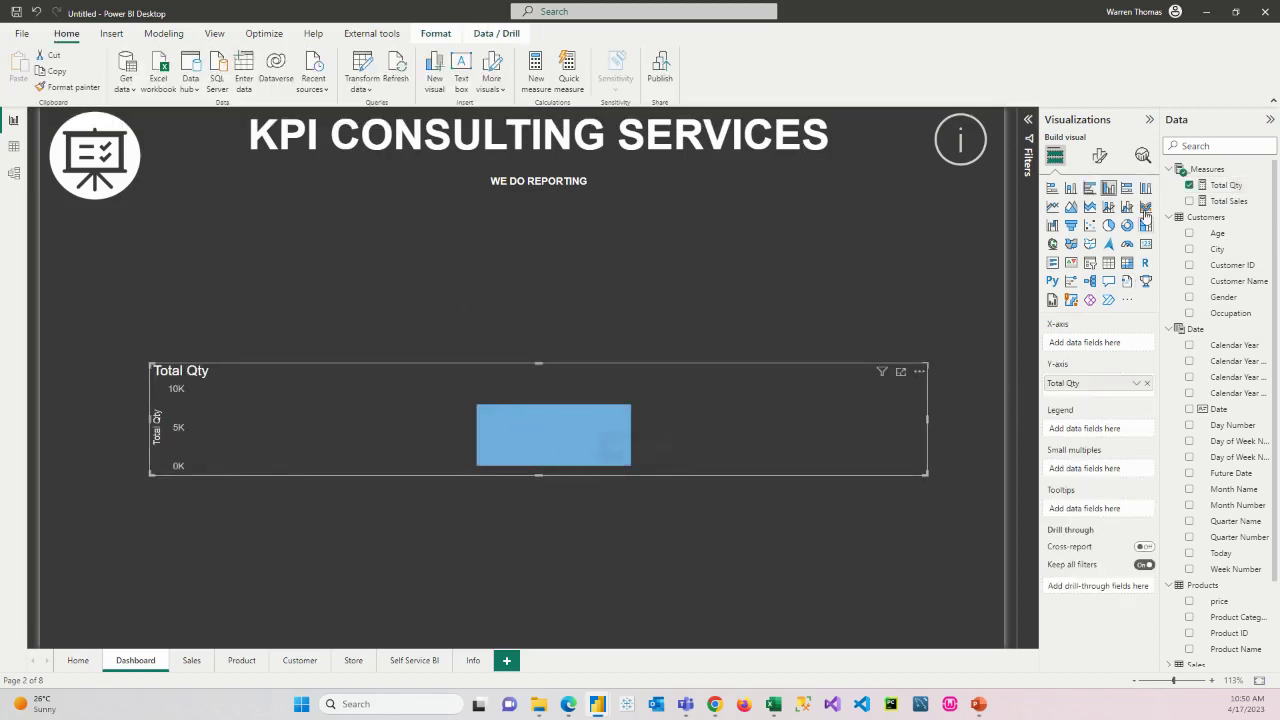
{"action": "left_click", "coordinate": [1226, 201]}
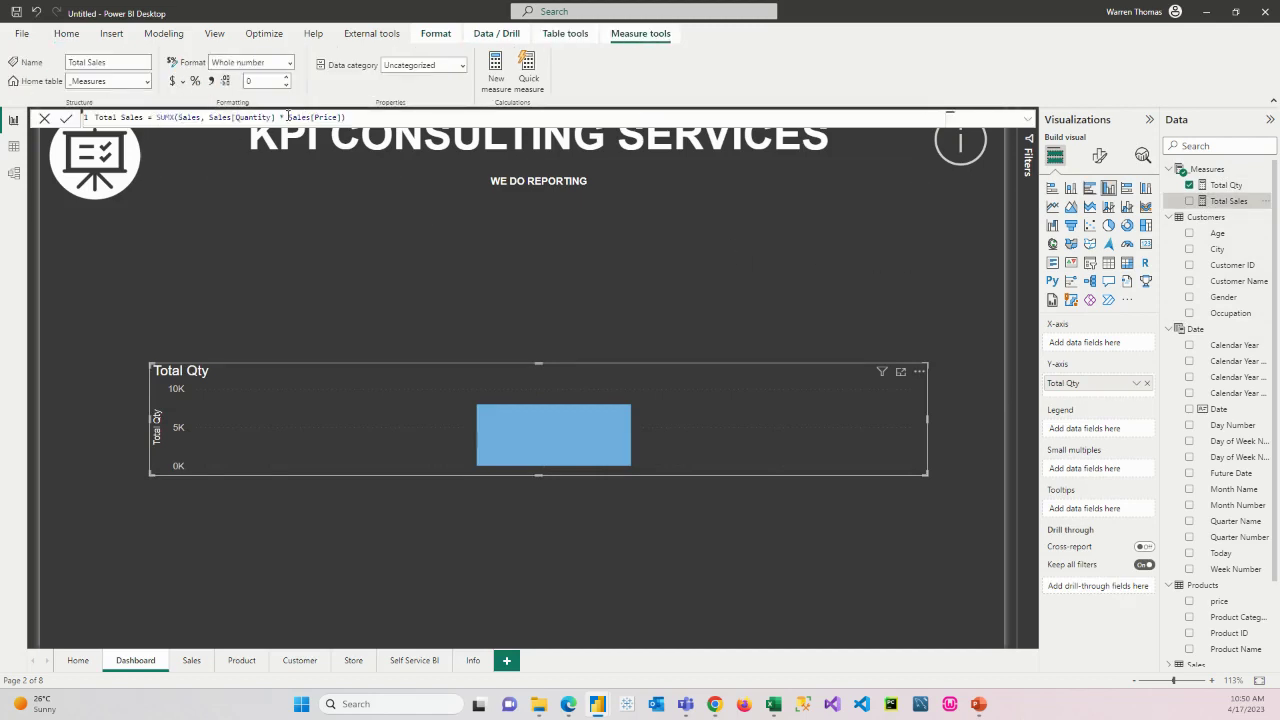
{"action": "left_click", "coordinate": [1226, 185]}
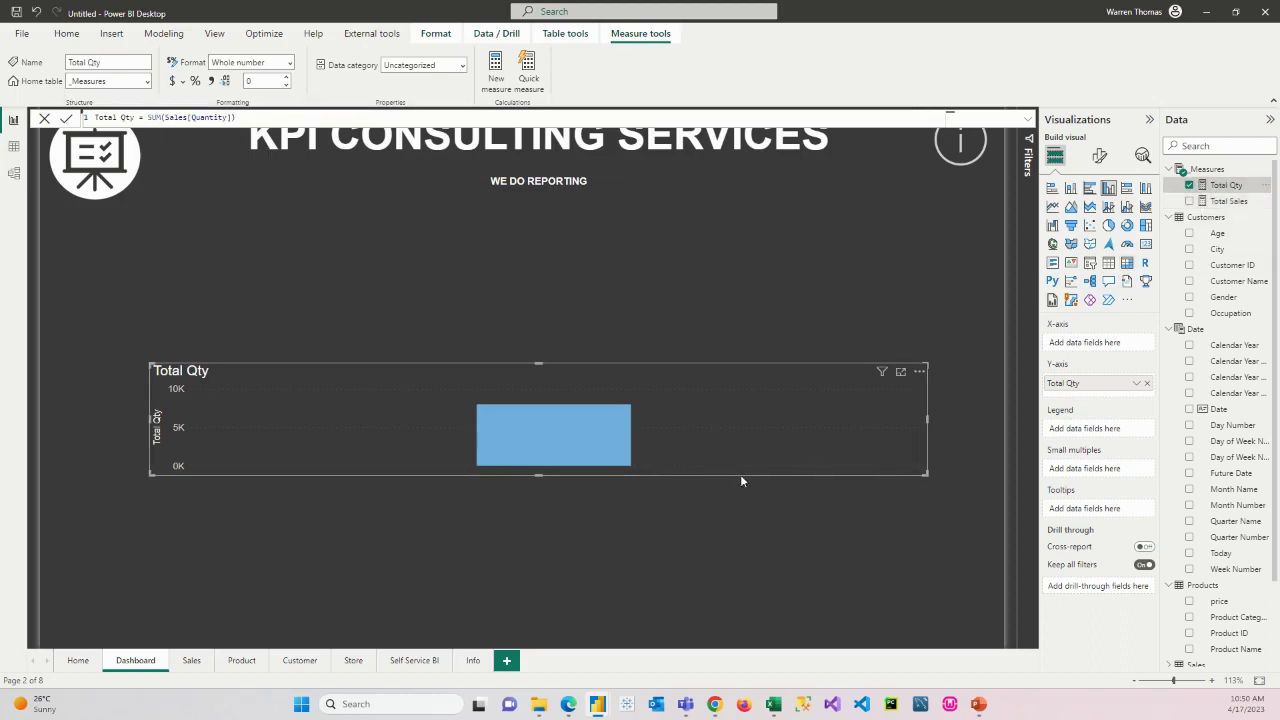
{"action": "scroll", "coordinate": [1225, 605], "scroll_direction": "down", "scroll_amount": 2}
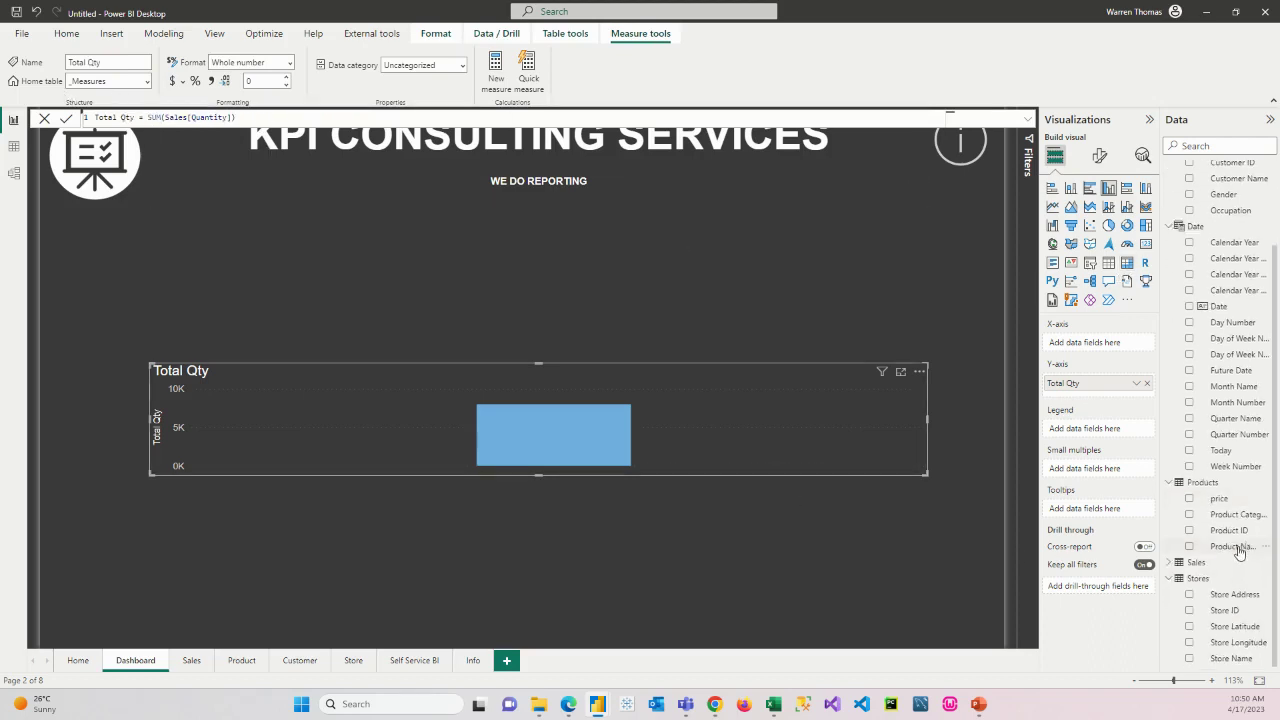
{"action": "left_click_drag", "start_coordinate": [1236, 546], "coordinate": [442, 437]}
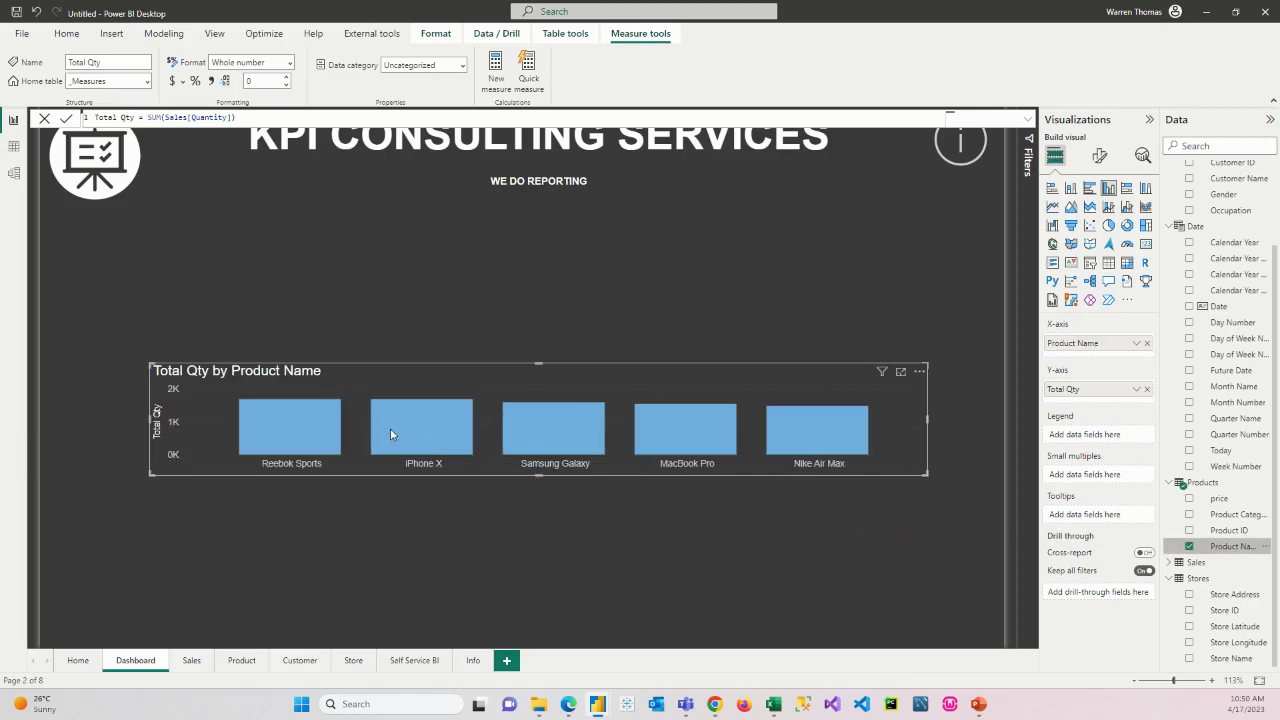
- Convert the product quantity chart to a table and narrow it to fit its two columns
{"action": "left_click", "coordinate": [1108, 262]}
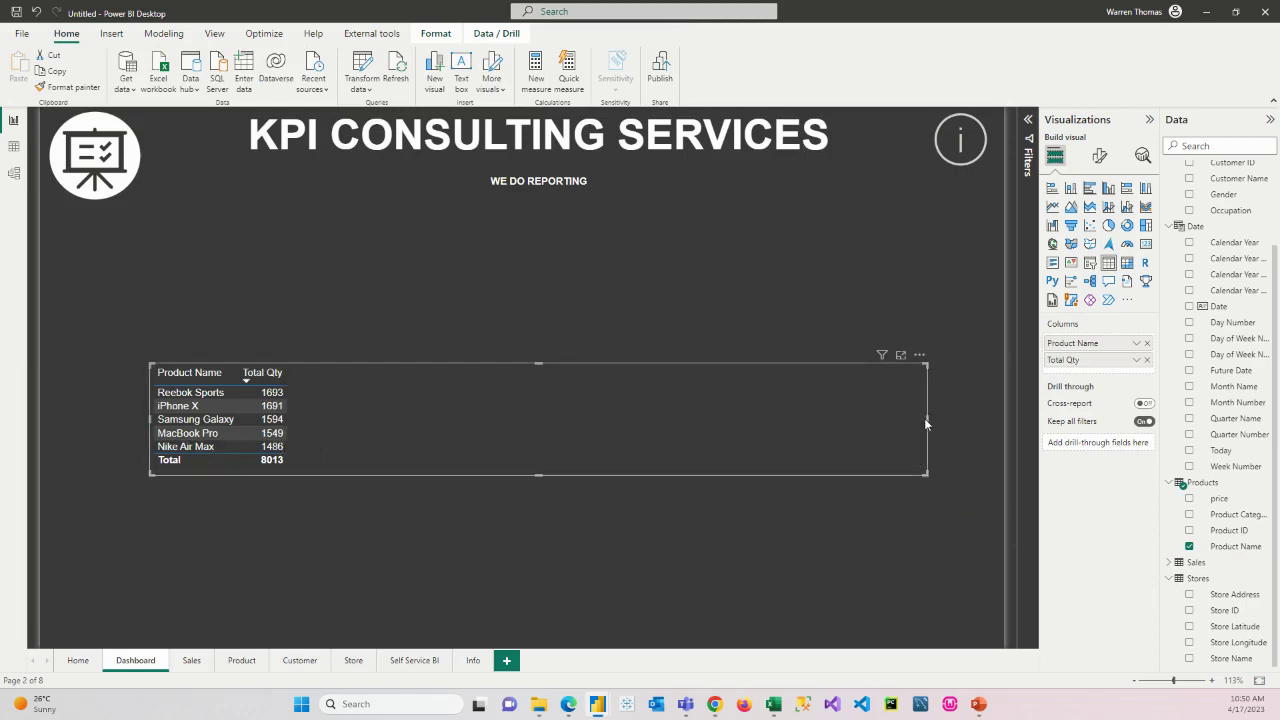
{"action": "left_click_drag", "start_coordinate": [924, 418], "coordinate": [337, 422]}
{"action": "left_click", "coordinate": [935, 343]}
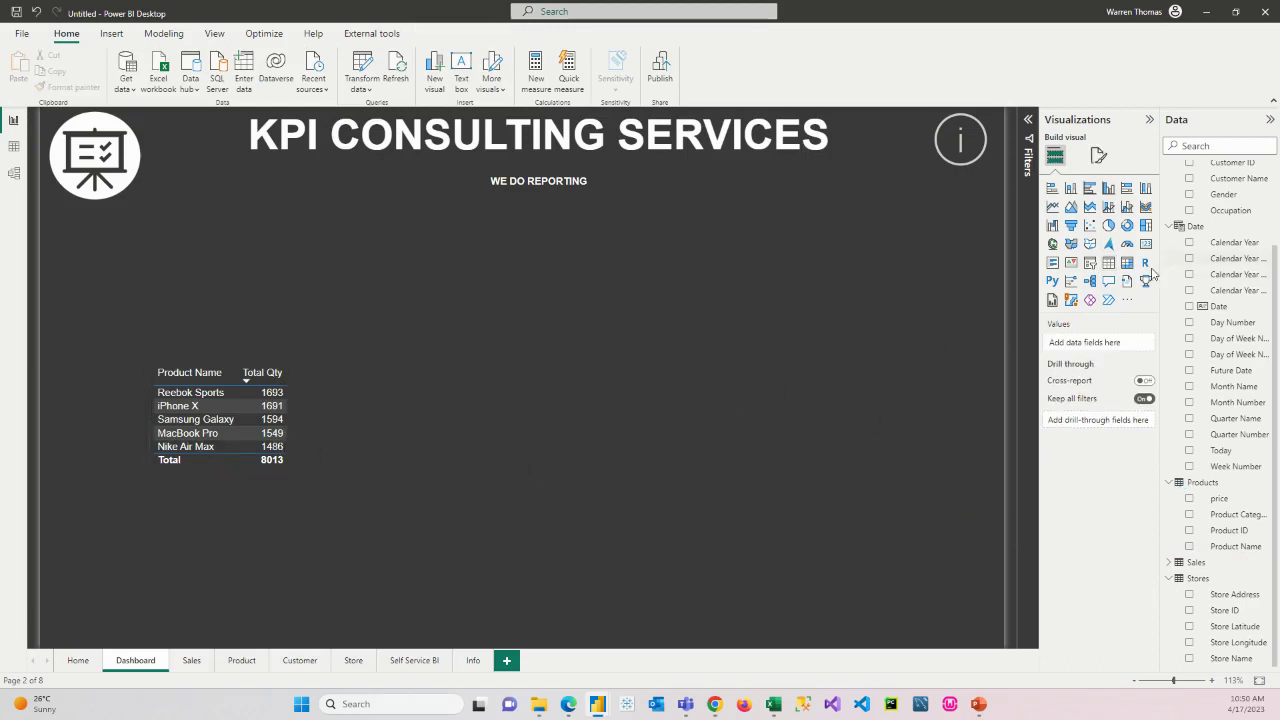
- Add a second table visual showing Store Name and Total Qty, and narrow it to fit its columns
{"action": "left_click", "coordinate": [1108, 262]}
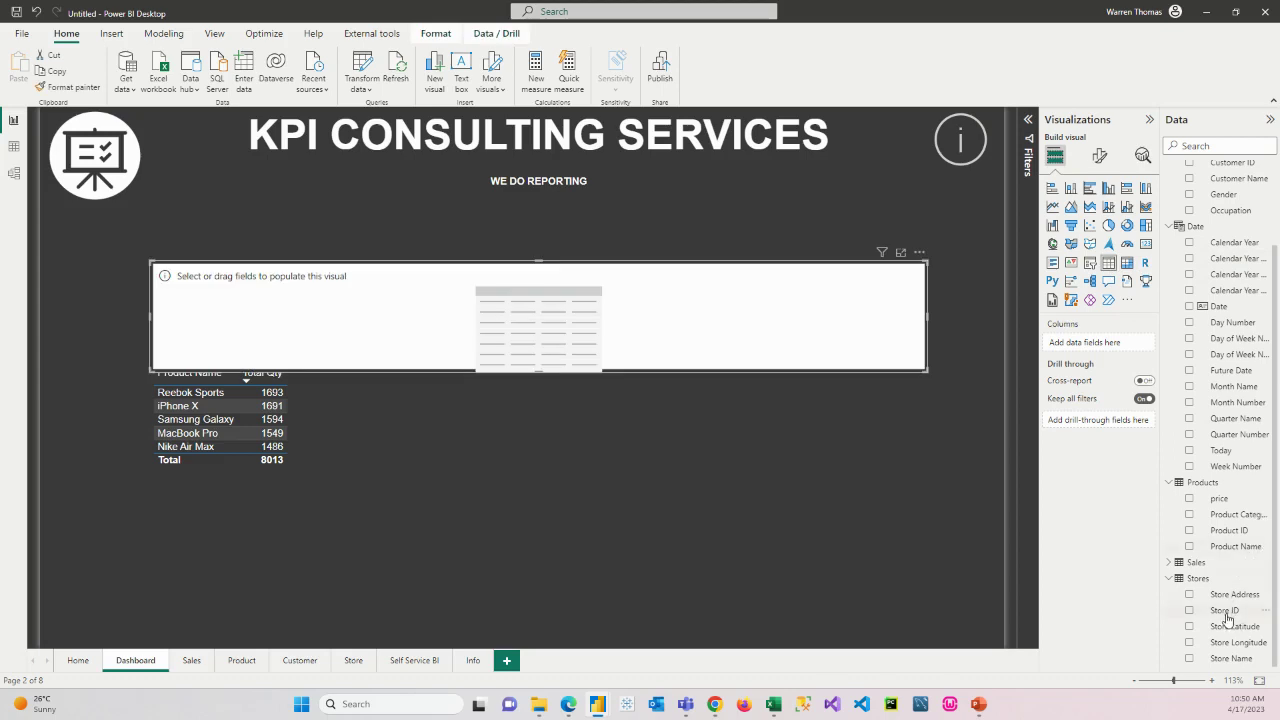
{"action": "left_click", "coordinate": [1190, 658]}
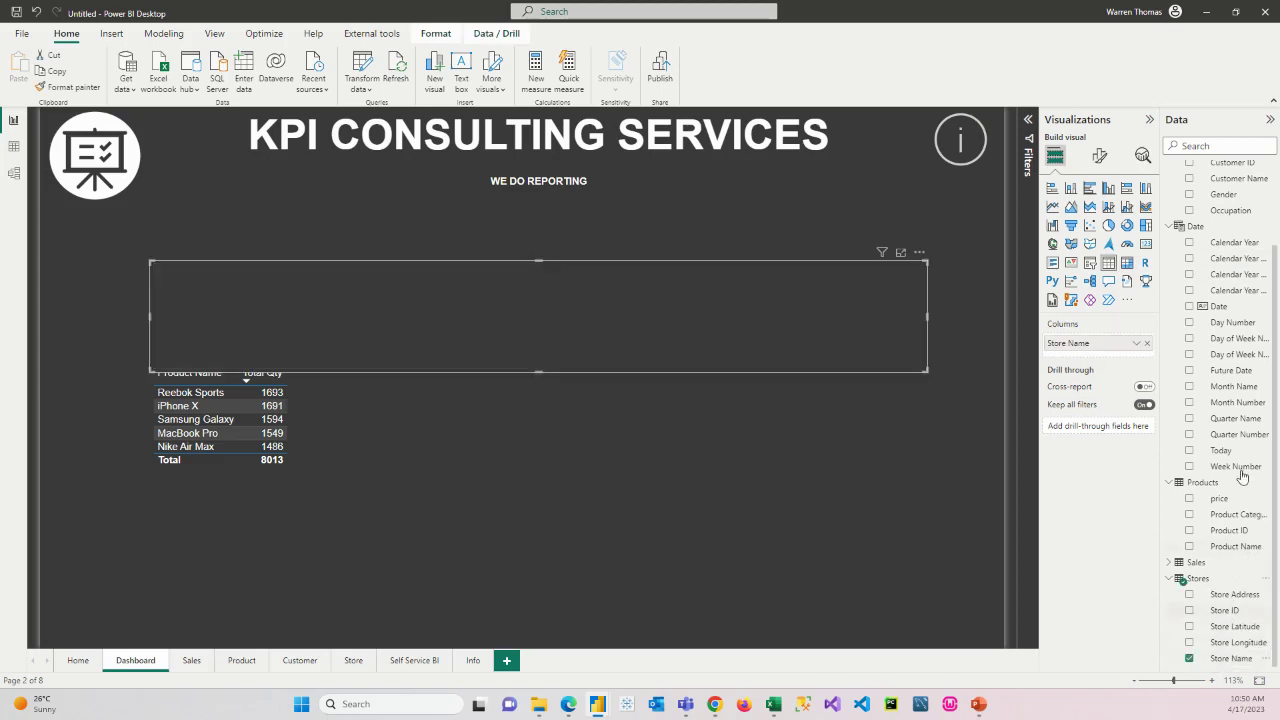
{"action": "scroll", "coordinate": [1230, 368], "scroll_direction": "up", "scroll_amount": 2}
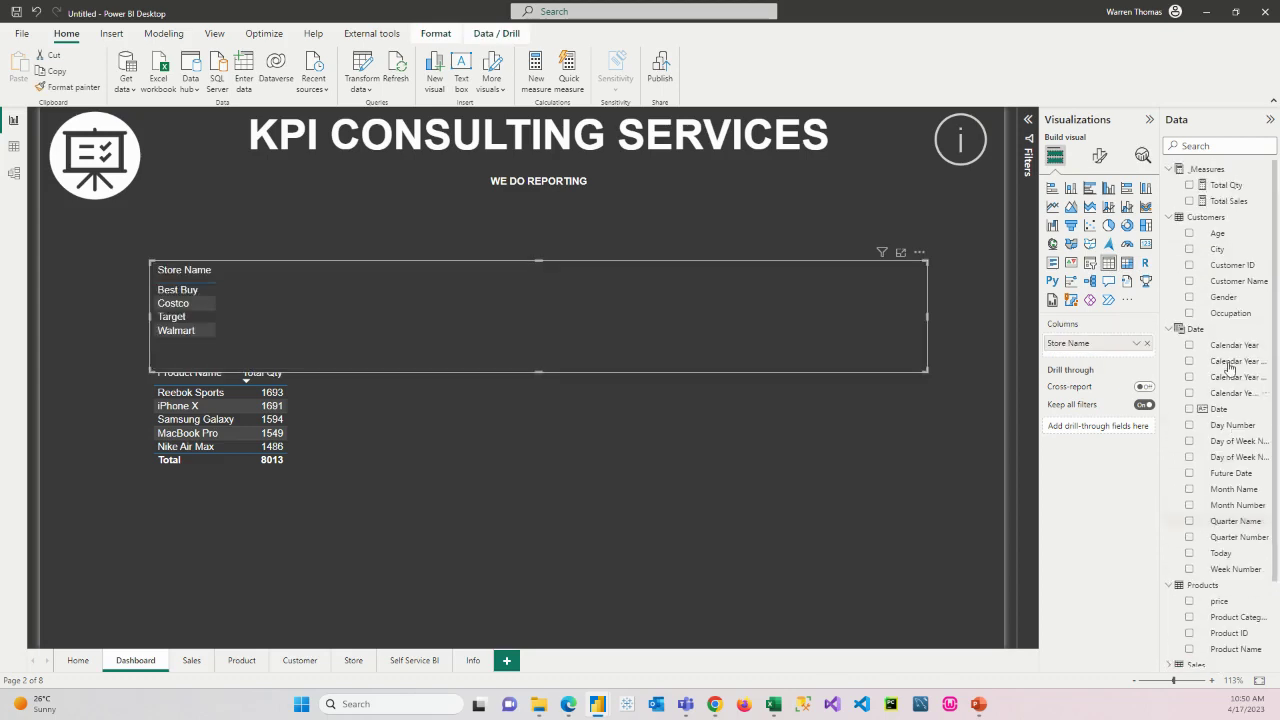
{"action": "left_click", "coordinate": [1189, 185]}
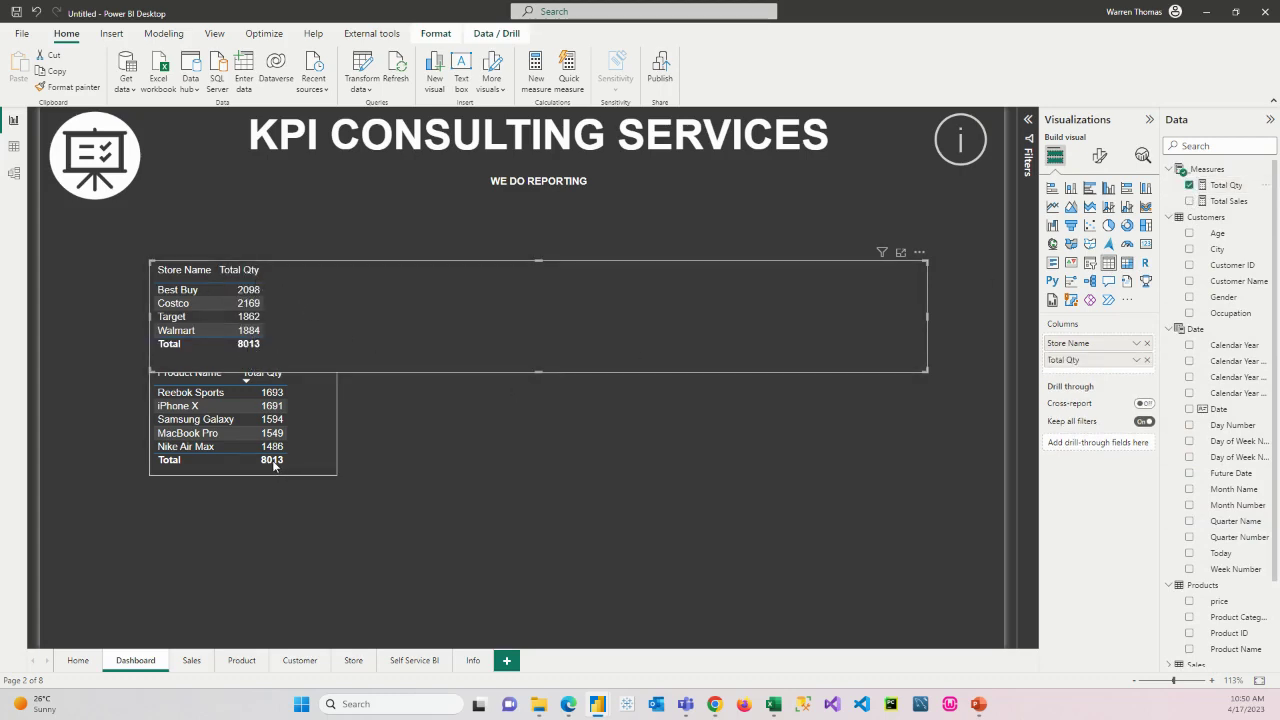
{"action": "left_click", "coordinate": [929, 312]}
{"action": "left_click", "coordinate": [928, 322]}
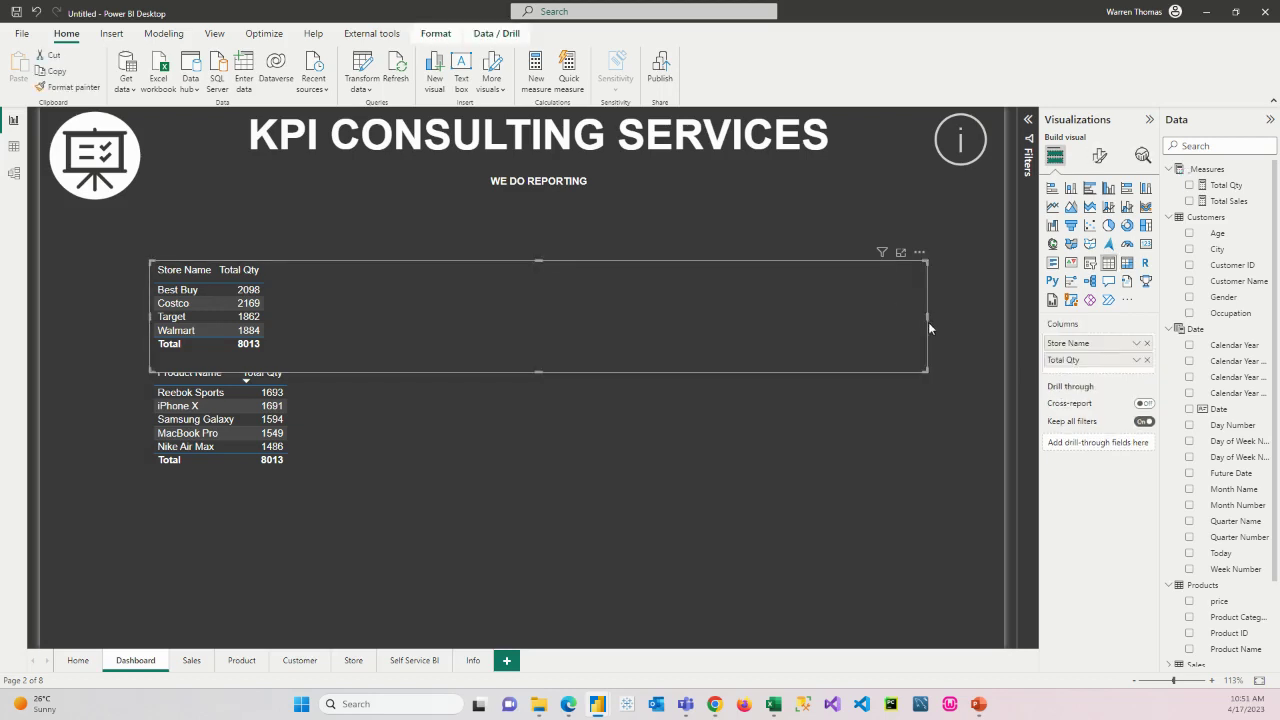
{"action": "left_click_drag", "start_coordinate": [928, 322], "coordinate": [301, 322]}
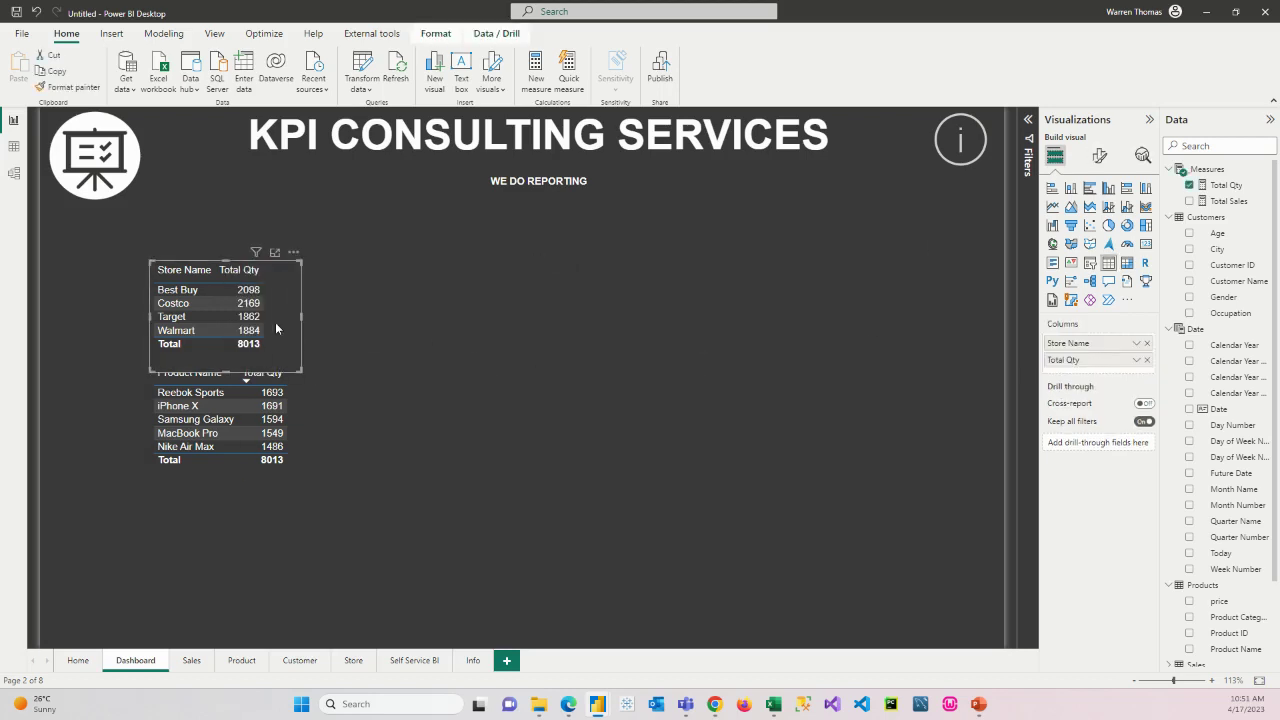
- Delete the store and product quantity tables from the Dashboard page
{"action": "key", "text": "Delete"}
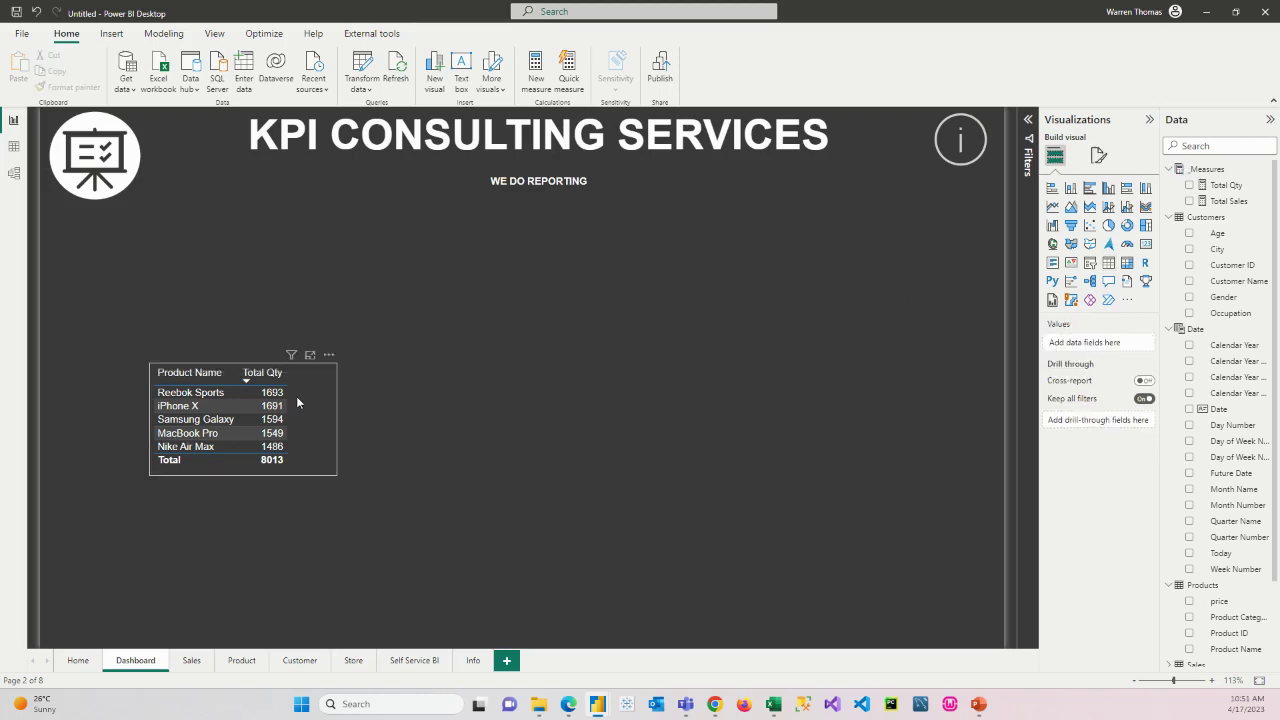
{"action": "left_click", "coordinate": [296, 396]}
{"action": "key", "text": "Delete"}
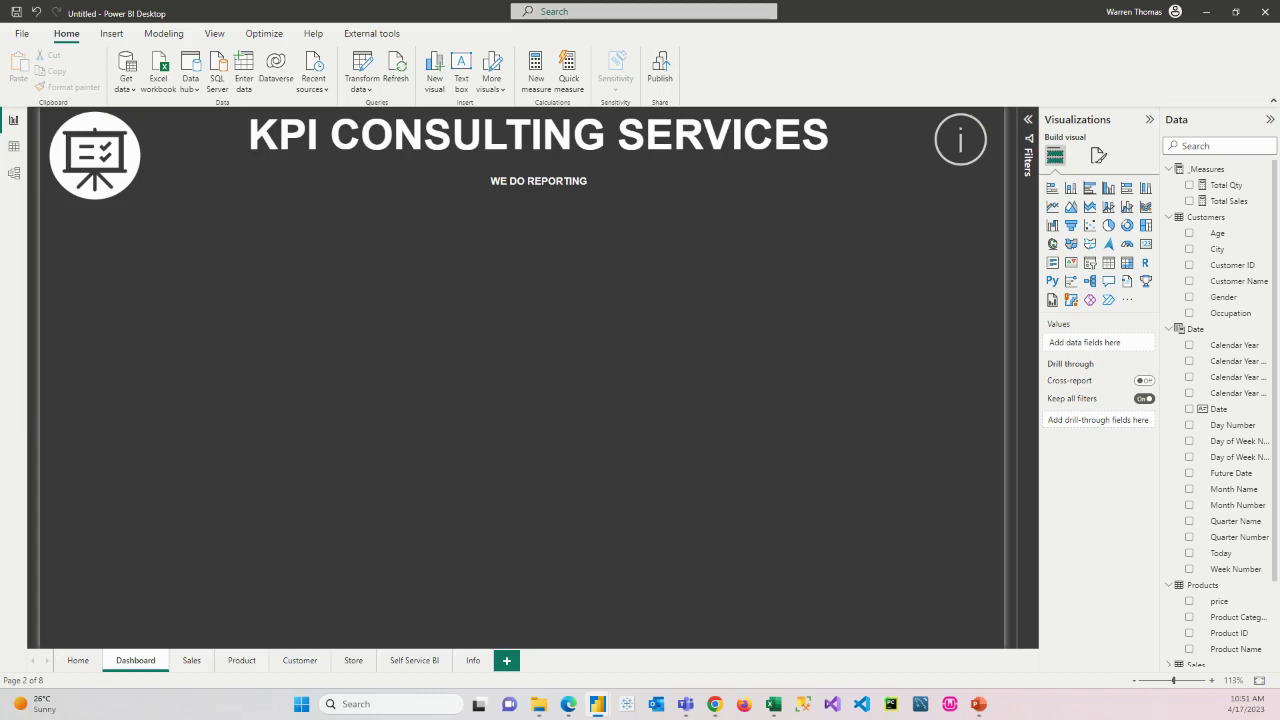
- Examine the Sales table's columns and individual sales rows in Data view, then return to the report page
{"action": "scroll", "coordinate": [1230, 517], "scroll_direction": "down", "scroll_amount": 2}
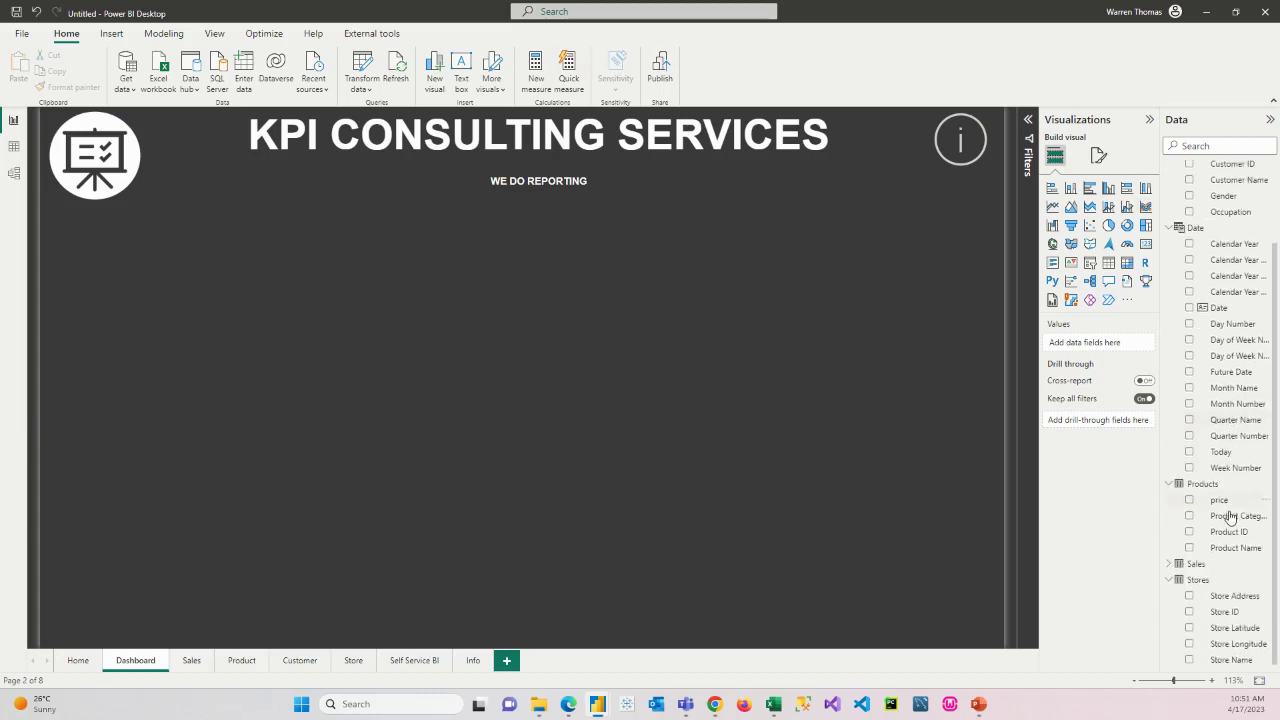
{"action": "left_click", "coordinate": [1169, 565]}
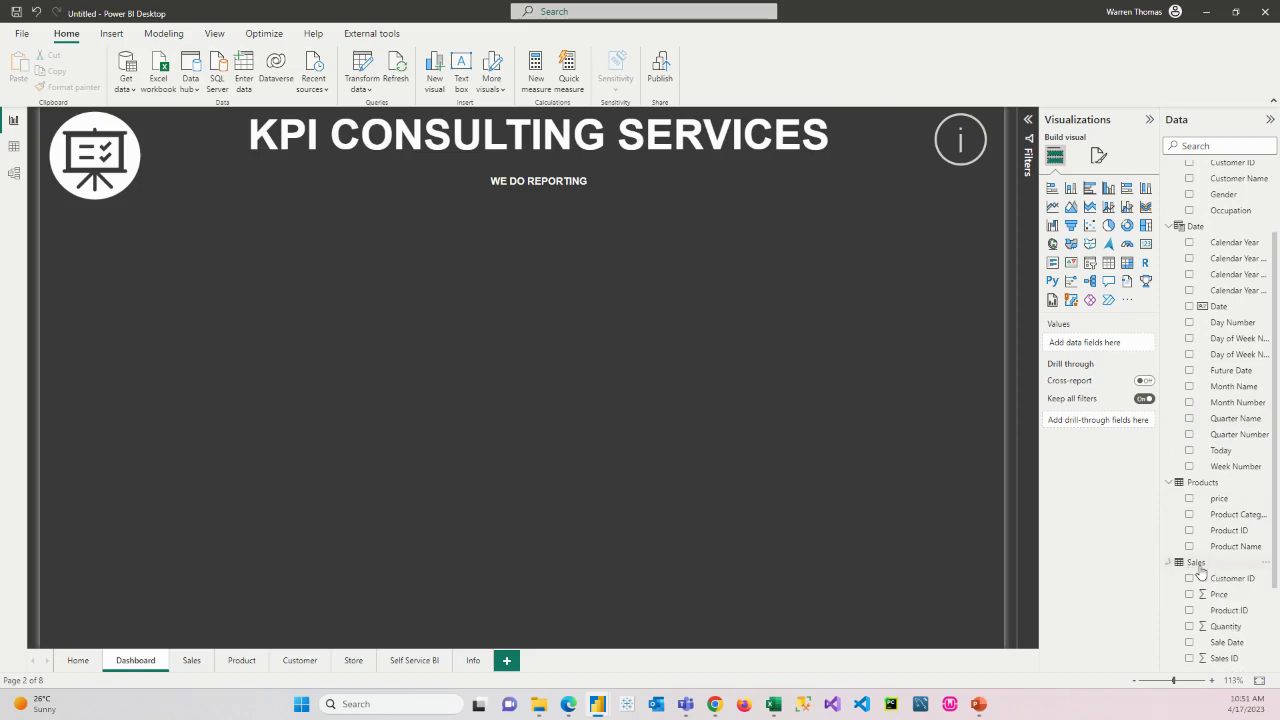
{"action": "left_click", "coordinate": [15, 147]}
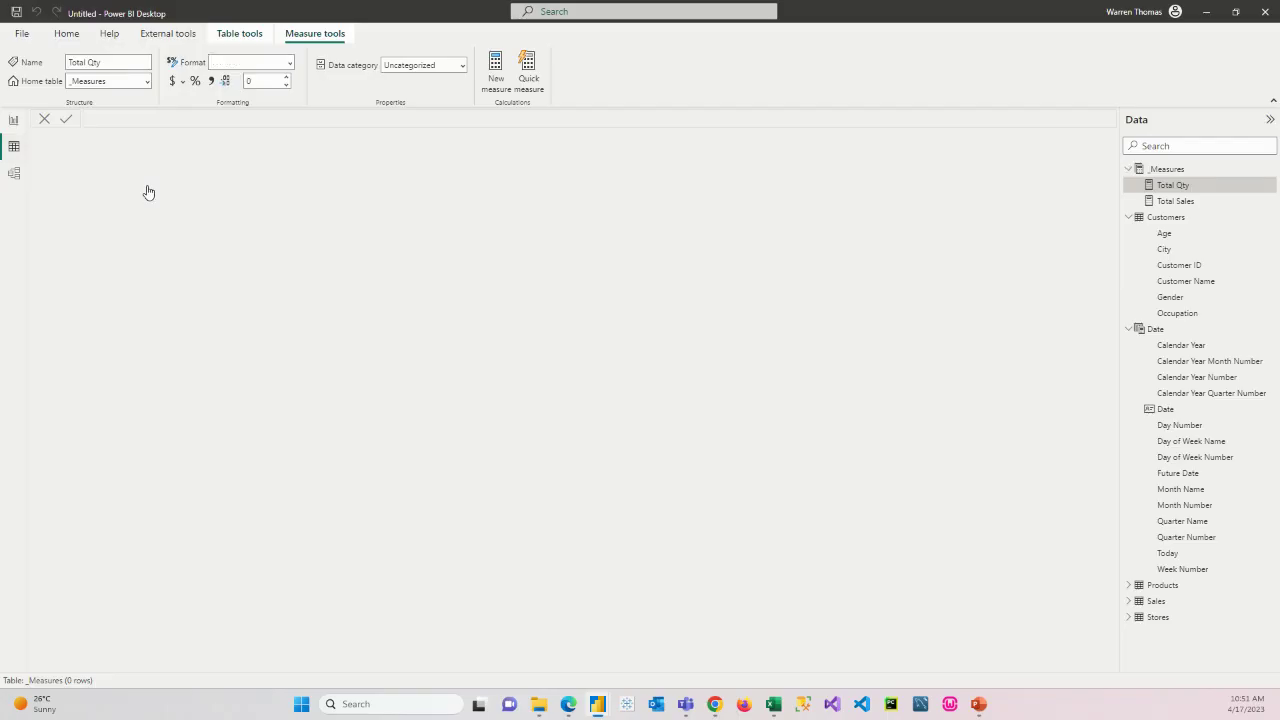
{"action": "left_click", "coordinate": [1157, 603]}
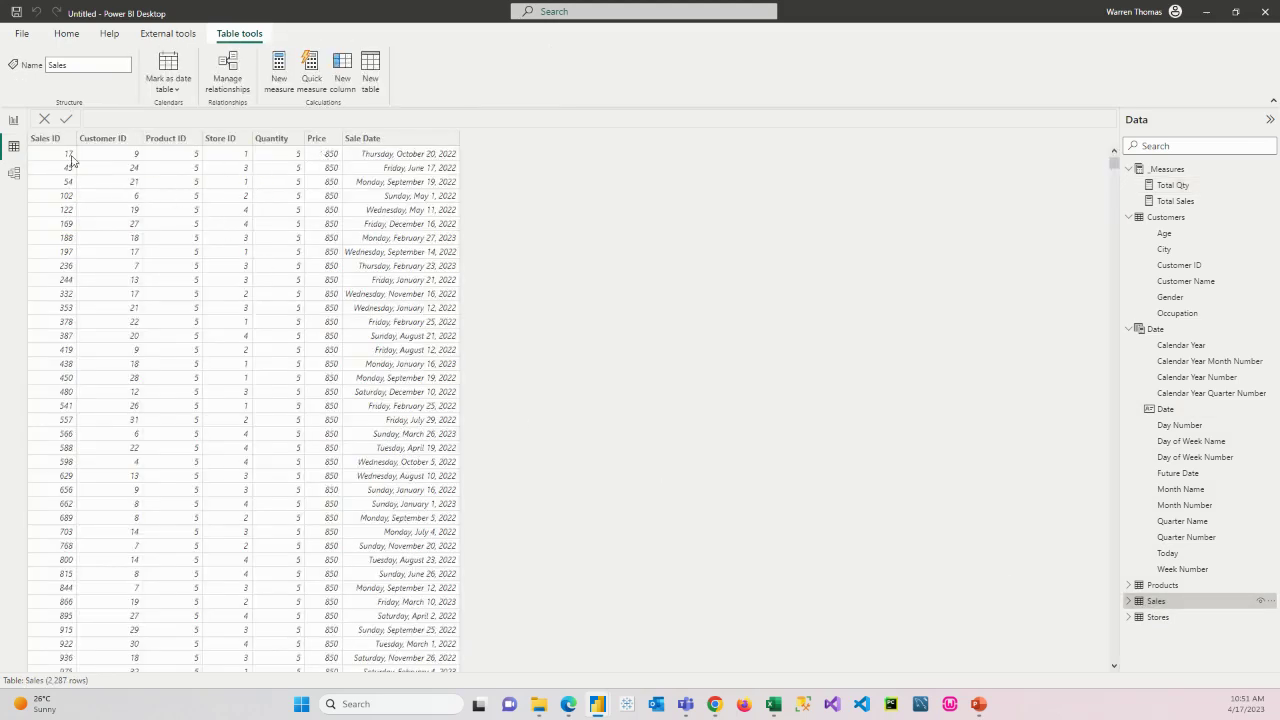
{"action": "scroll", "coordinate": [118, 553], "scroll_direction": "down", "scroll_amount": 10}
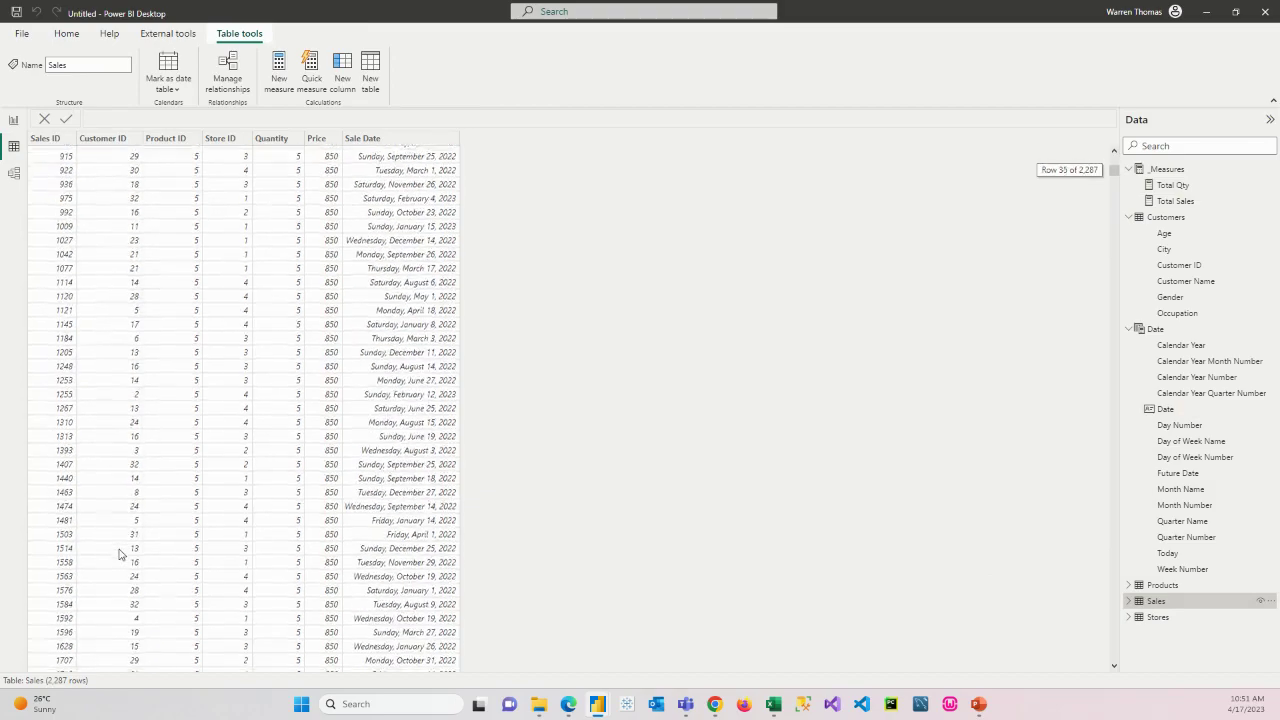
{"action": "scroll", "coordinate": [118, 553], "scroll_direction": "down", "scroll_amount": 10}
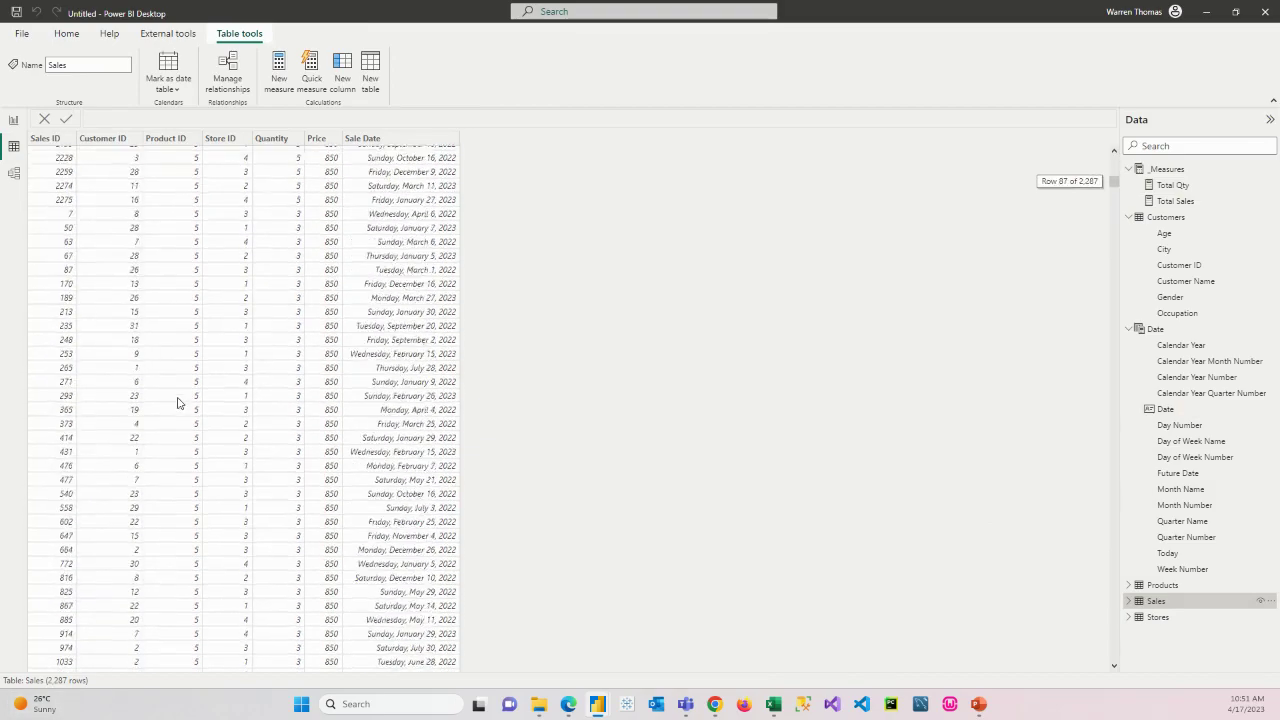
{"action": "scroll", "coordinate": [177, 403], "scroll_direction": "up", "scroll_amount": 15}
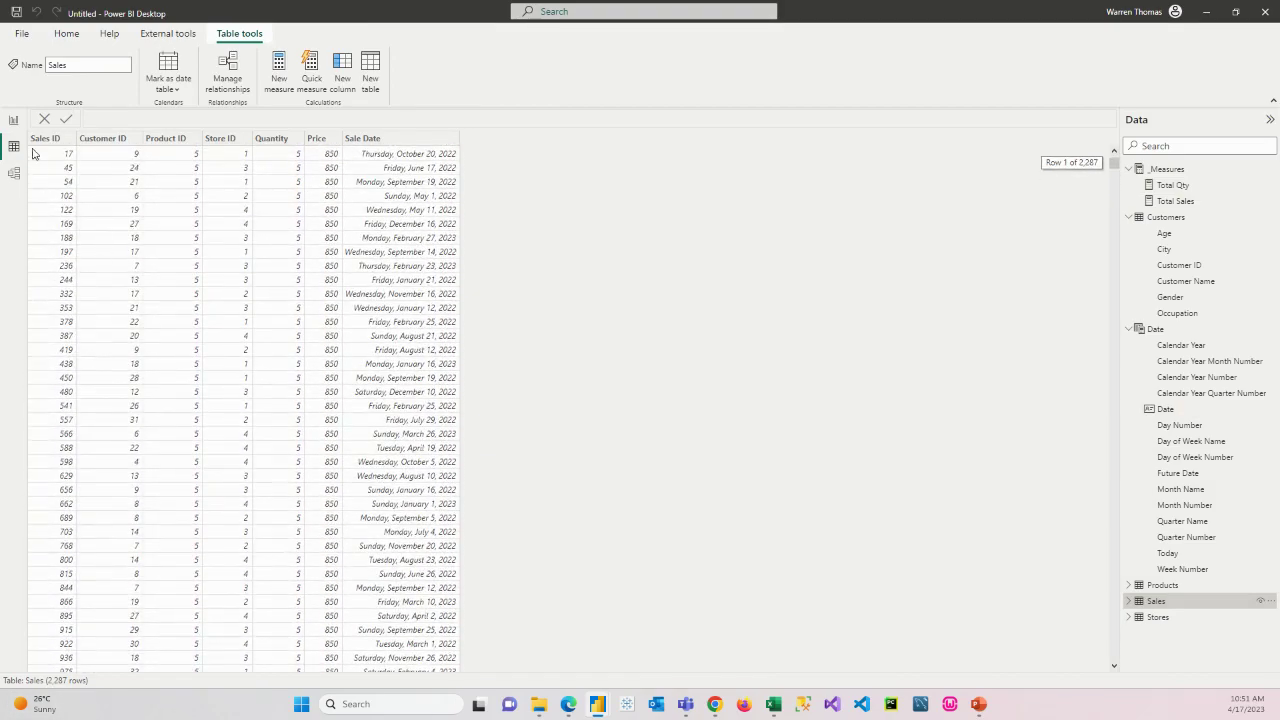
{"action": "left_click", "coordinate": [13, 119]}
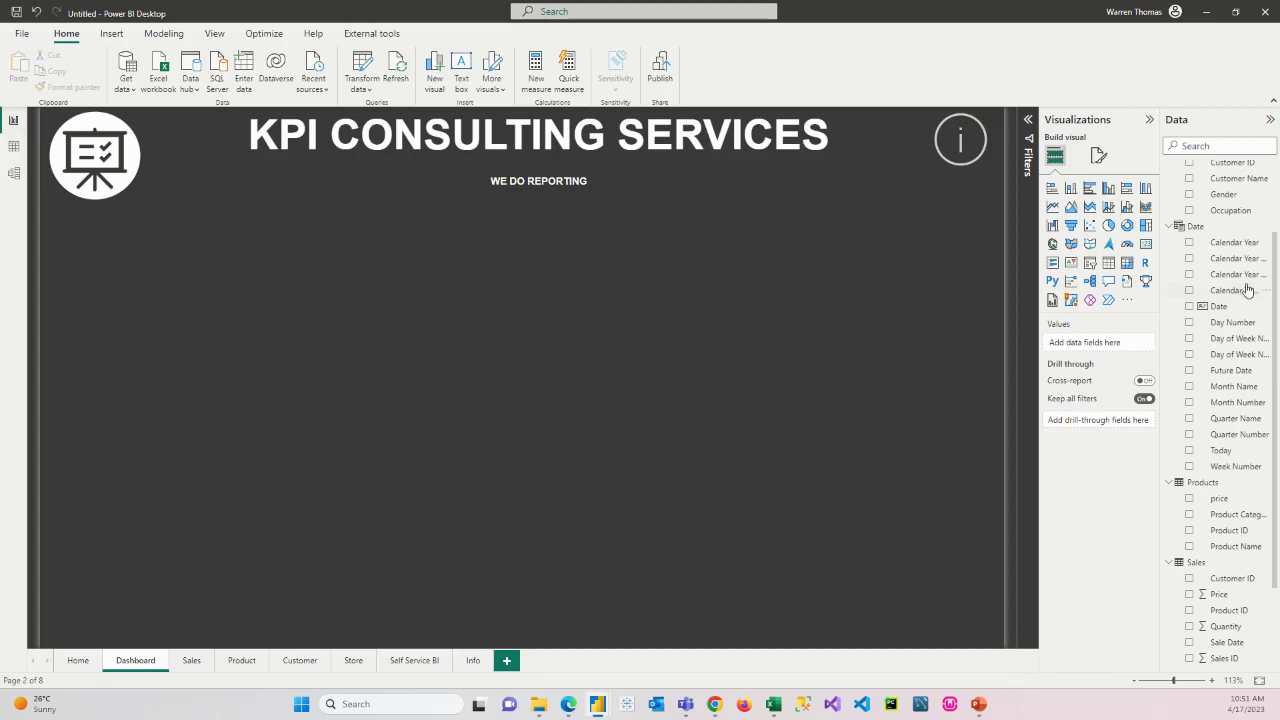
- Create a measure in the _Measures table defined as Number of Transactions = COUNTROWS(Sales)
{"action": "scroll", "coordinate": [1247, 290], "scroll_direction": "up", "scroll_amount": 2}
{"action": "left_click", "coordinate": [1209, 170]}
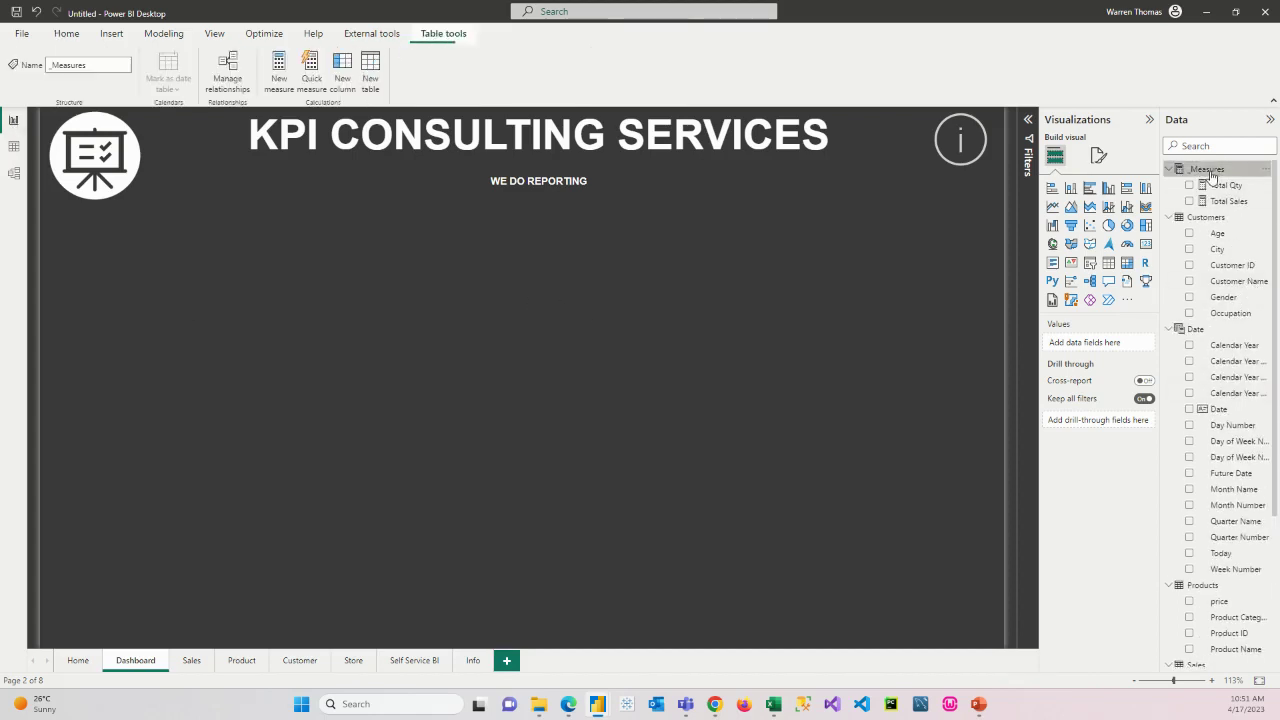
{"action": "right_click", "coordinate": [1214, 172]}
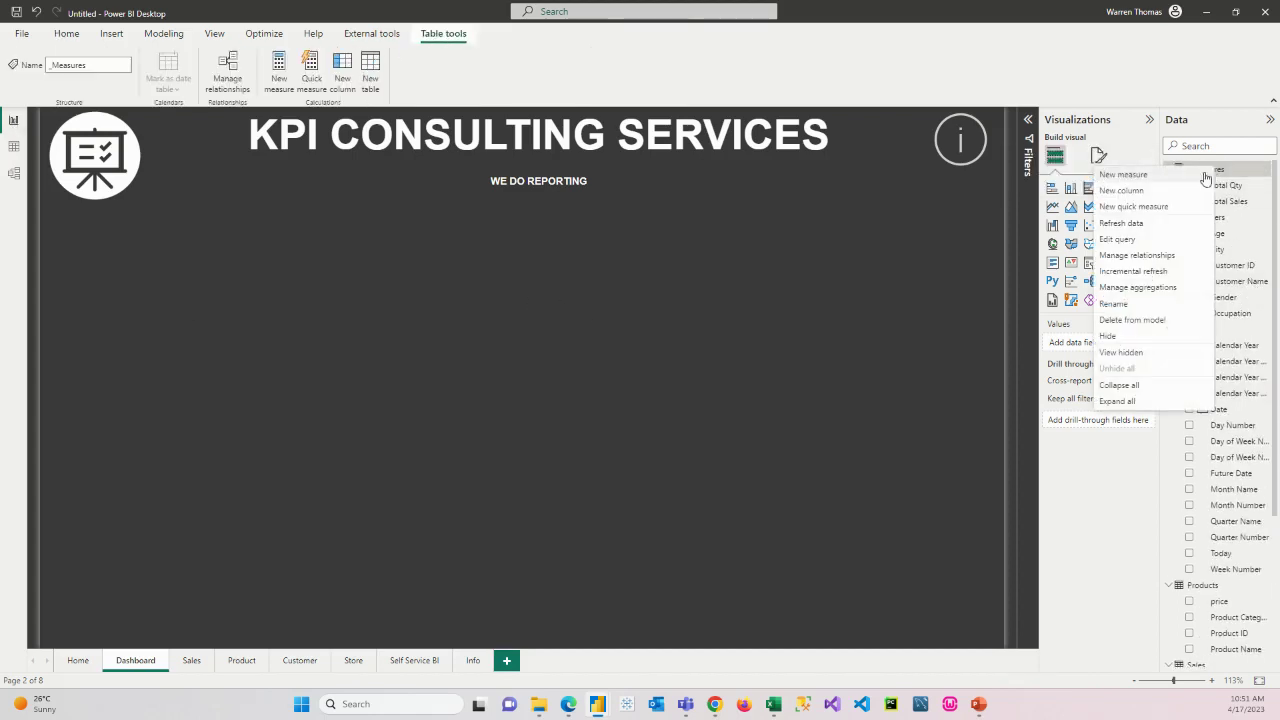
{"action": "left_click", "coordinate": [362, 338]}
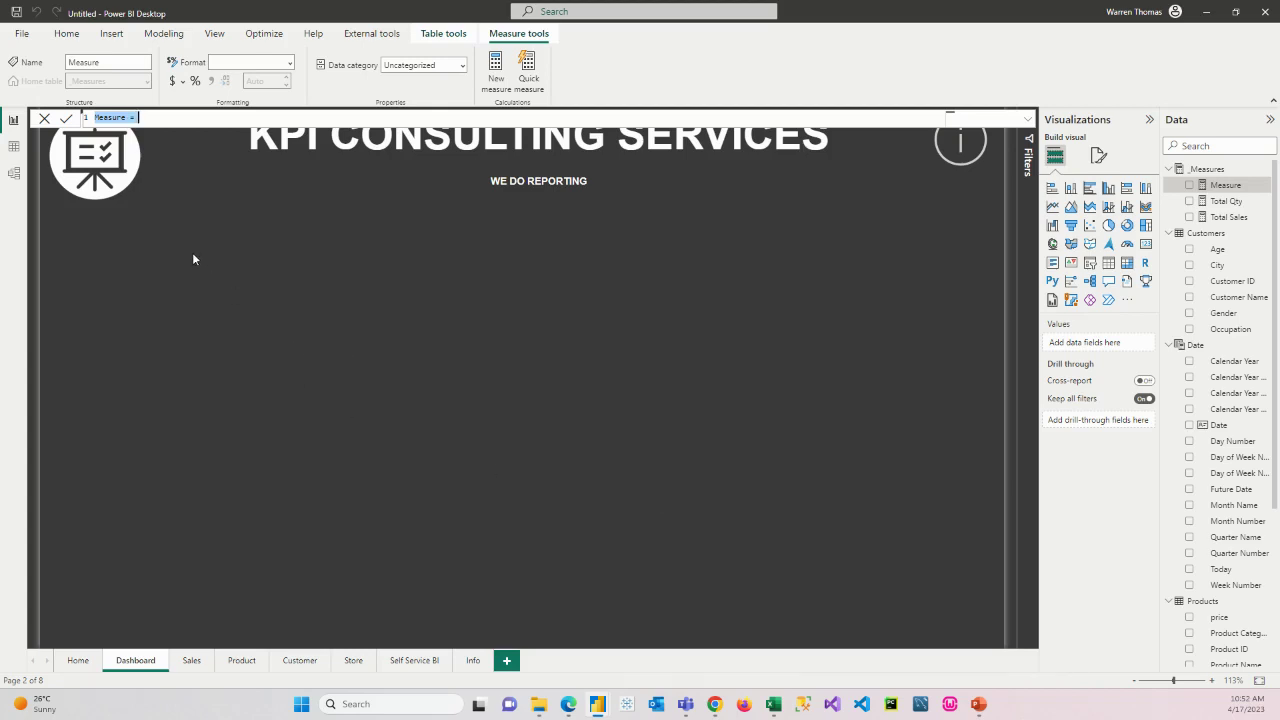
{"action": "type", "text": "Number of Transactions = cou"}
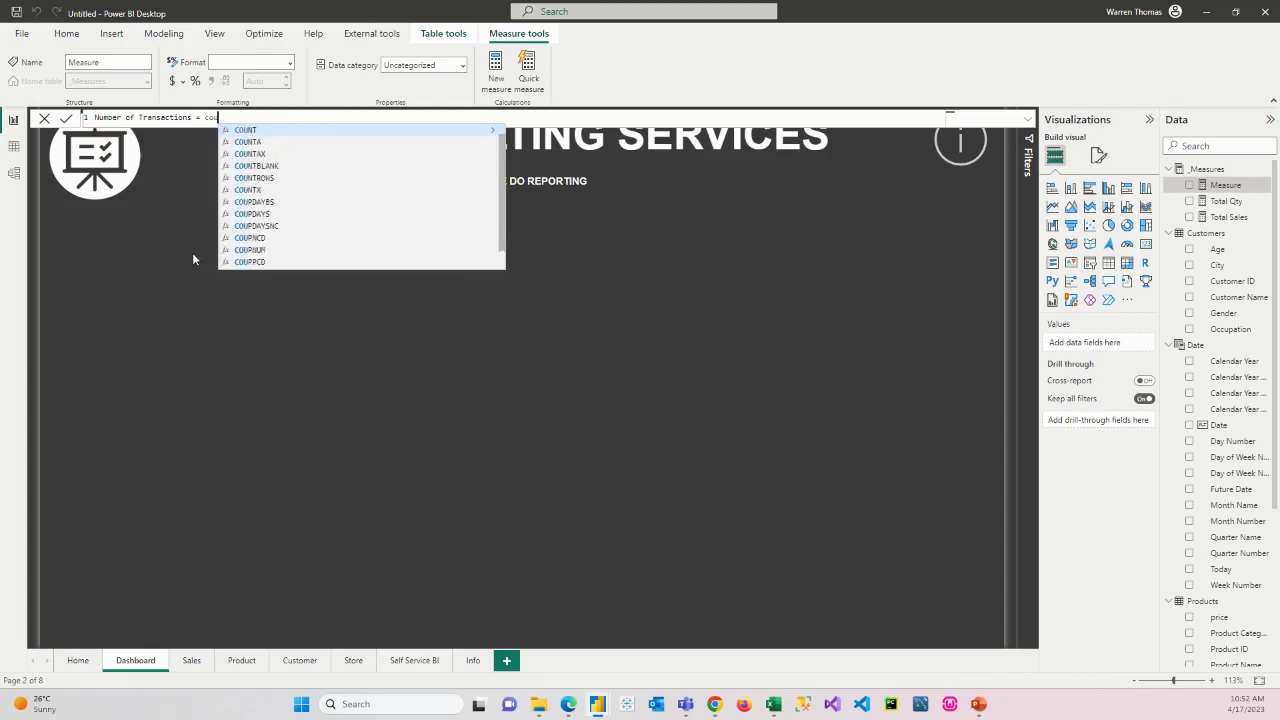
{"action": "left_click", "coordinate": [255, 179]}
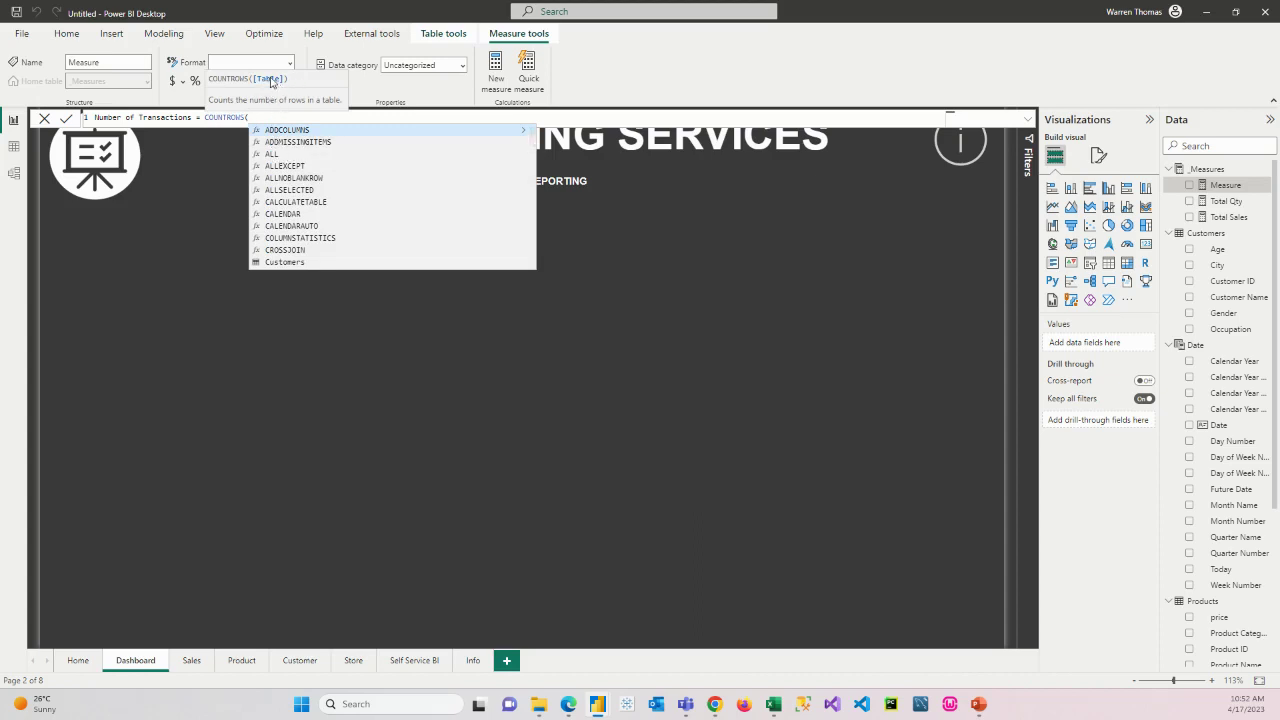
{"action": "scroll", "coordinate": [298, 202], "scroll_direction": "down", "scroll_amount": 1}
{"action": "scroll", "coordinate": [298, 202], "scroll_direction": "down", "scroll_amount": 15}
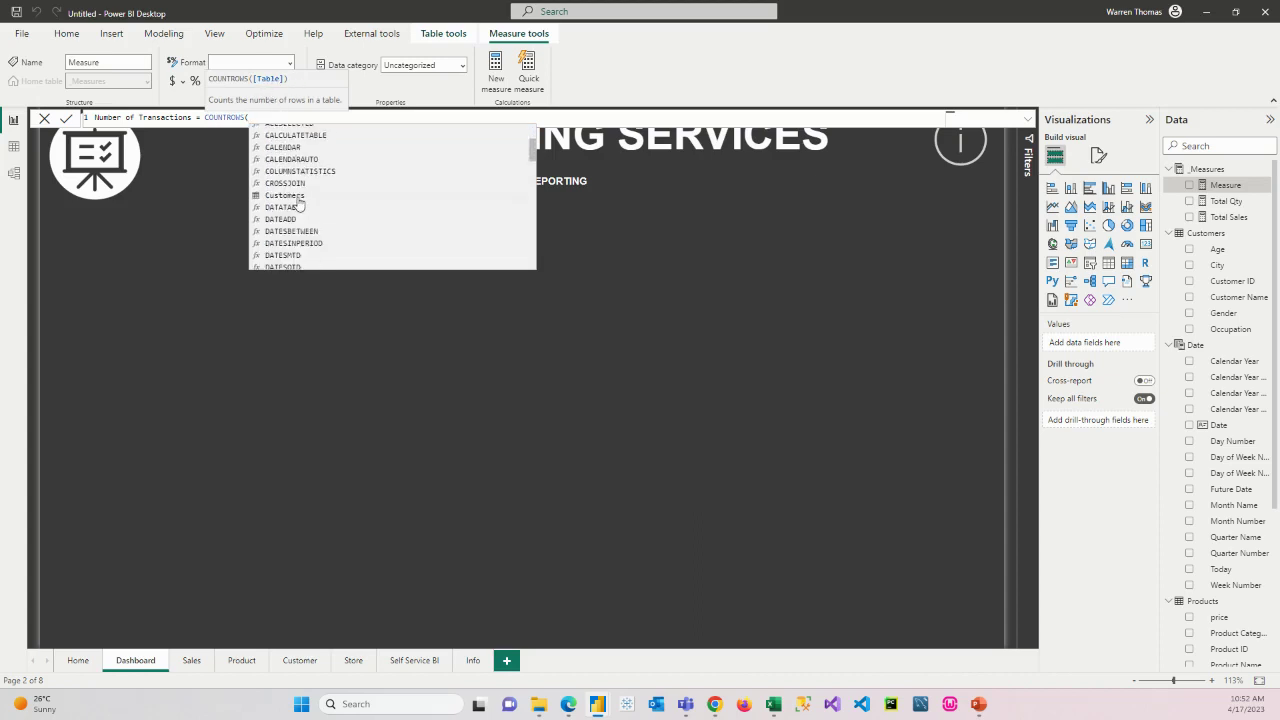
{"action": "scroll", "coordinate": [298, 202], "scroll_direction": "down", "scroll_amount": 2}
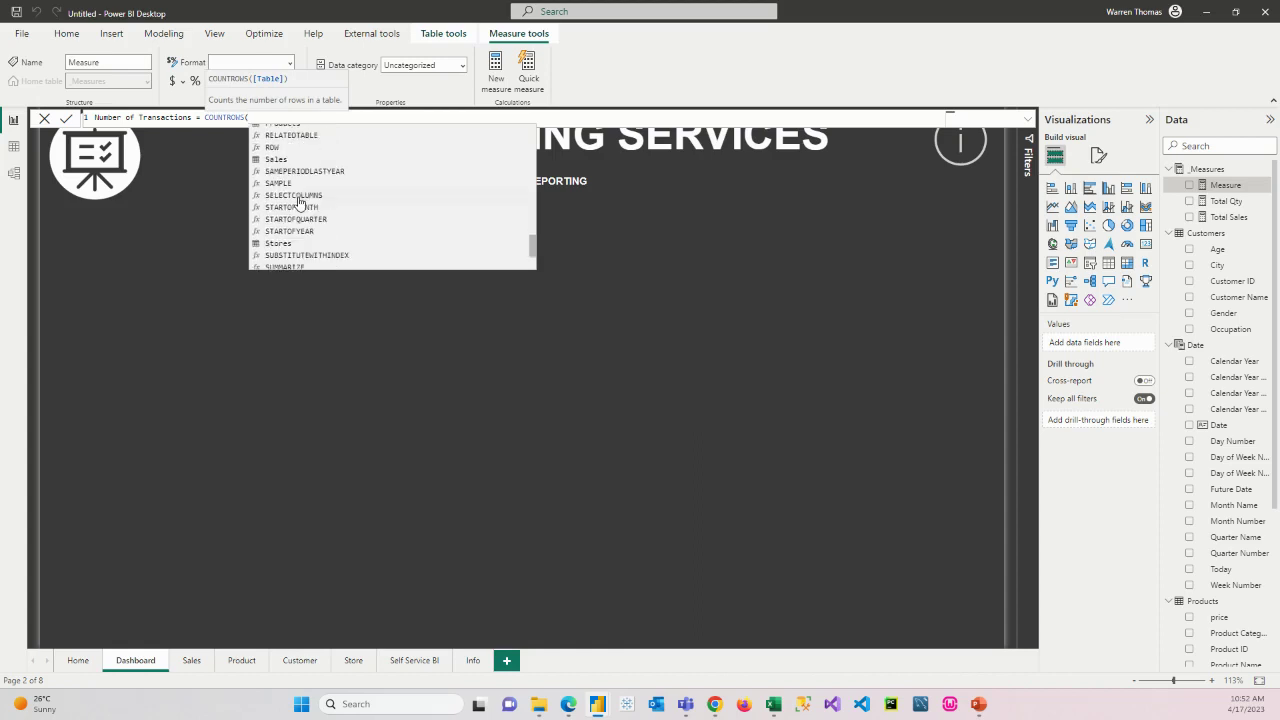
{"action": "left_click", "coordinate": [276, 159]}
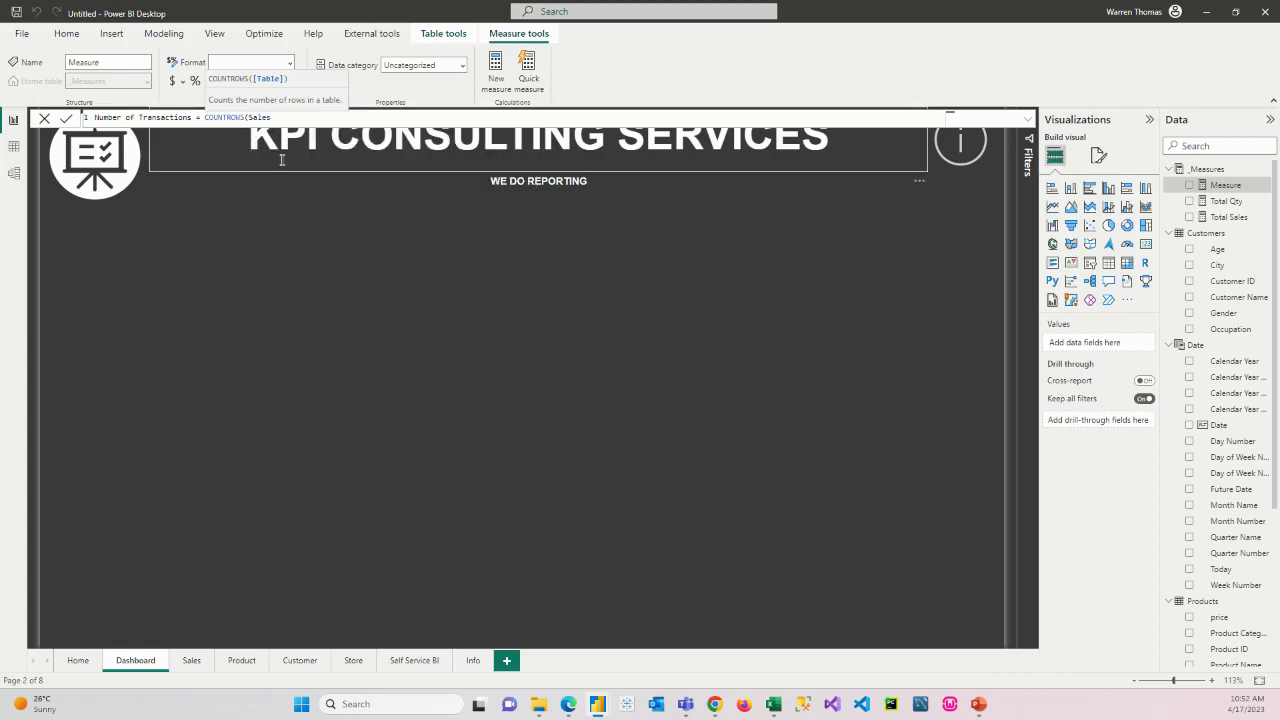
{"action": "type", "text": ")"}
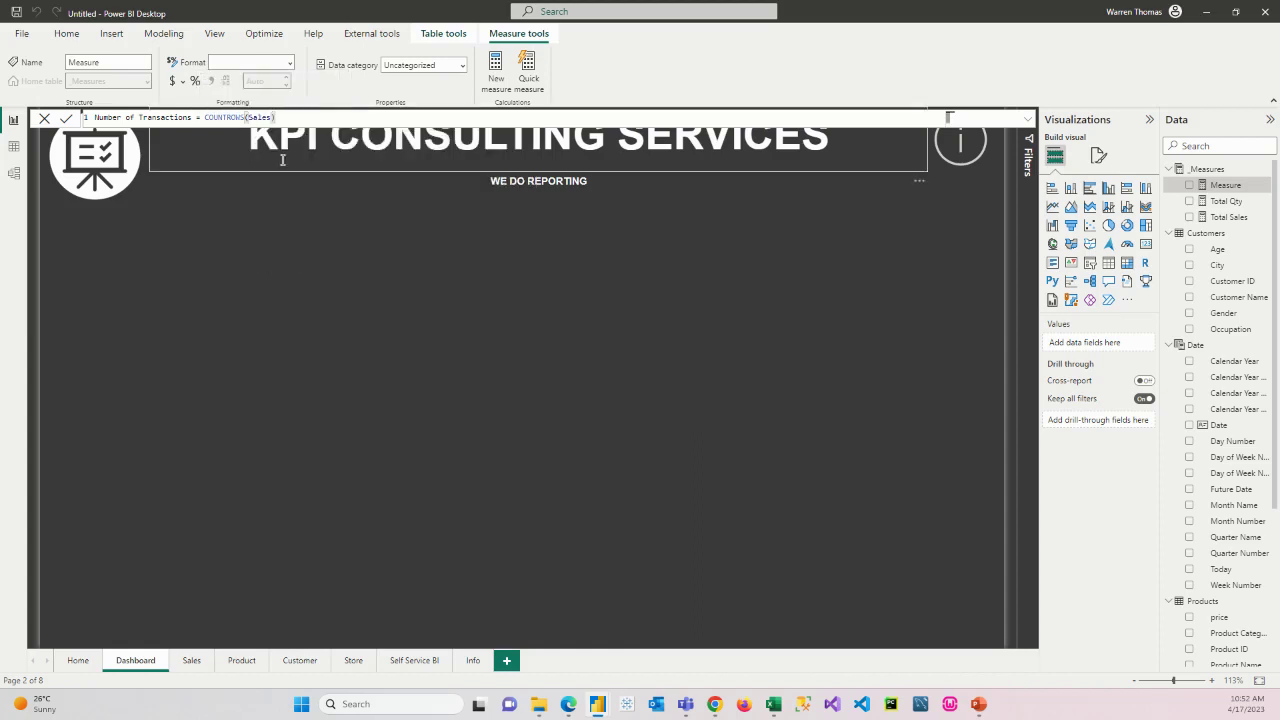
{"action": "key", "text": "Return"}
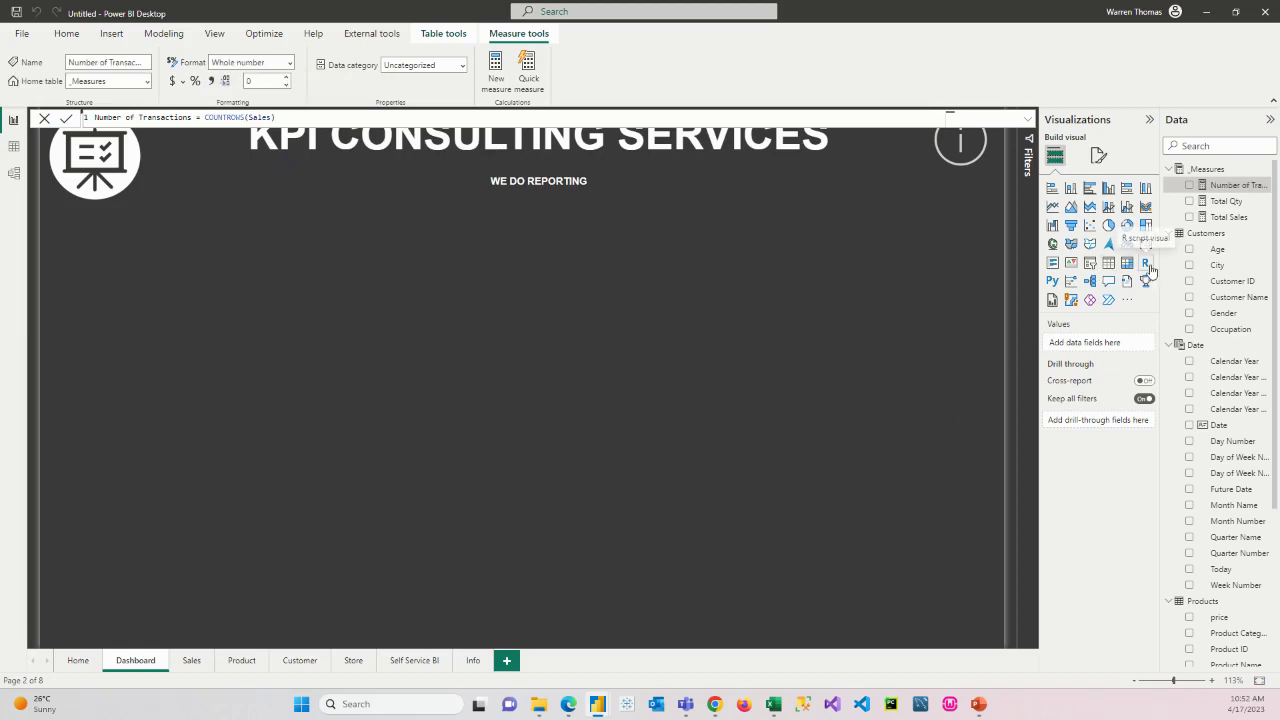
- Preview Number of Transactions by Product Category in a narrowed table visual on the Dashboard page, and delete the table
{"action": "left_click_drag", "start_coordinate": [1226, 192], "coordinate": [564, 372]}
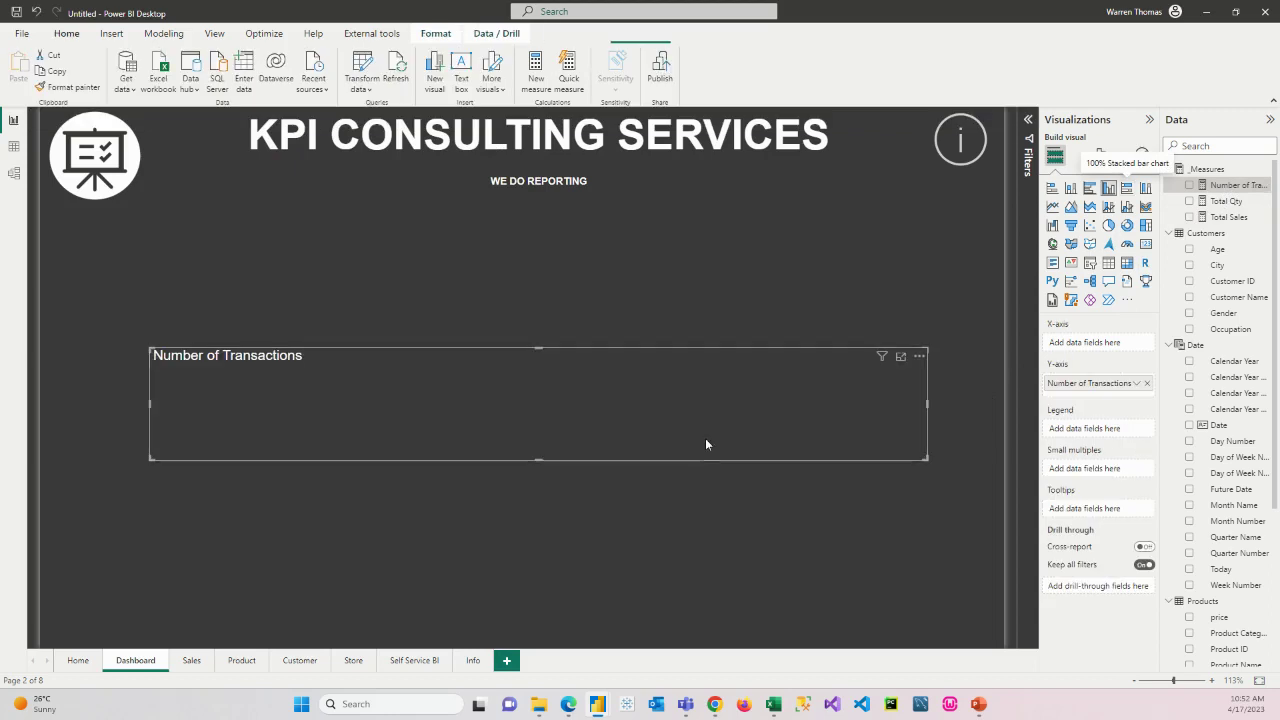
{"action": "left_click", "coordinate": [1108, 262]}
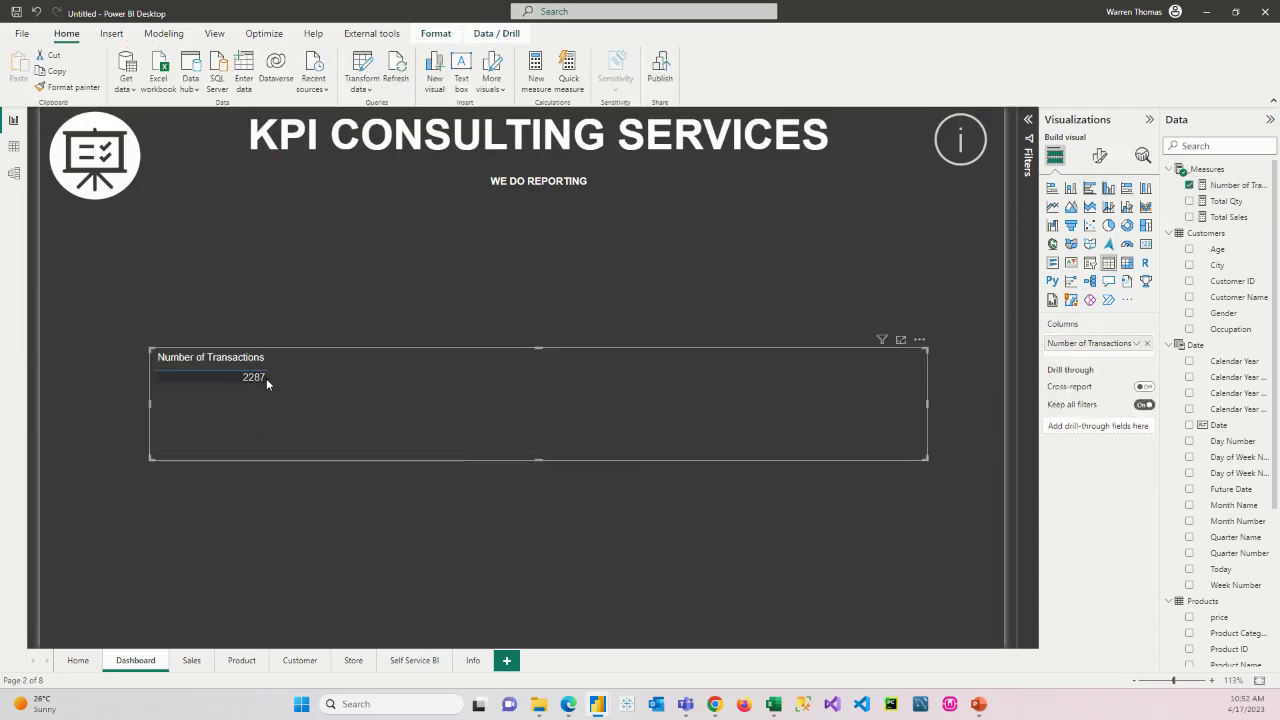
{"action": "scroll", "coordinate": [1208, 584], "scroll_direction": "down", "scroll_amount": 3}
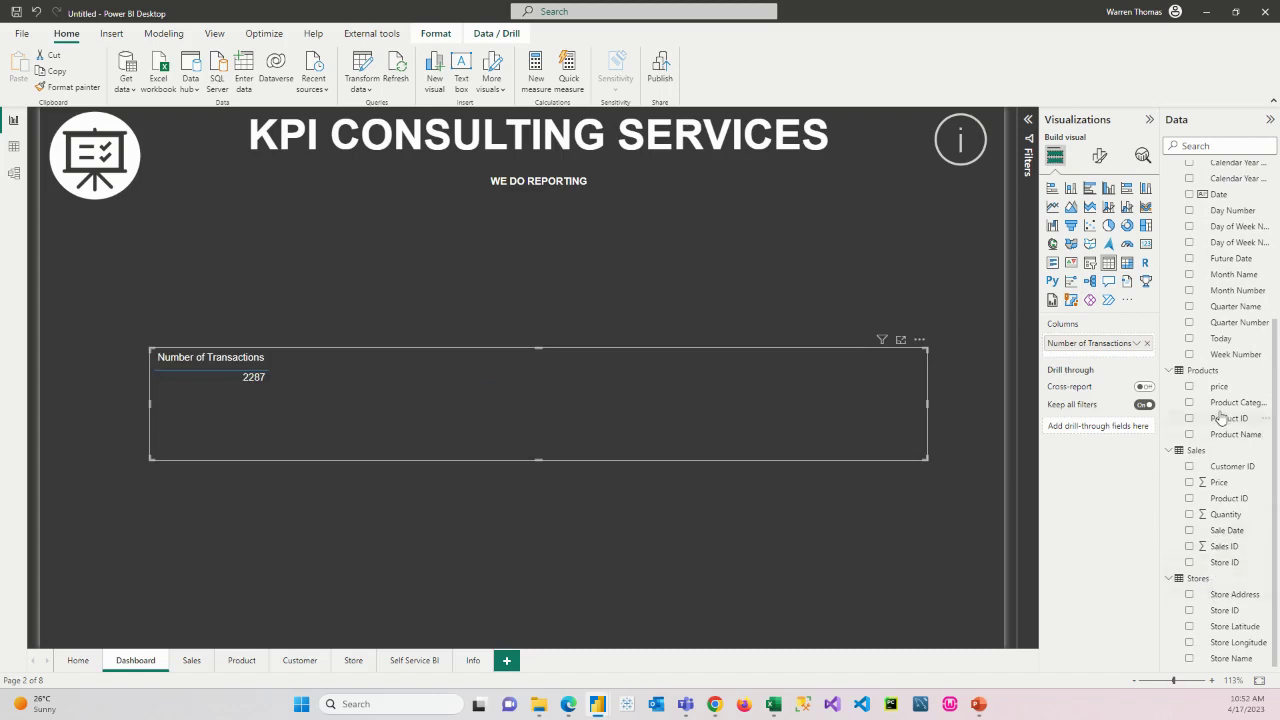
{"action": "left_click_drag", "start_coordinate": [1224, 402], "coordinate": [563, 470]}
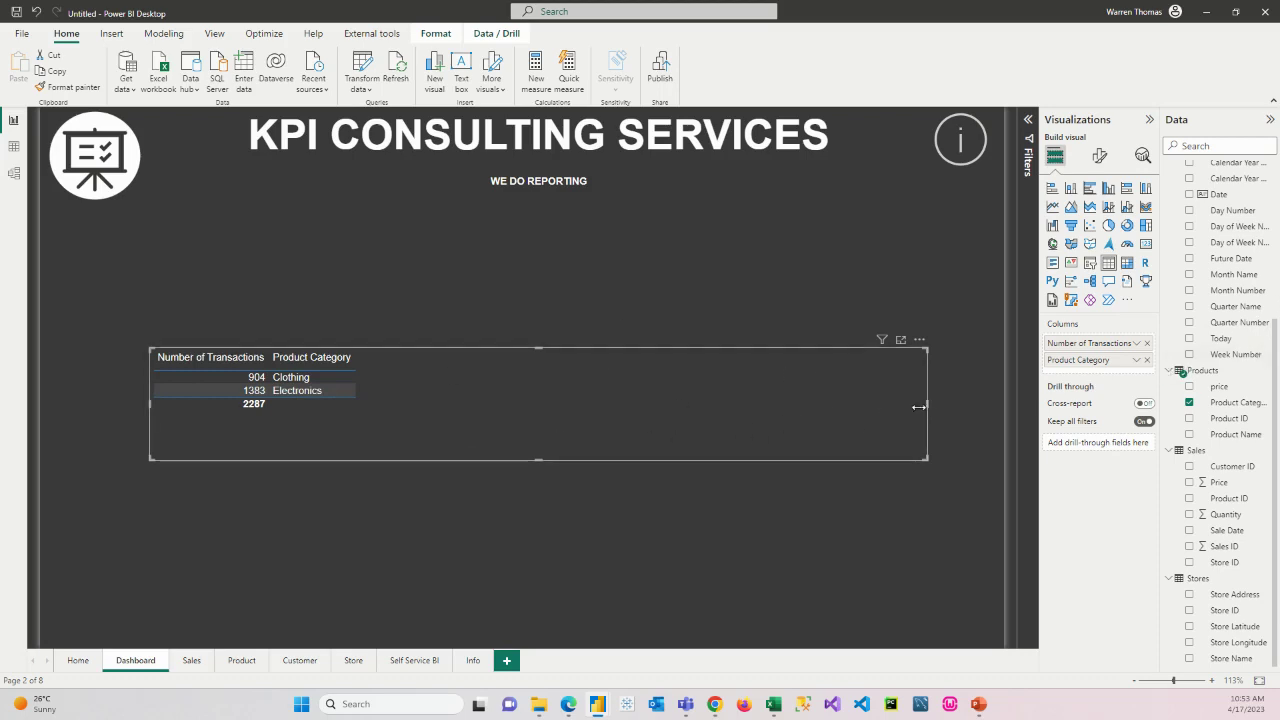
{"action": "left_click_drag", "start_coordinate": [925, 404], "coordinate": [380, 415]}
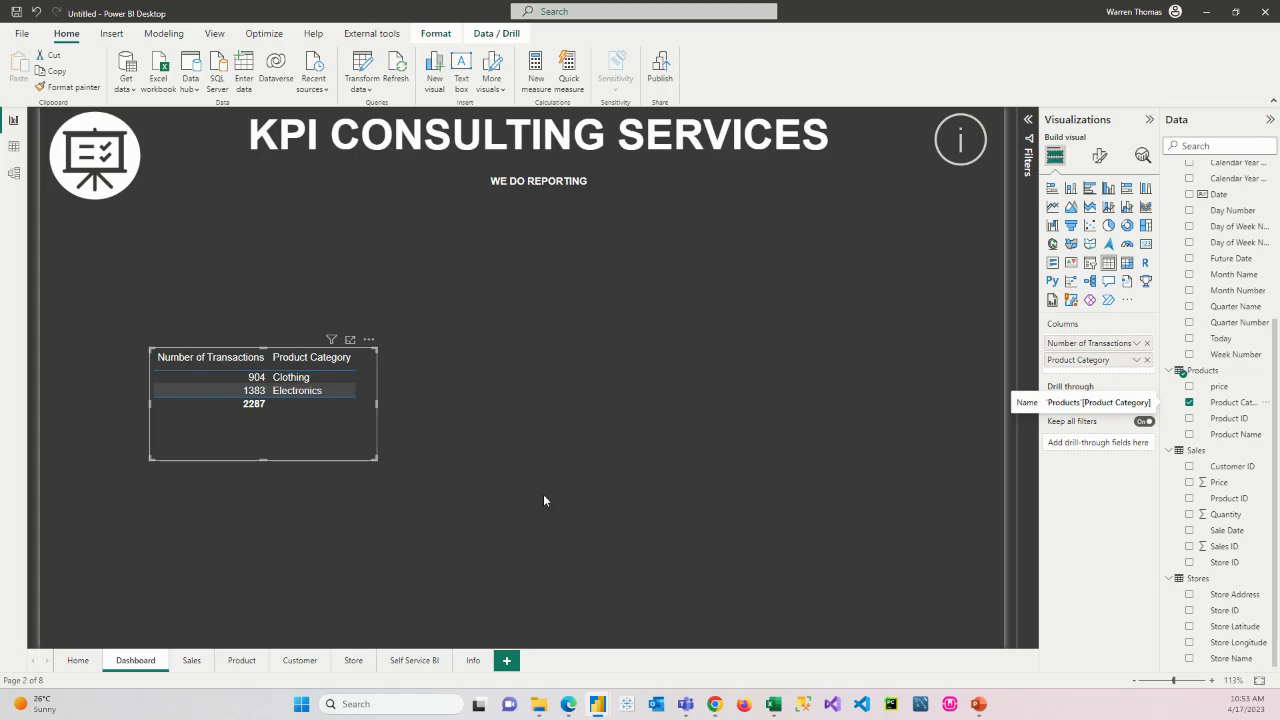
{"action": "key", "text": "Delete"}
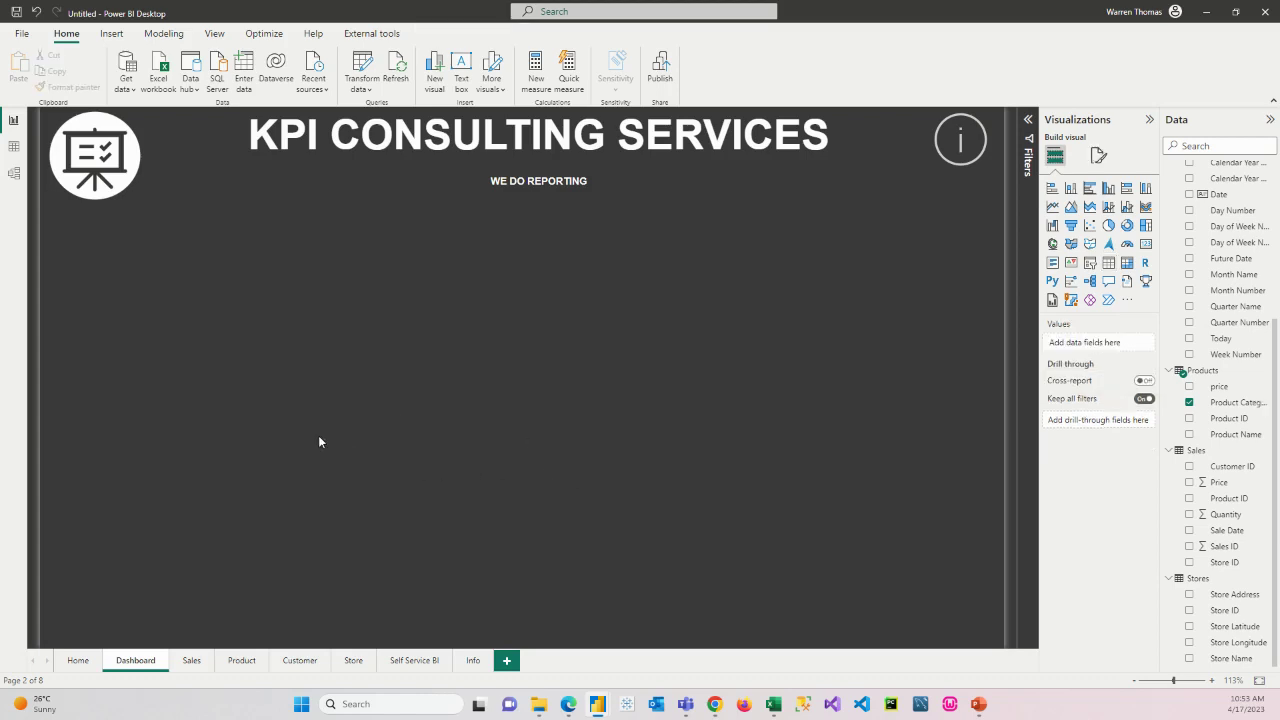
- Add a new measure to the _Measures table and review the available Customers and Sales fields
{"action": "scroll", "coordinate": [1222, 318], "scroll_direction": "up", "scroll_amount": 5}
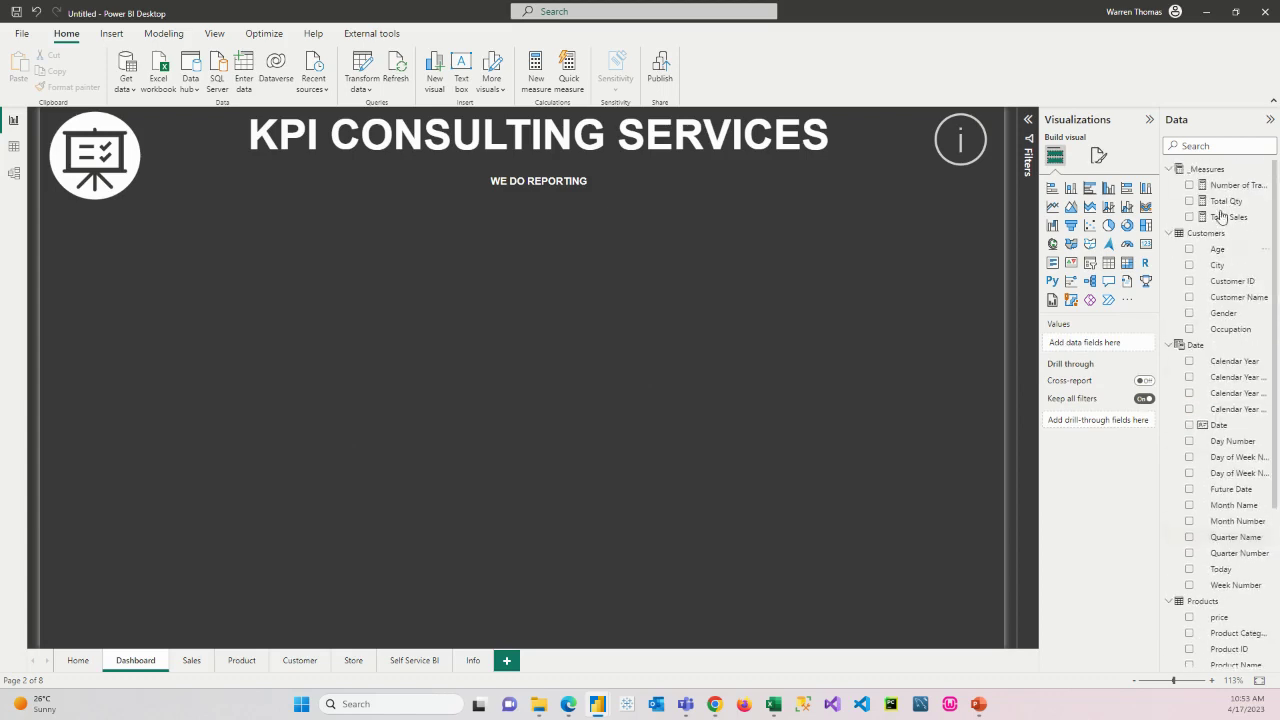
{"action": "right_click", "coordinate": [1213, 170]}
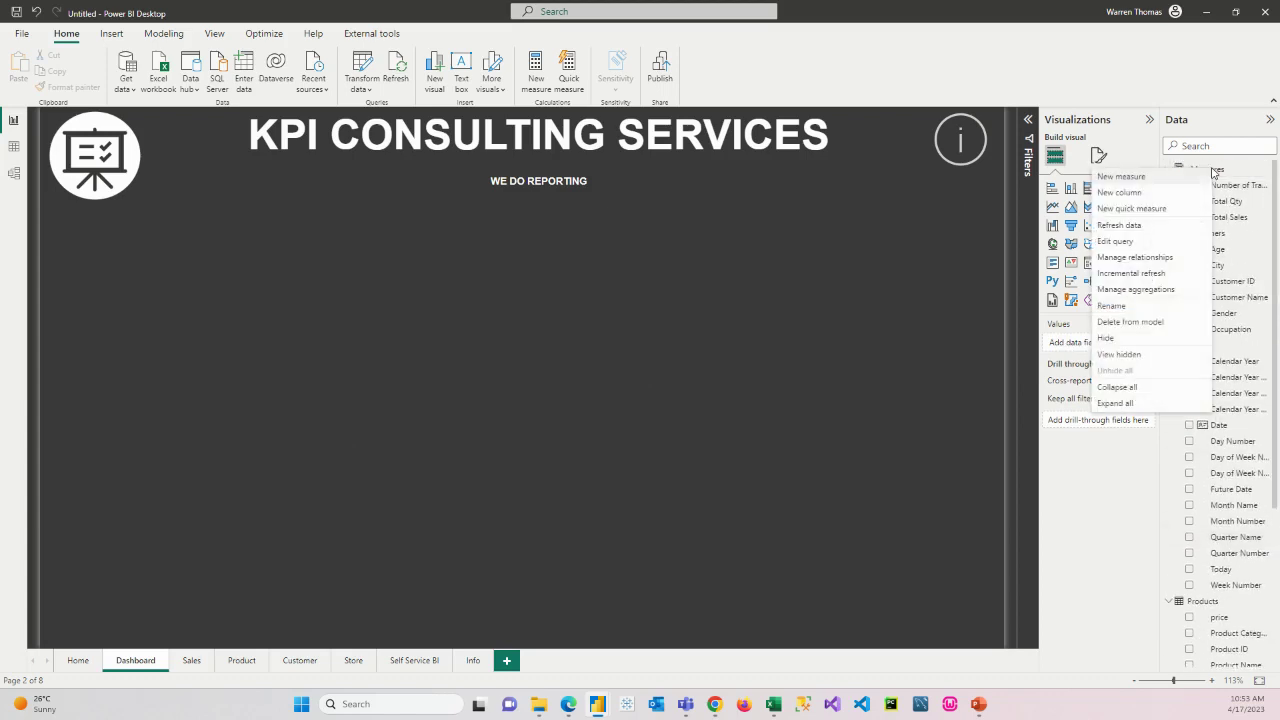
{"action": "left_click", "coordinate": [1125, 177]}
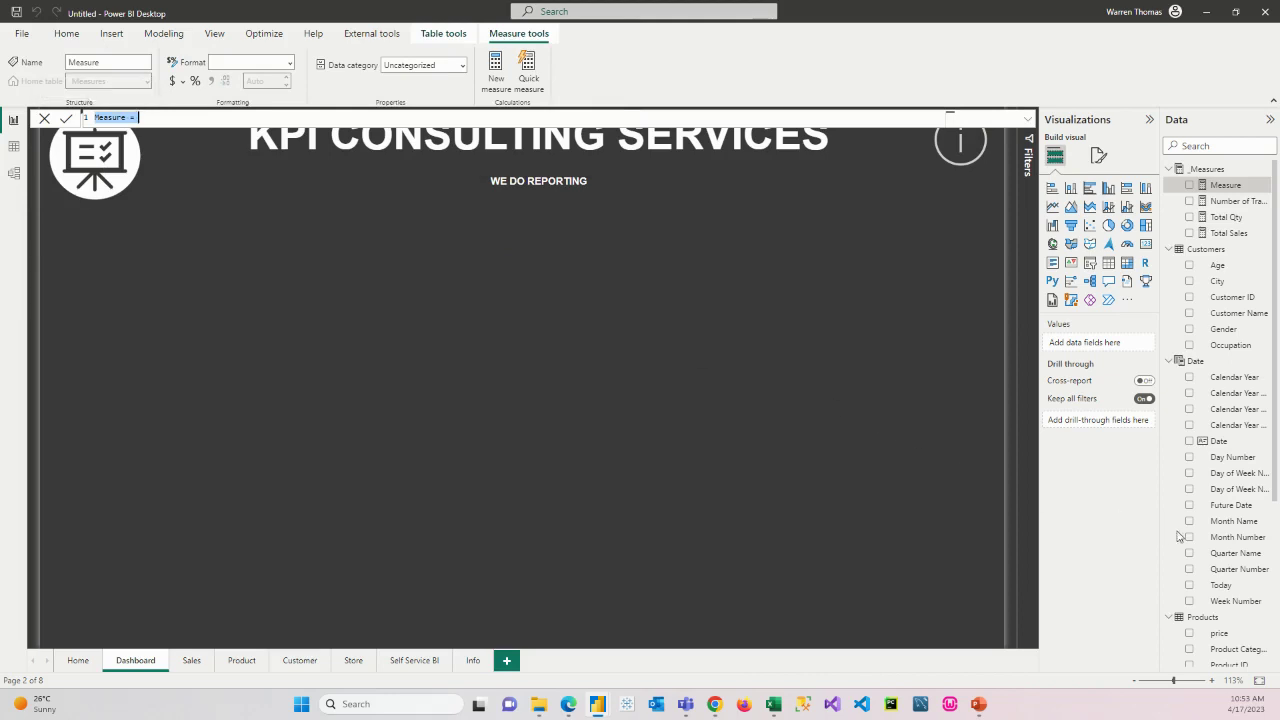
{"action": "scroll", "coordinate": [1220, 545], "scroll_direction": "down", "scroll_amount": 2}
{"action": "scroll", "coordinate": [1220, 545], "scroll_direction": "down", "scroll_amount": 3}
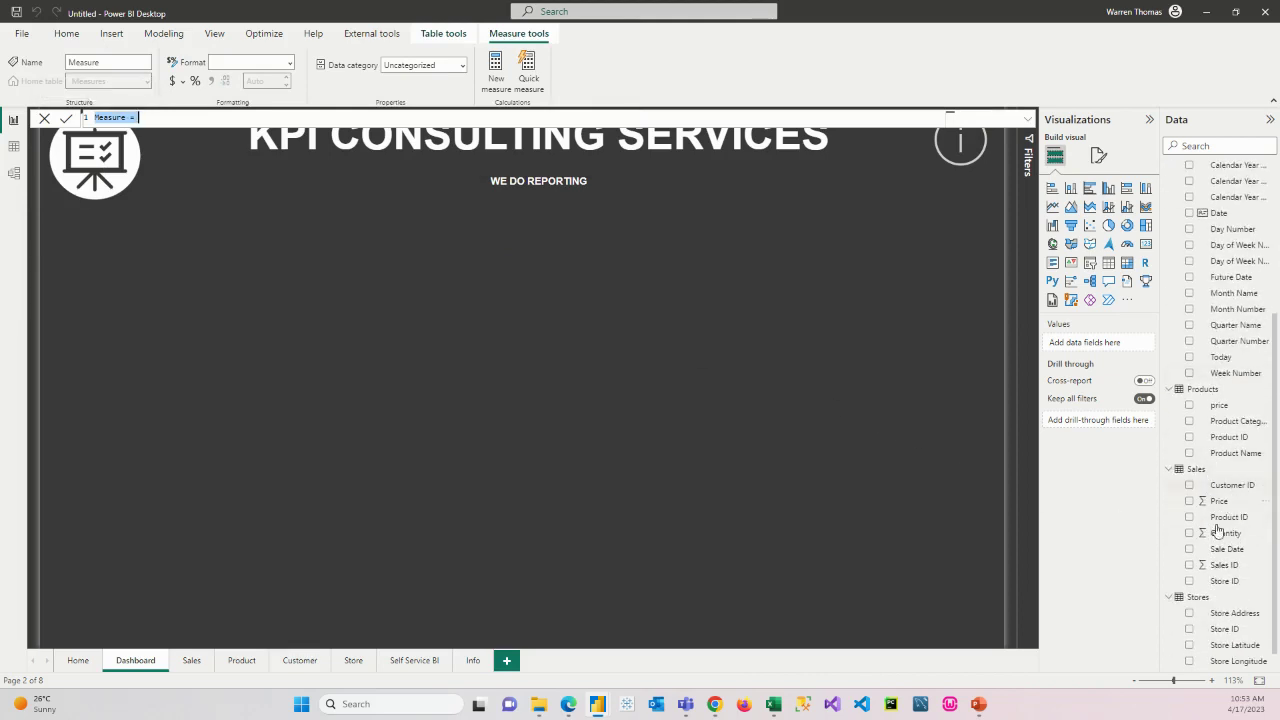
{"action": "scroll", "coordinate": [1207, 580], "scroll_direction": "down", "scroll_amount": 1}
{"action": "scroll", "coordinate": [1234, 577], "scroll_direction": "up", "scroll_amount": 4}
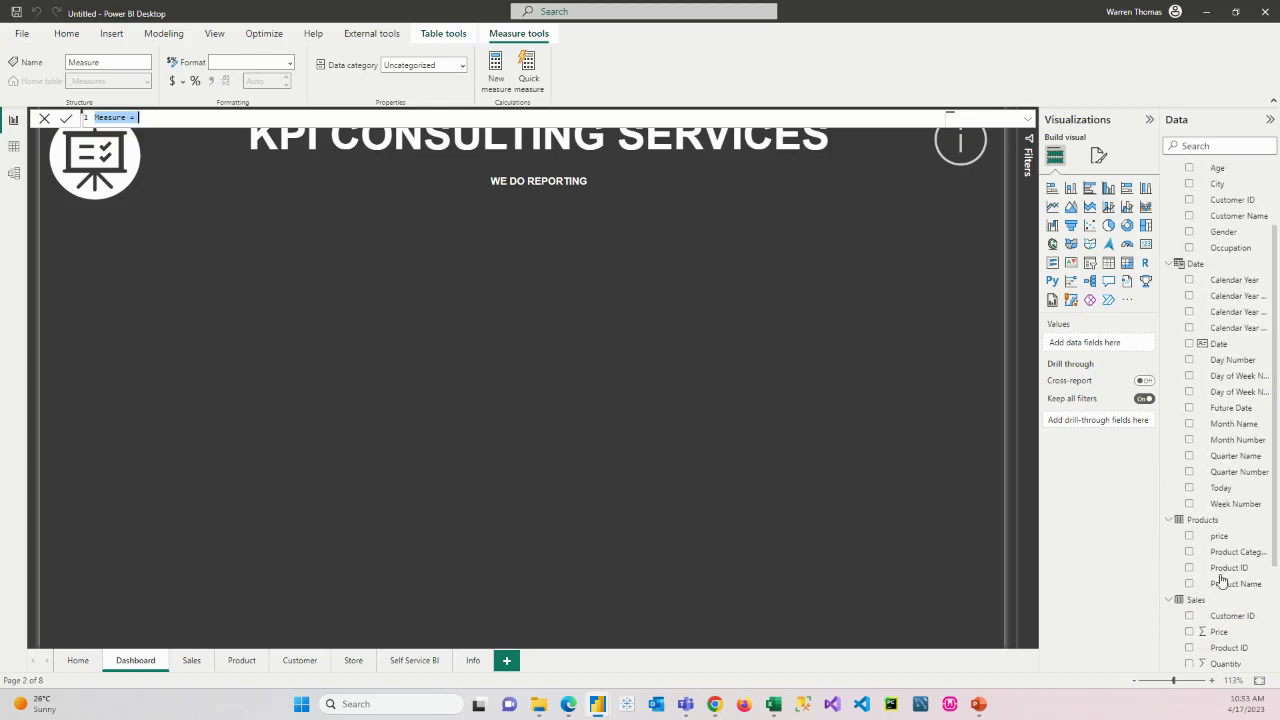
{"action": "scroll", "coordinate": [1247, 511], "scroll_direction": "up", "scroll_amount": 1}
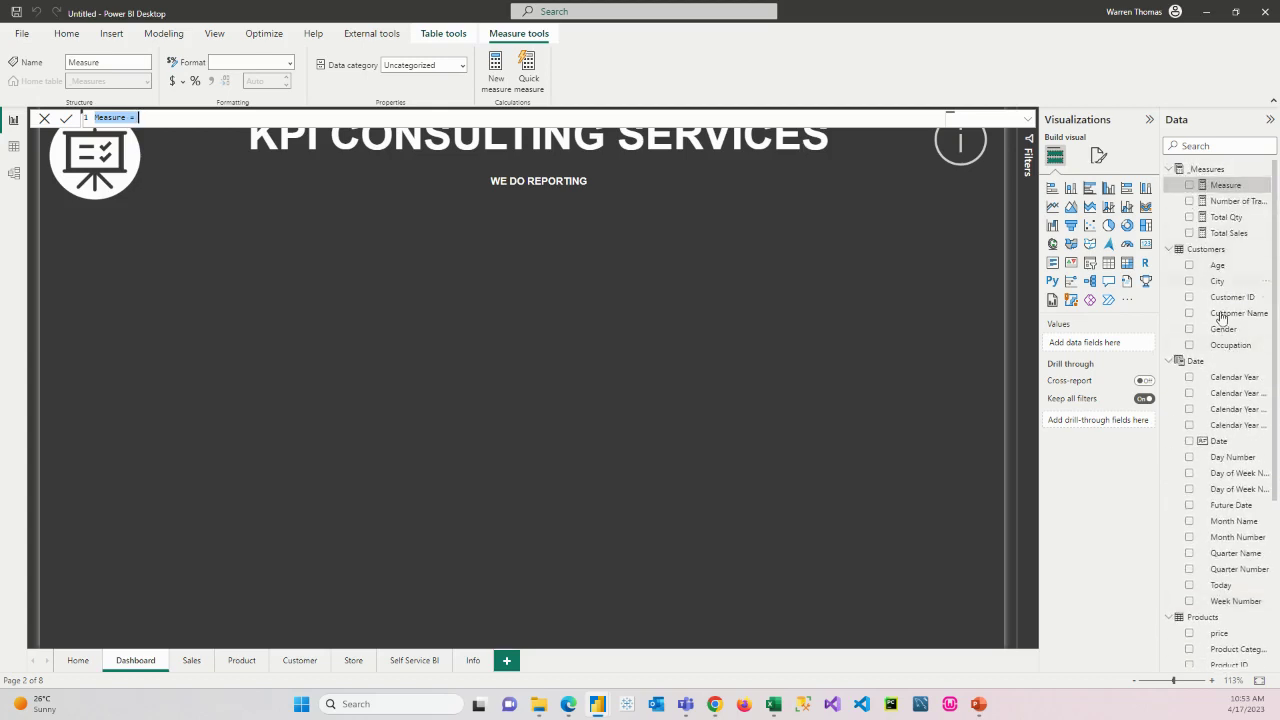
{"action": "scroll", "coordinate": [1212, 335], "scroll_direction": "down", "scroll_amount": 5}
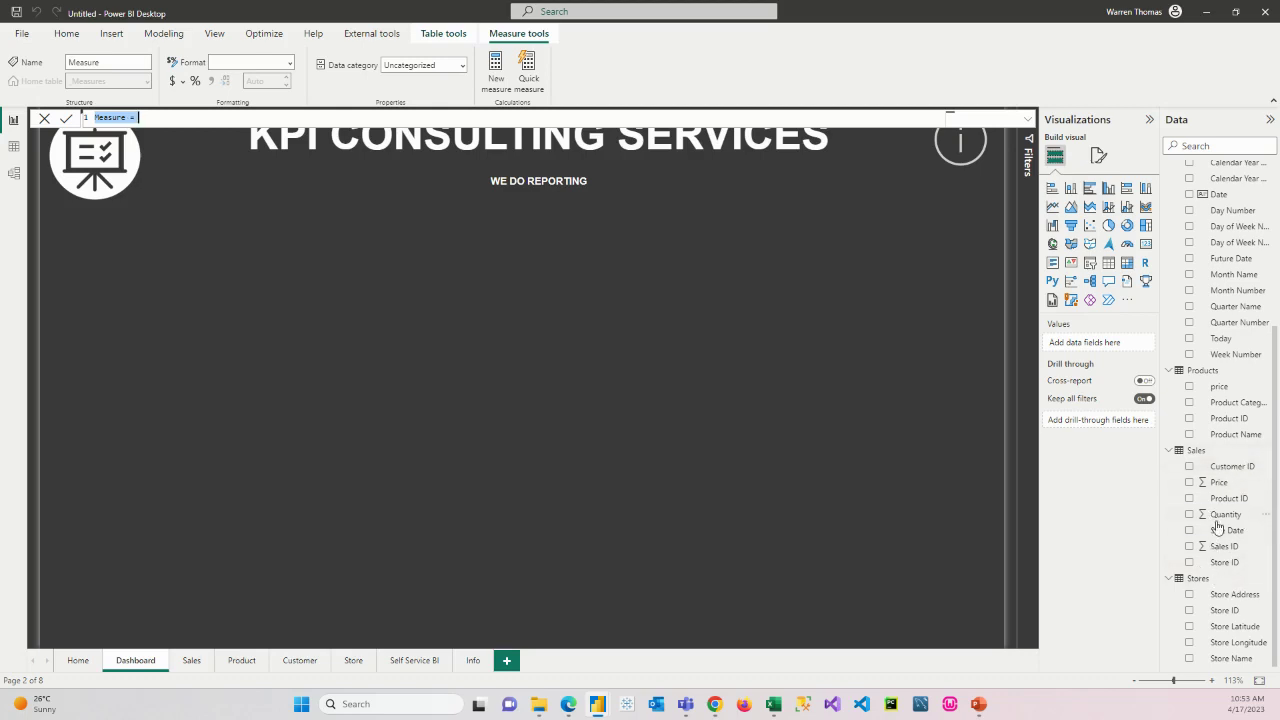
{"action": "scroll", "coordinate": [1220, 527], "scroll_direction": "up", "scroll_amount": 5}
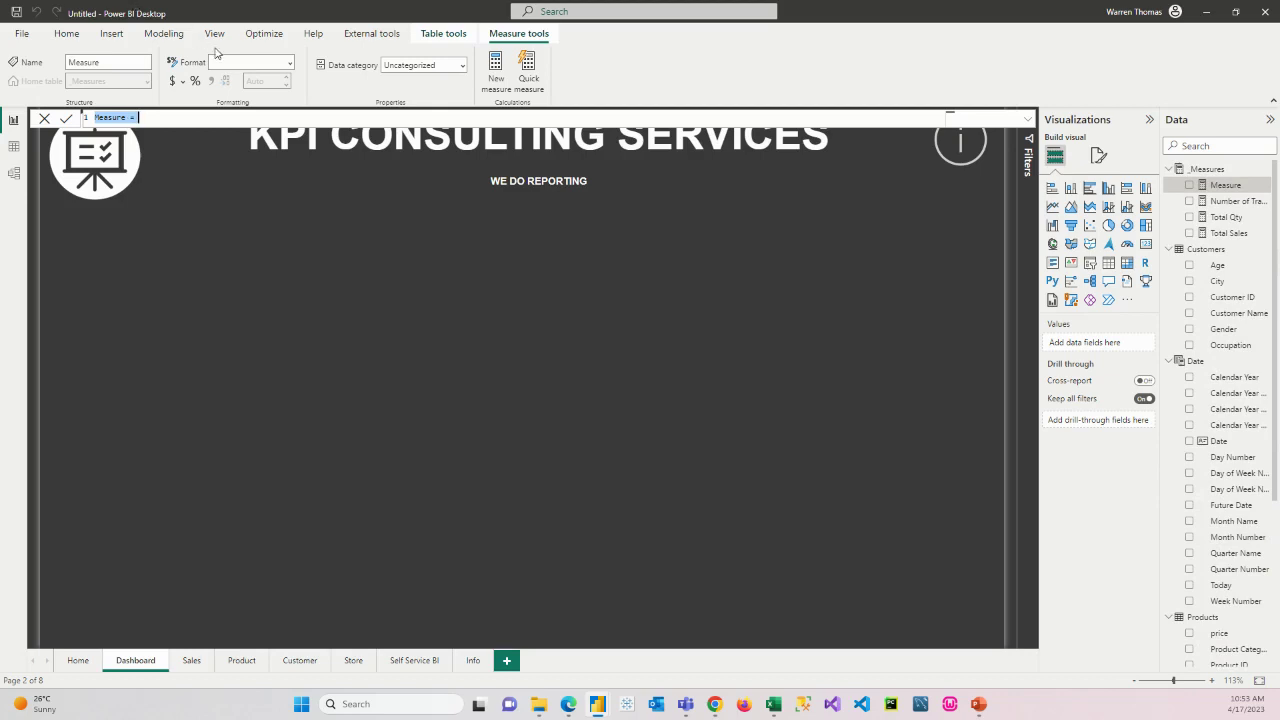
- Define the new measure as Distinct Number of Customers that Purchased = DISTINCTCOUNTNOBLANK(Sales[Customer ID])
{"action": "type", "text": "Distinct Number of Customers that "}
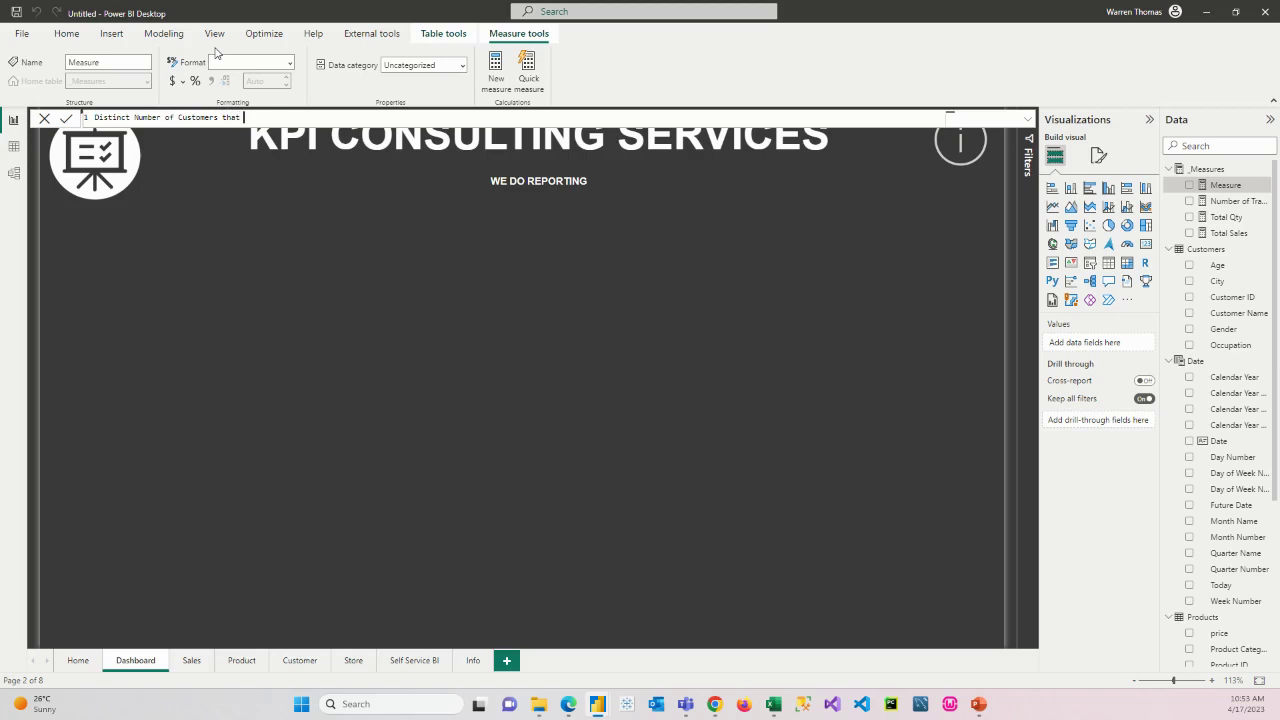
{"action": "type", "text": "Purchased ="}
{"action": "type", "text": "DIS"}
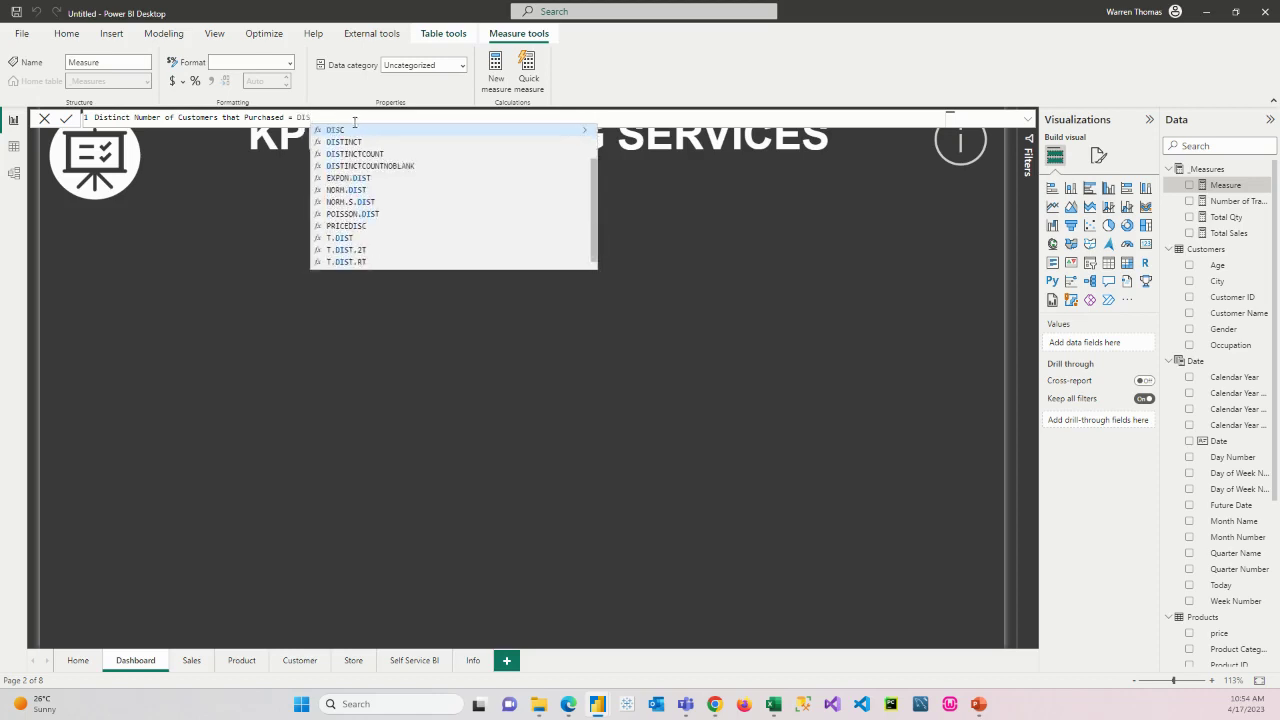
{"action": "left_click", "coordinate": [391, 167]}
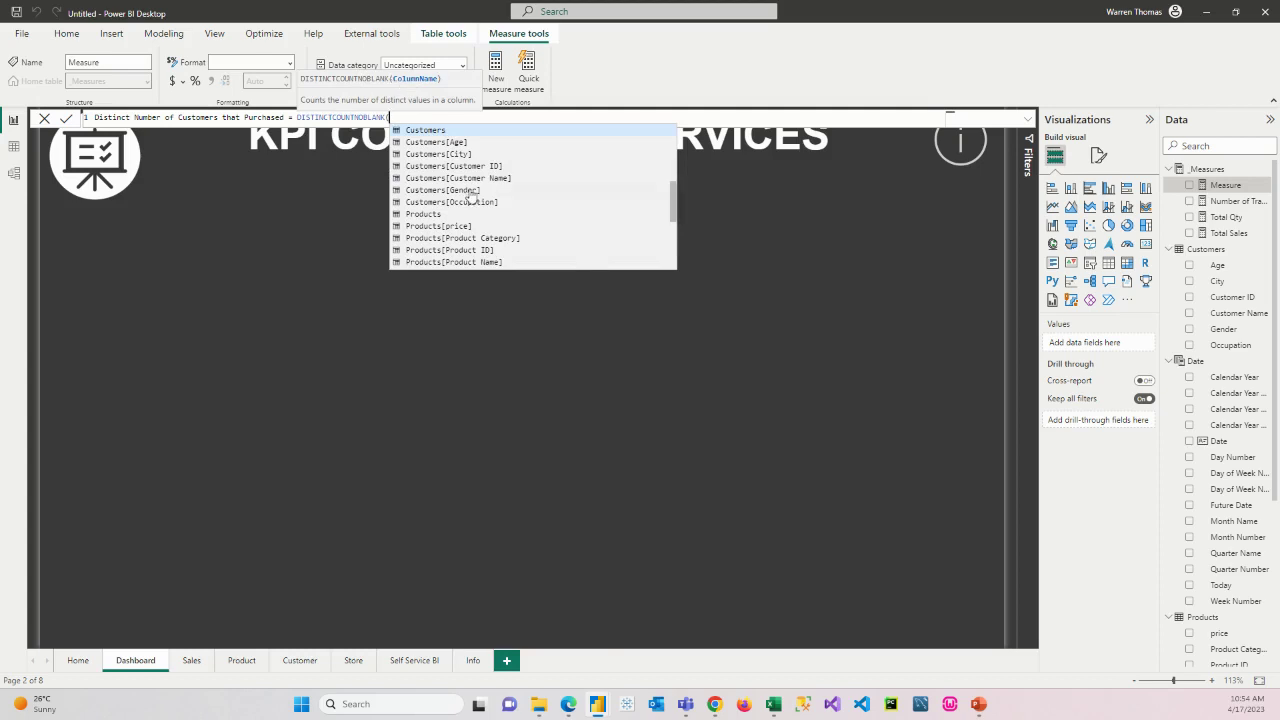
{"action": "scroll", "coordinate": [472, 194], "scroll_direction": "down", "scroll_amount": 10}
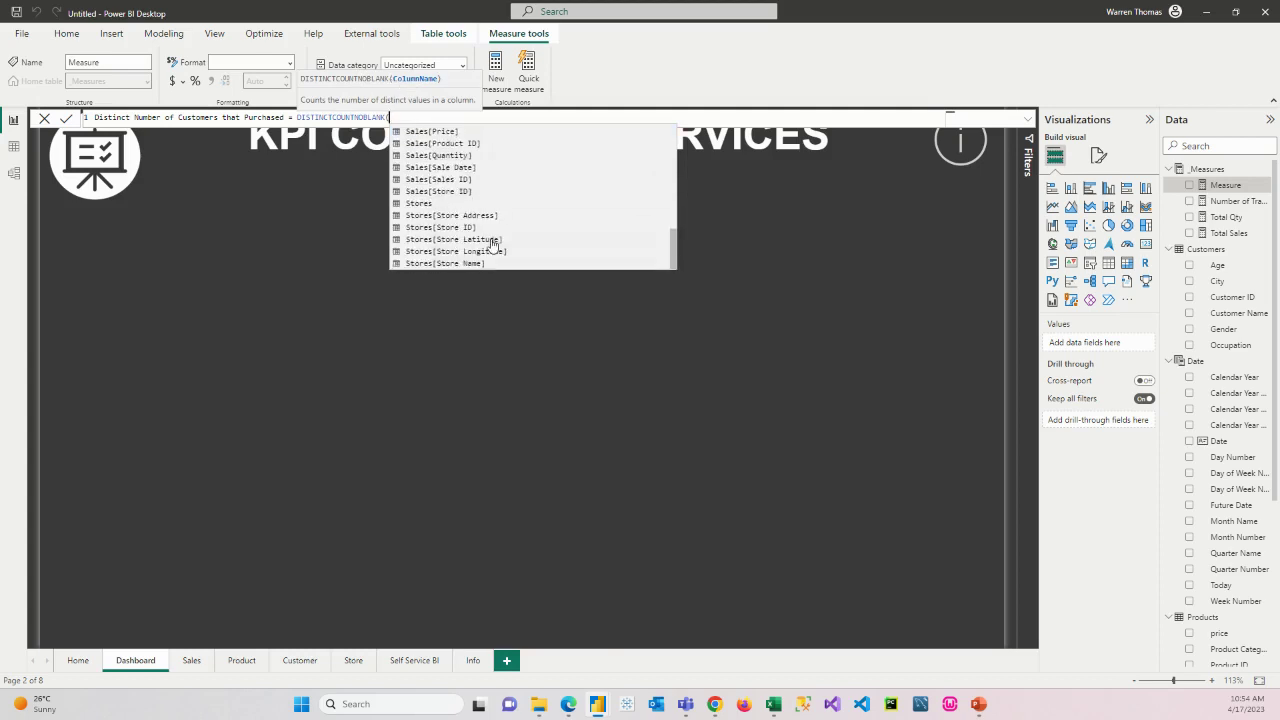
{"action": "scroll", "coordinate": [445, 191], "scroll_direction": "up", "scroll_amount": 1}
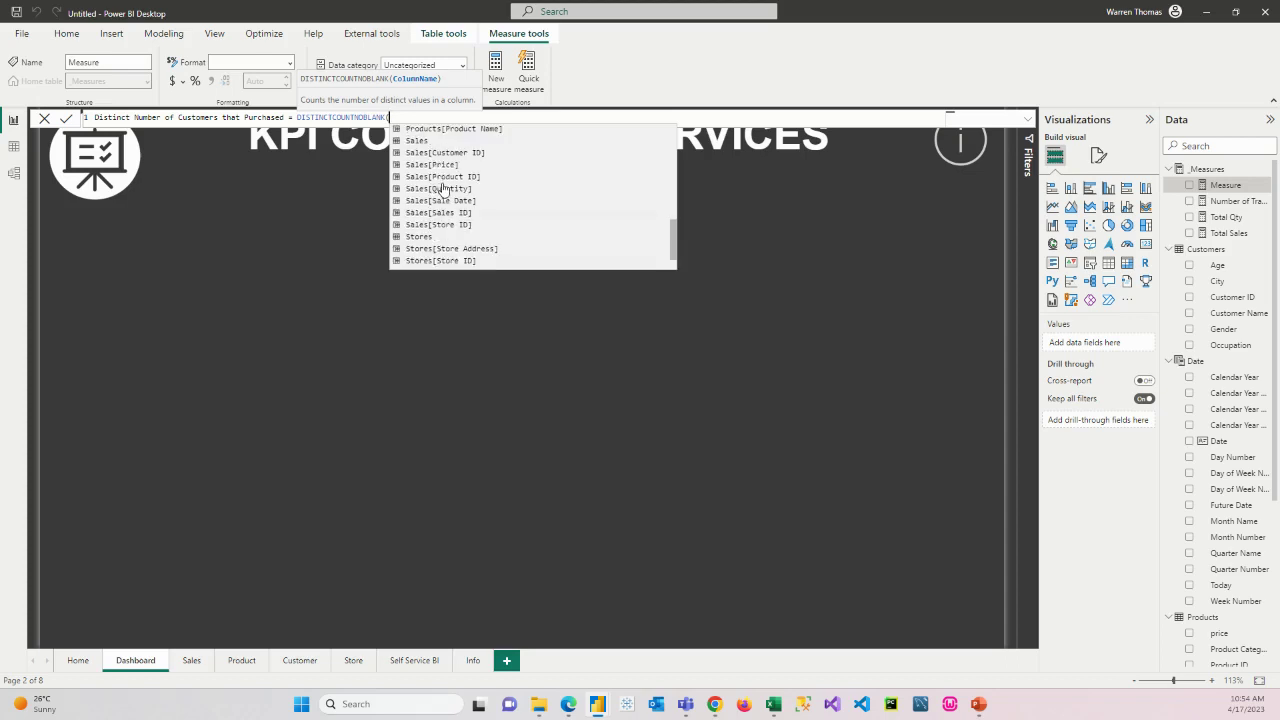
{"action": "left_click", "coordinate": [452, 153]}
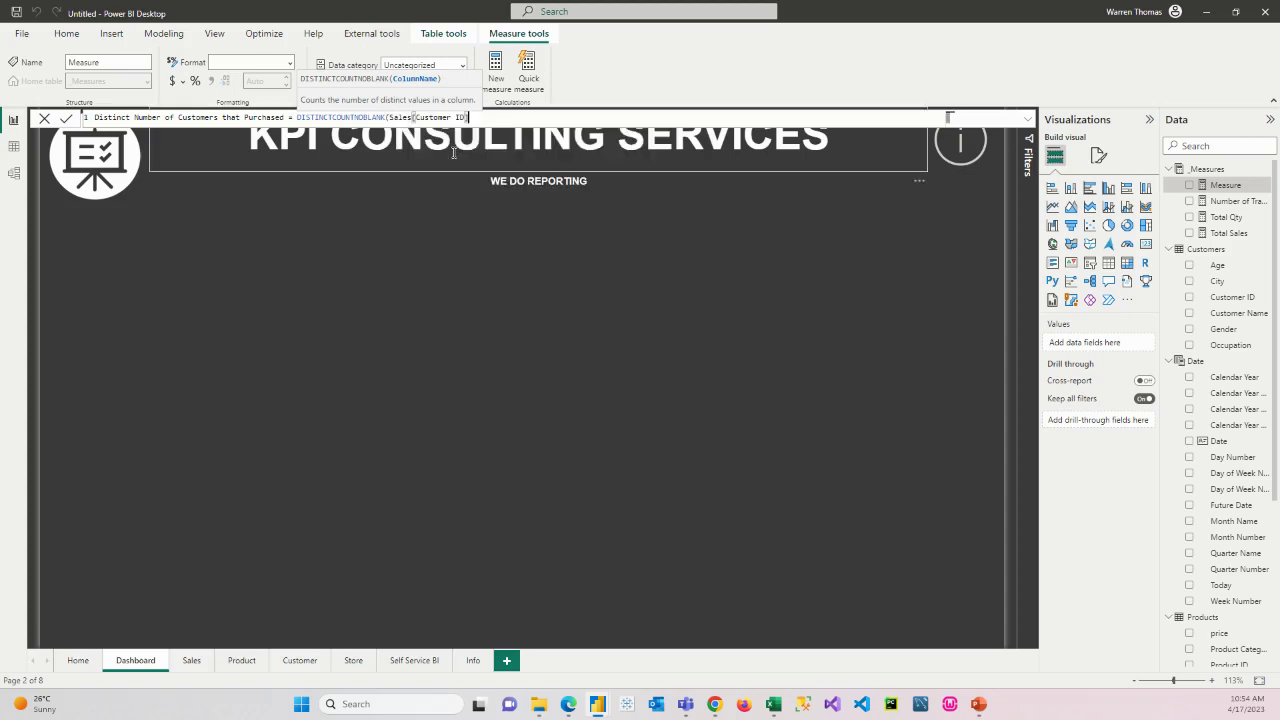
{"action": "type", "text": ")"}
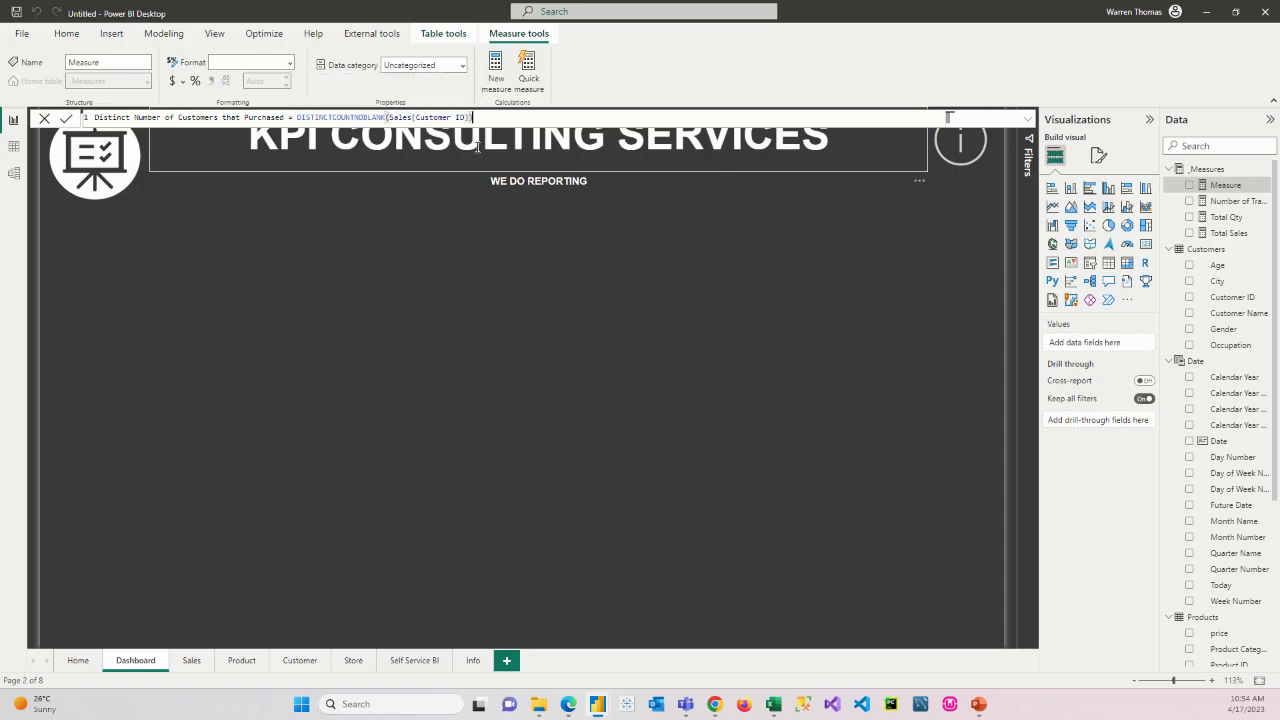
{"action": "key", "text": "Return"}
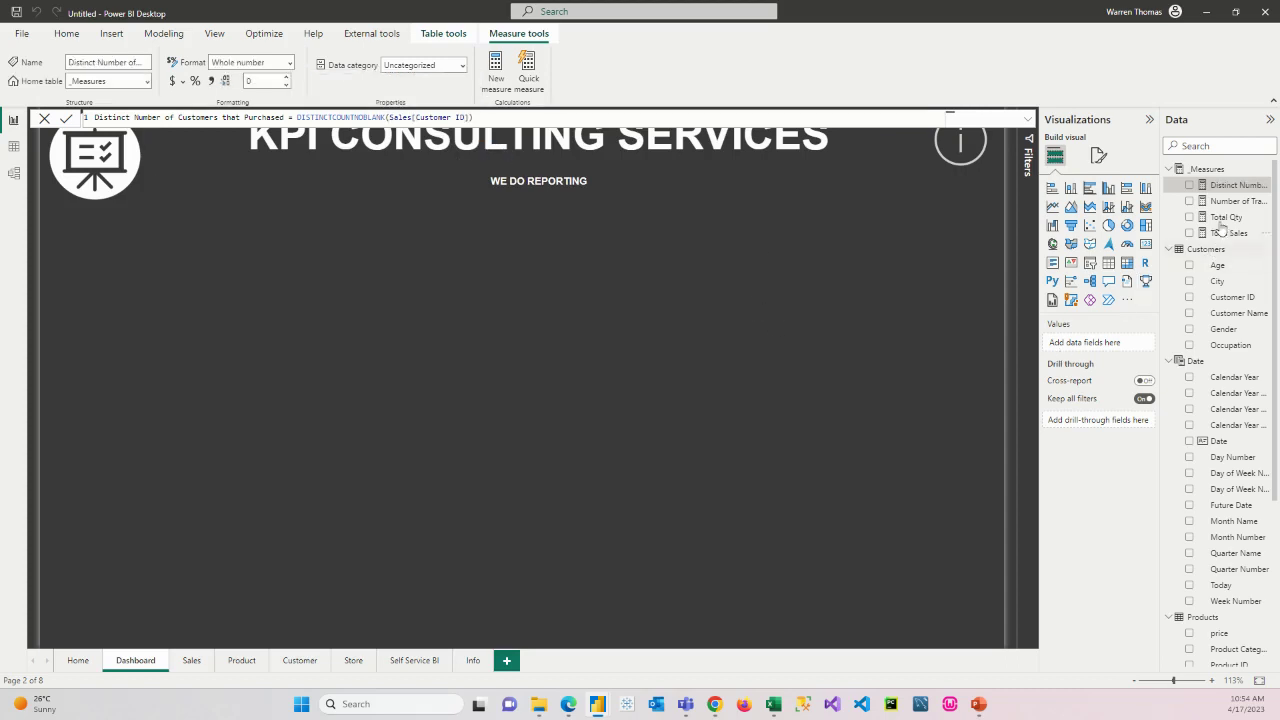
- Place the Distinct Number of Customers that Purchased measure on the Dashboard page as a column chart
{"action": "left_click_drag", "start_coordinate": [1230, 188], "coordinate": [508, 319]}
{"action": "mouse_move", "coordinate": [520, 375]}
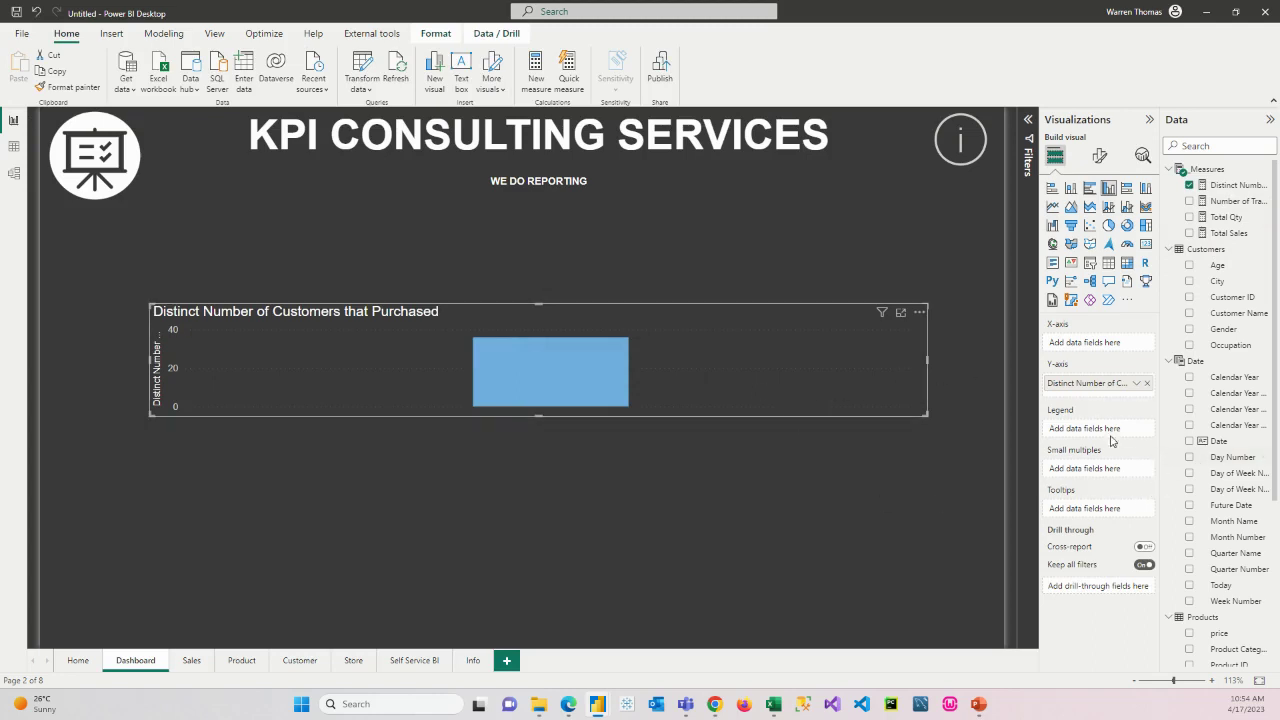
- Add a new measure to the _Measures table, defined as Count of Customer Master = DISTINCTCOUNTNOBLANK(Customers[Customer ID])
{"action": "right_click", "coordinate": [1212, 172]}
{"action": "key", "text": "Escape"}
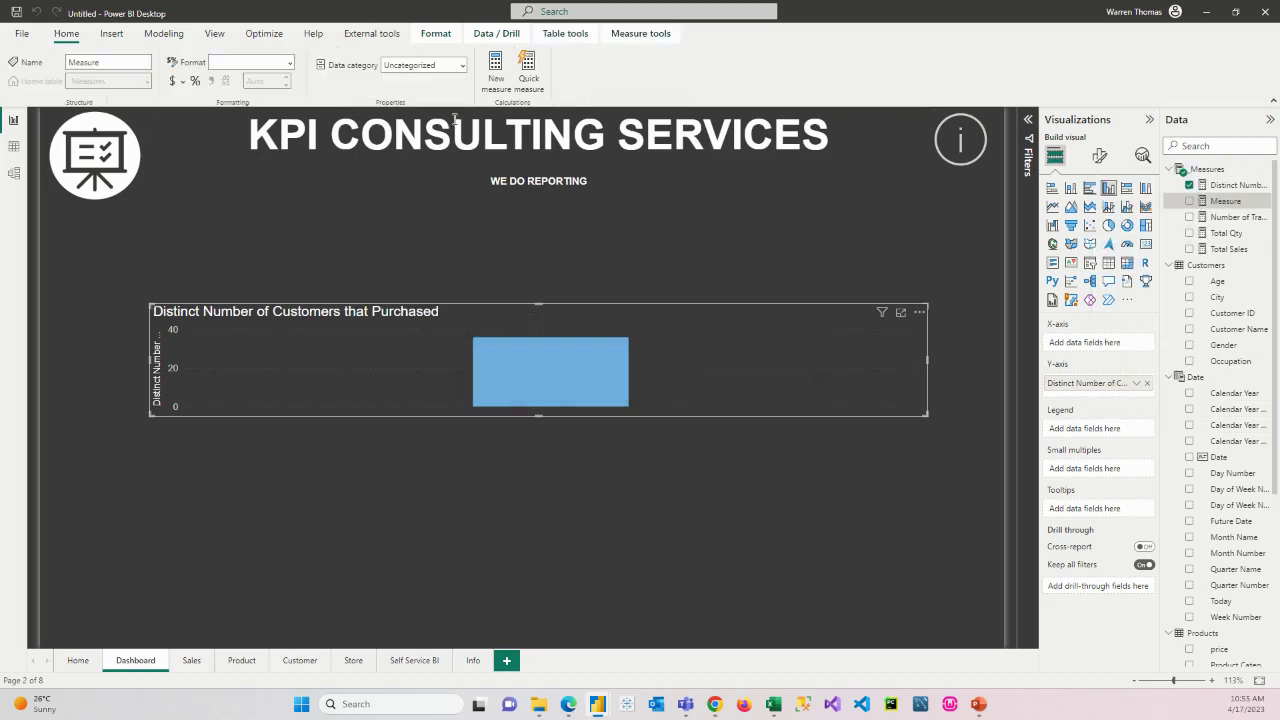
{"action": "type", "text": "Co"}
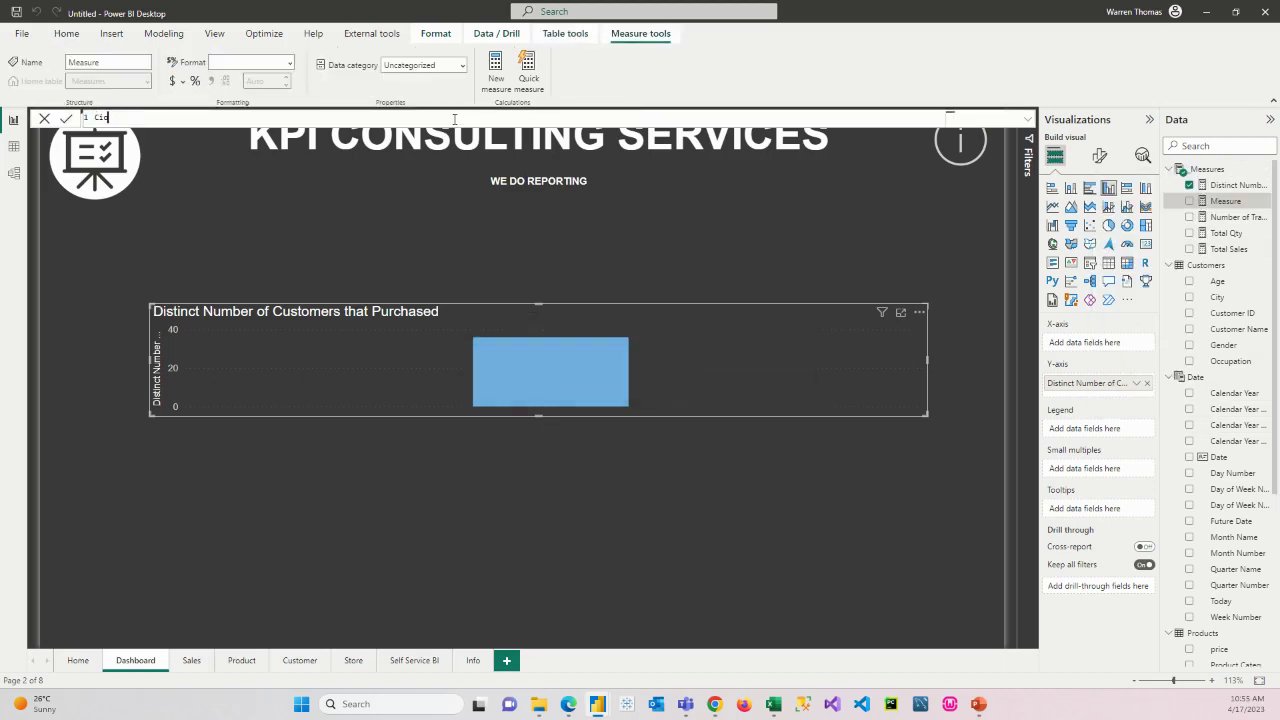
{"action": "type", "text": "unt of Customer Master = dis"}
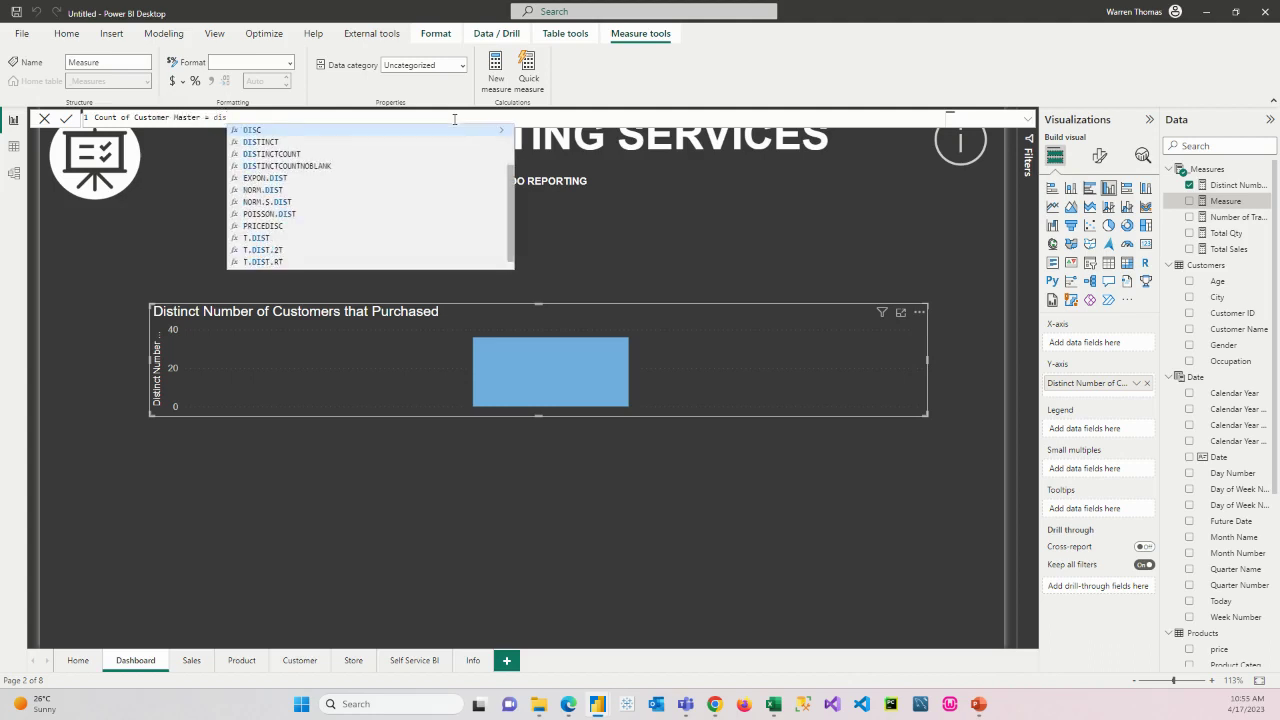
{"action": "double_click", "coordinate": [322, 166]}
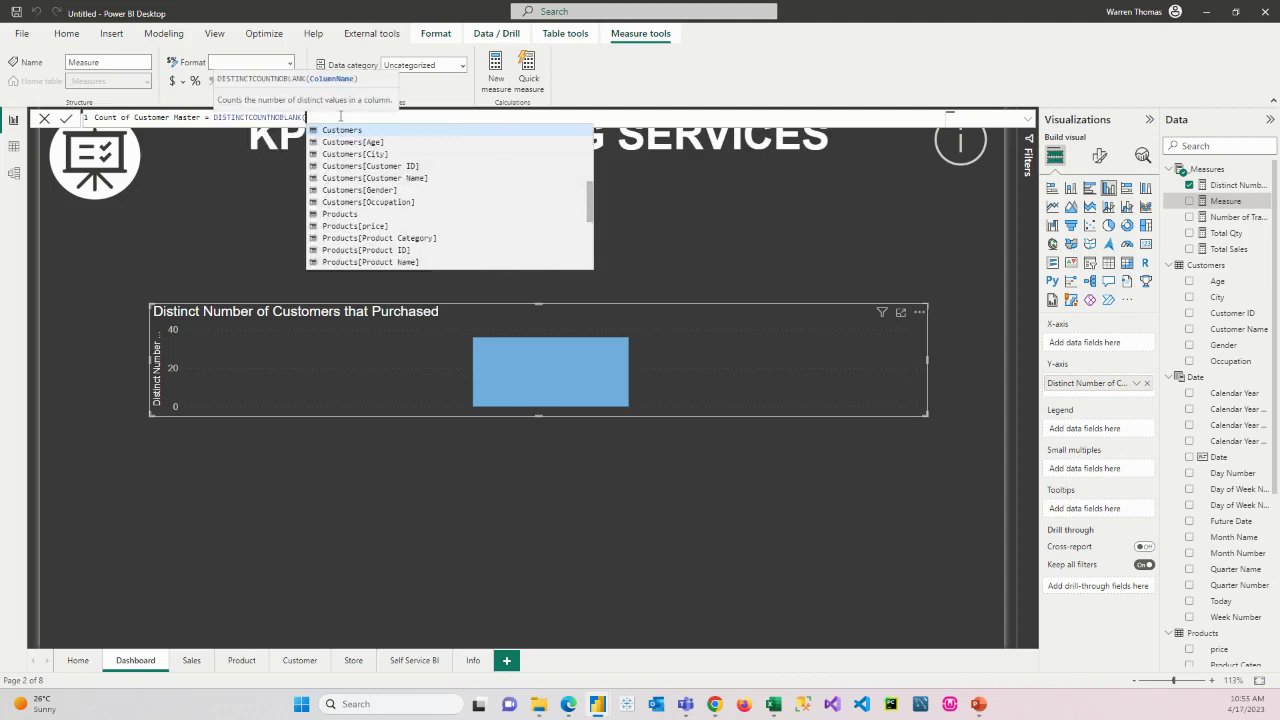
{"action": "double_click", "coordinate": [366, 166]}
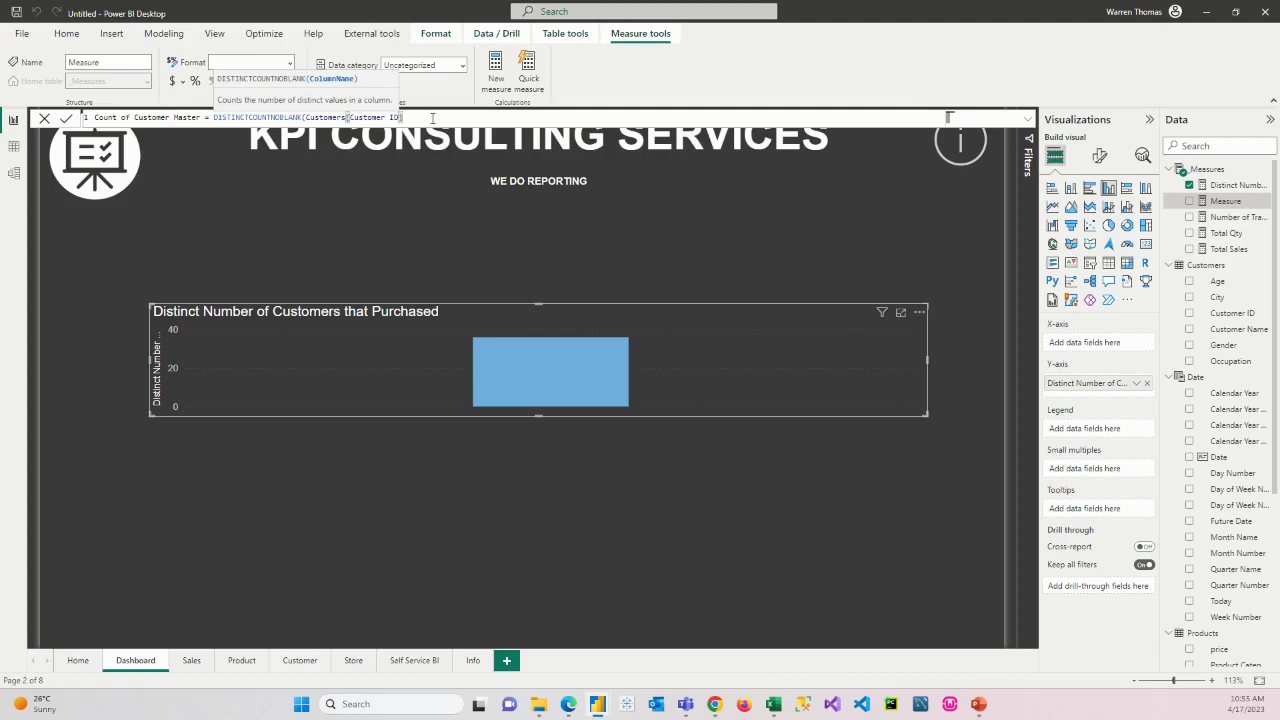
{"action": "type", "text": ")"}
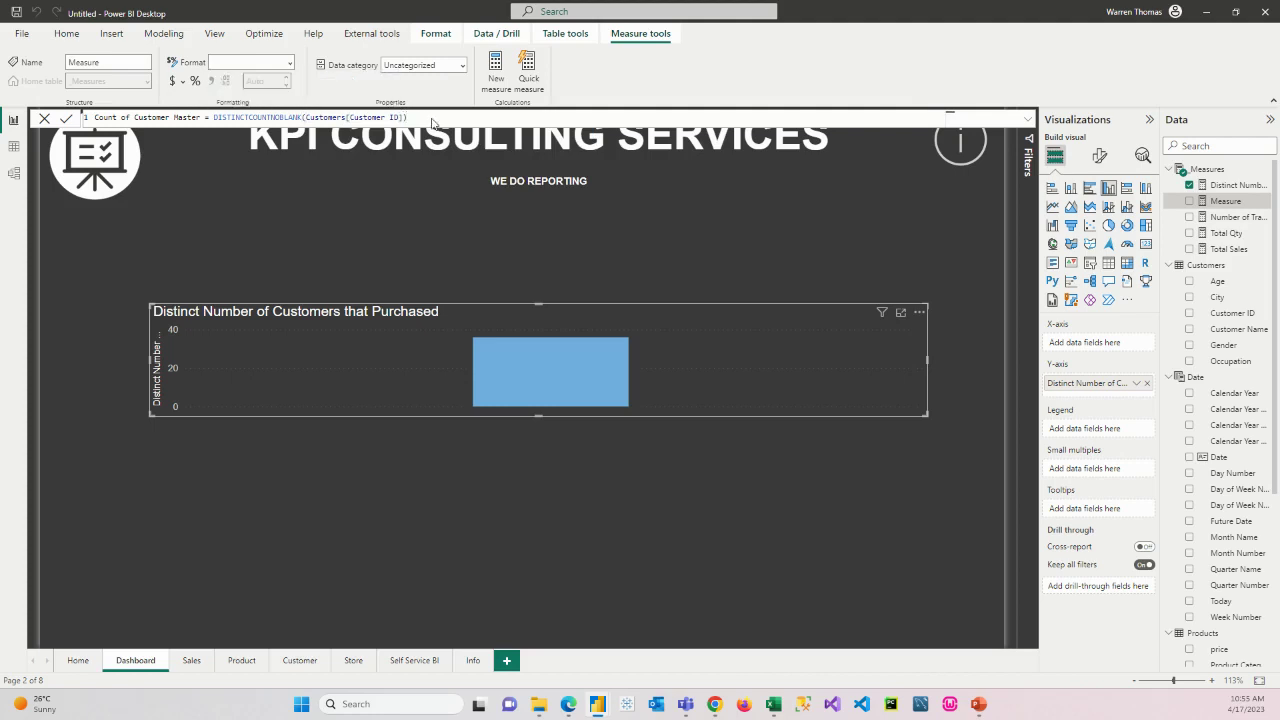
{"action": "key", "text": "Return"}
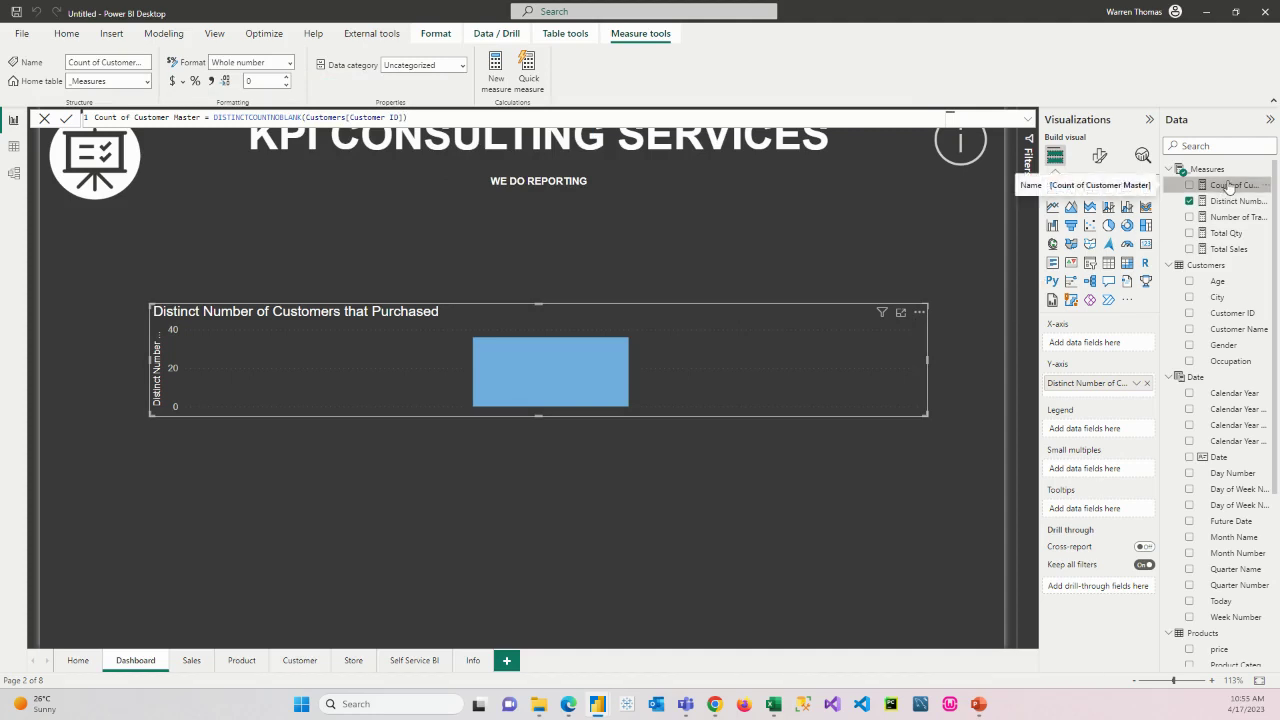
- Compare Count of Customer Master with Distinct Number of Customers that Purchased in the column chart, and delete the chart
{"action": "left_click_drag", "start_coordinate": [1230, 187], "coordinate": [726, 374]}
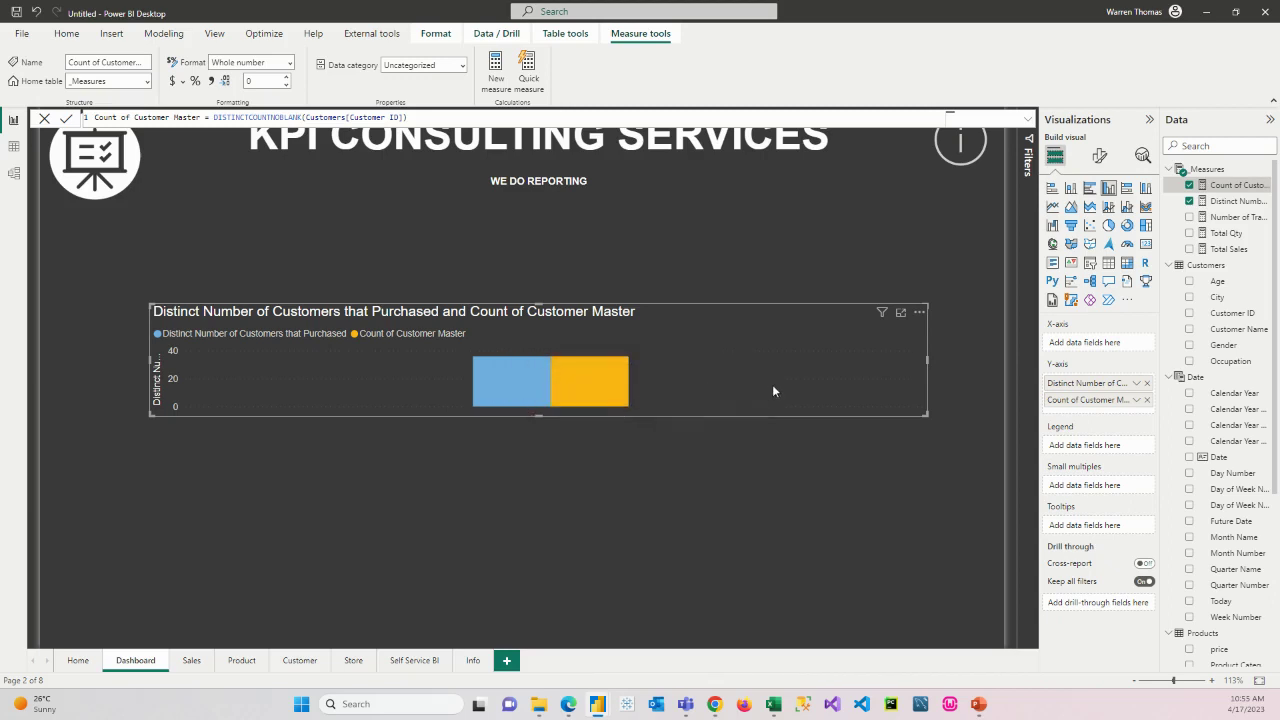
{"action": "key", "text": "Delete"}
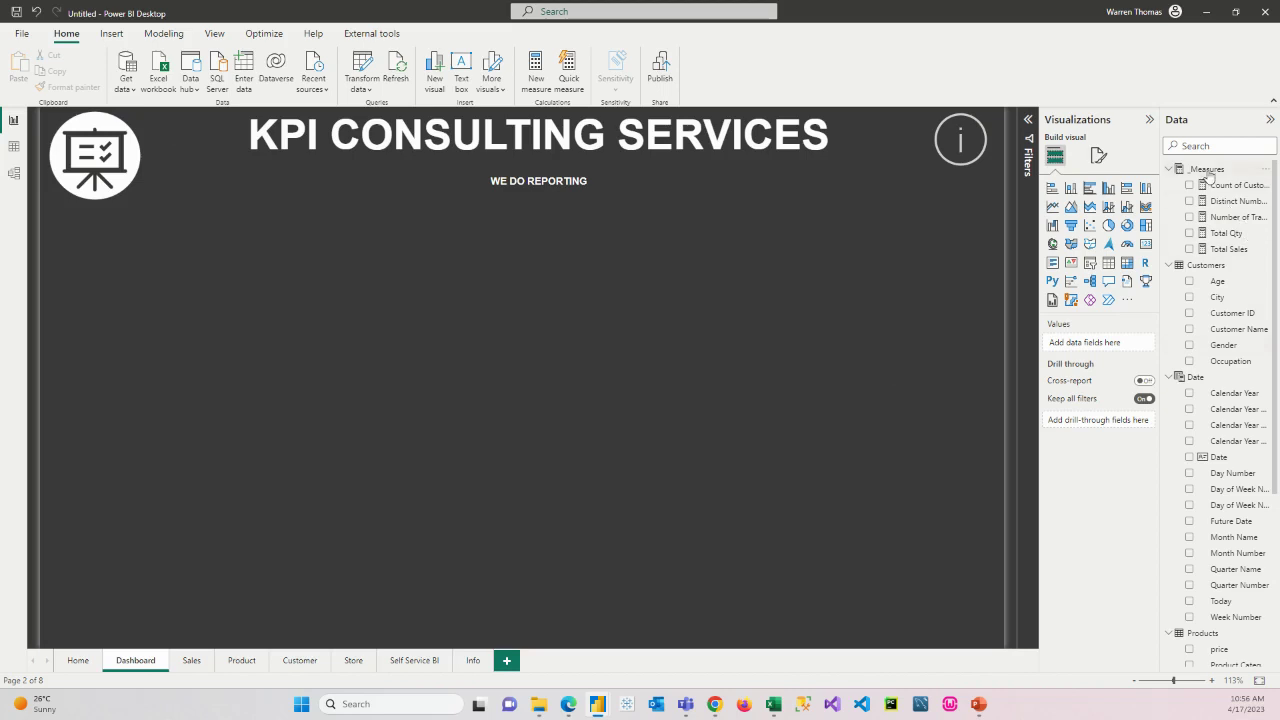
- Review the Total Sales formula and begin a new _Measures measure, Average Sales Amount (calc), using AVERAGEX over the Sales table
{"action": "left_click", "coordinate": [1232, 249]}
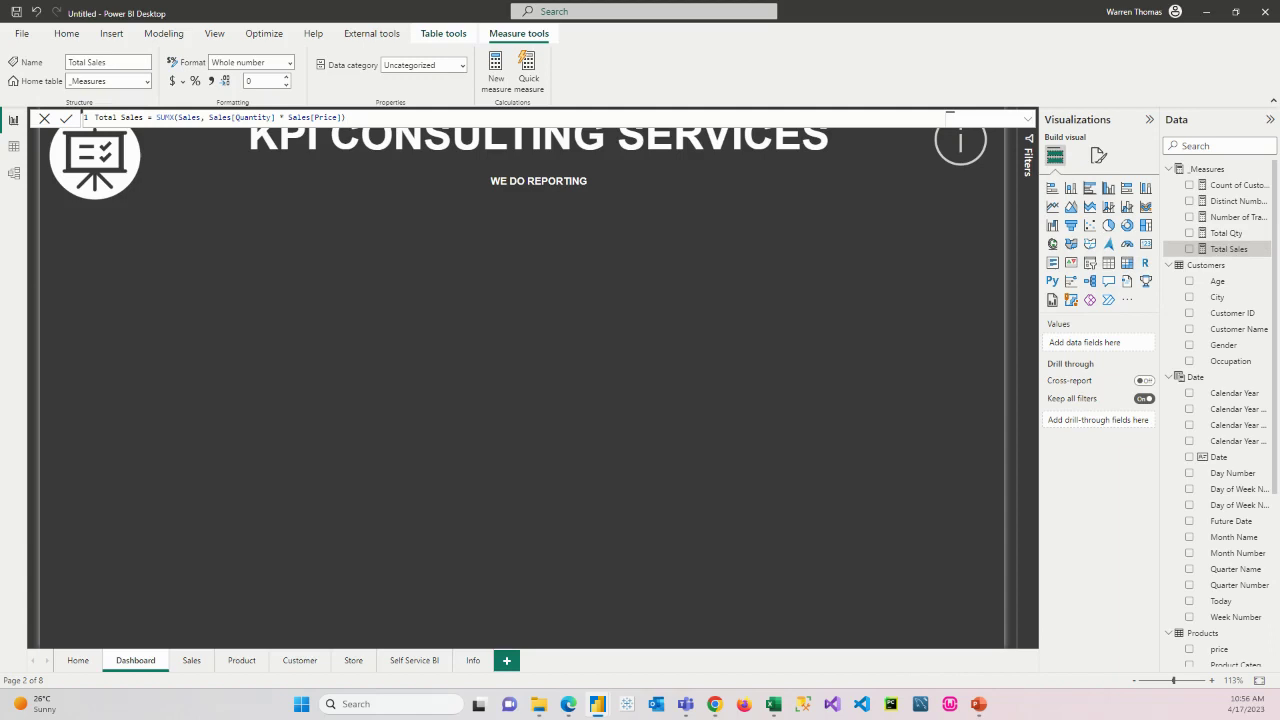
{"action": "right_click", "coordinate": [1212, 170]}
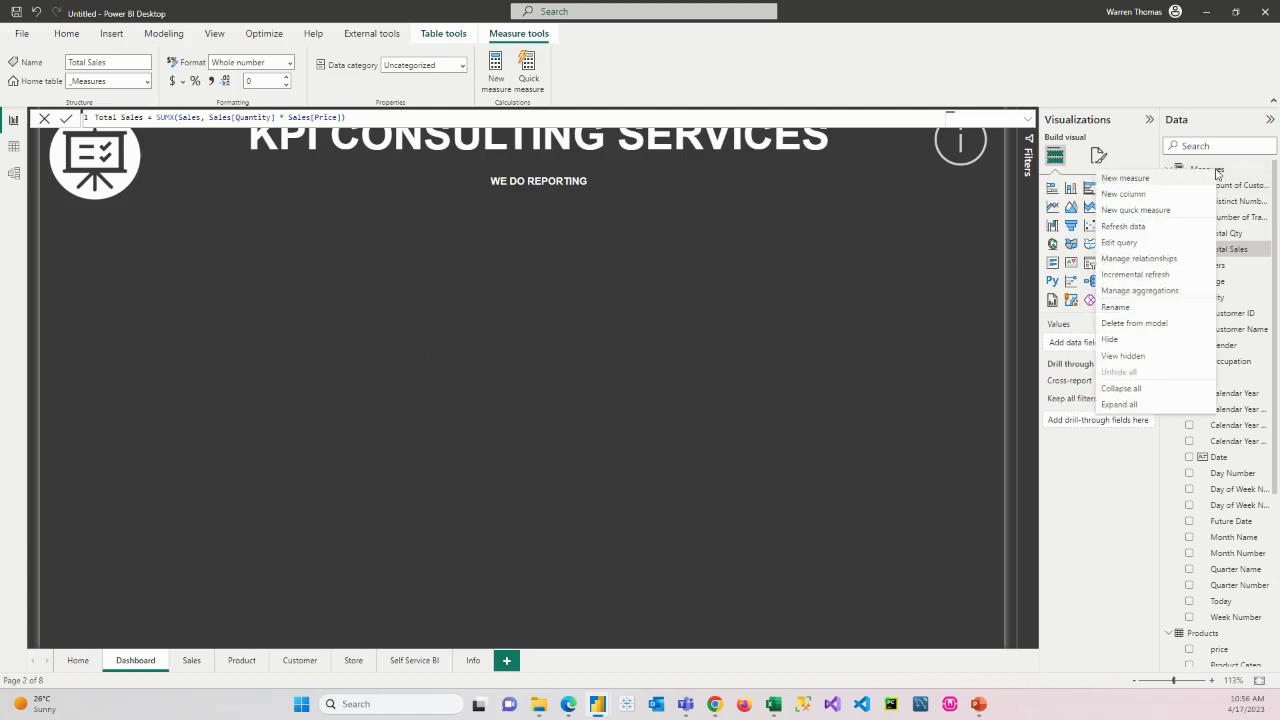
{"action": "left_click", "coordinate": [1126, 179]}
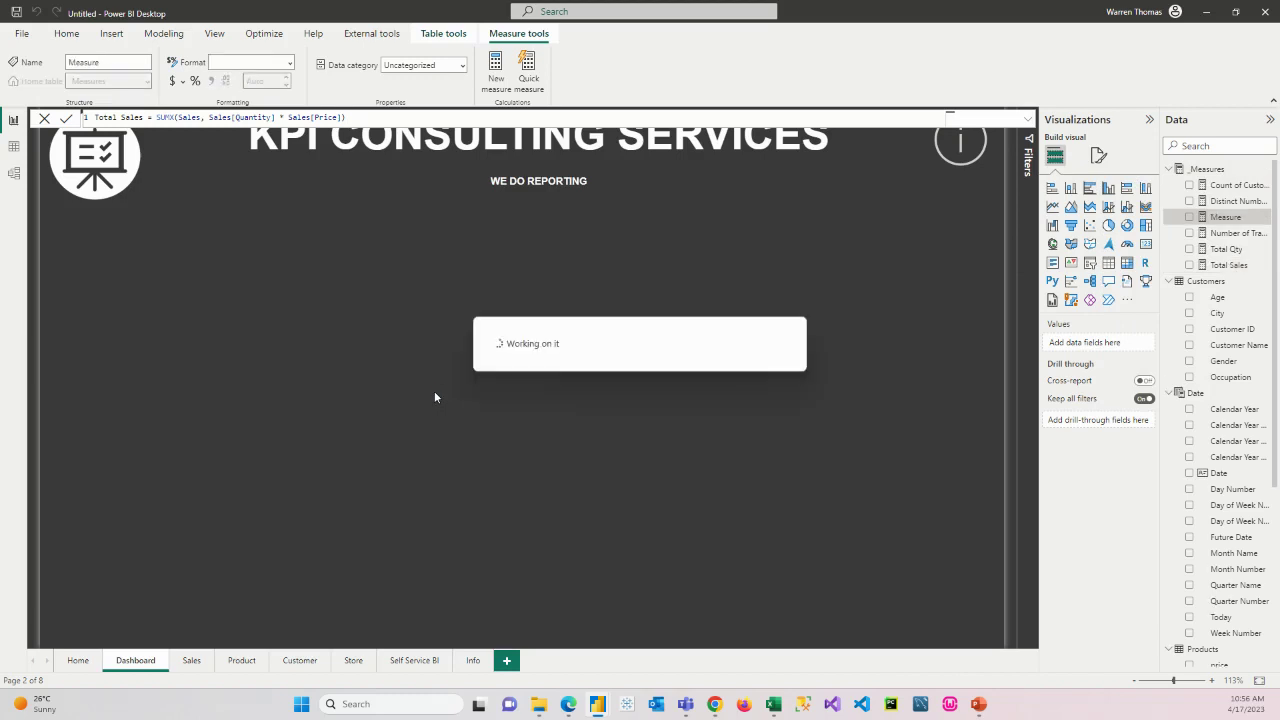
{"action": "type", "text": "A"}
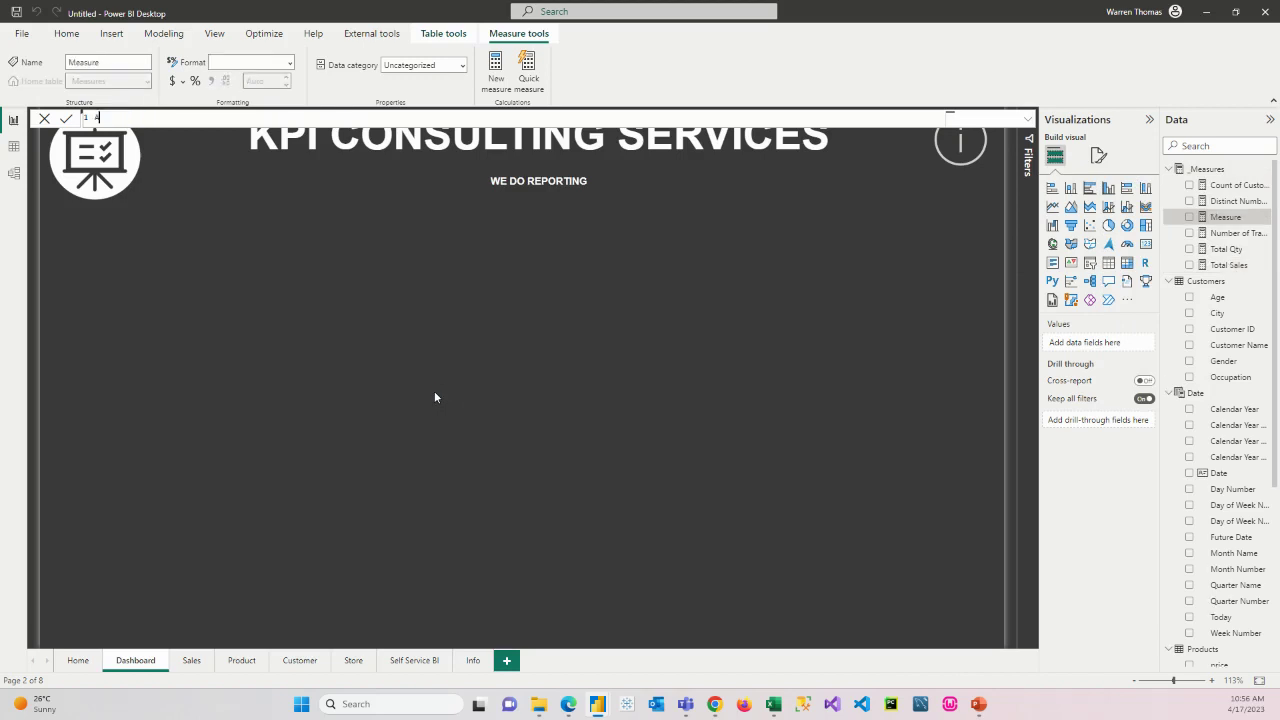
{"action": "type", "text": "verage Sales Amount (calc) = AV"}
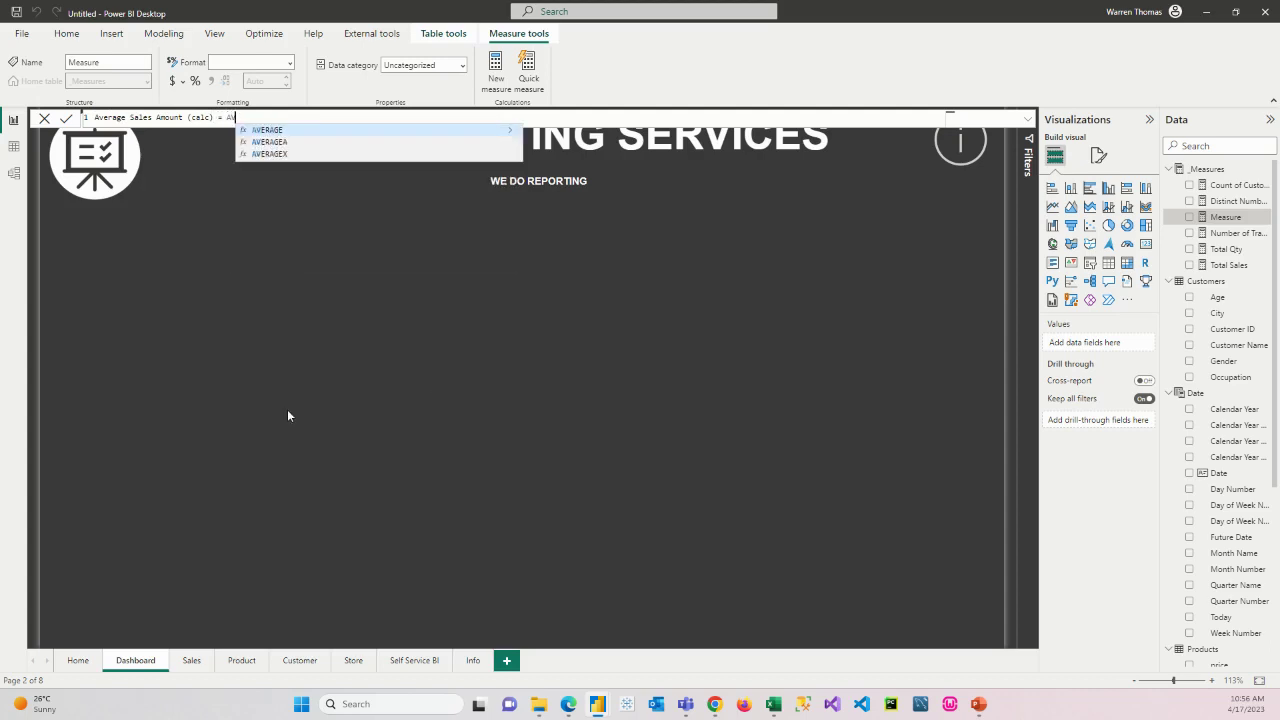
{"action": "left_click", "coordinate": [270, 154]}
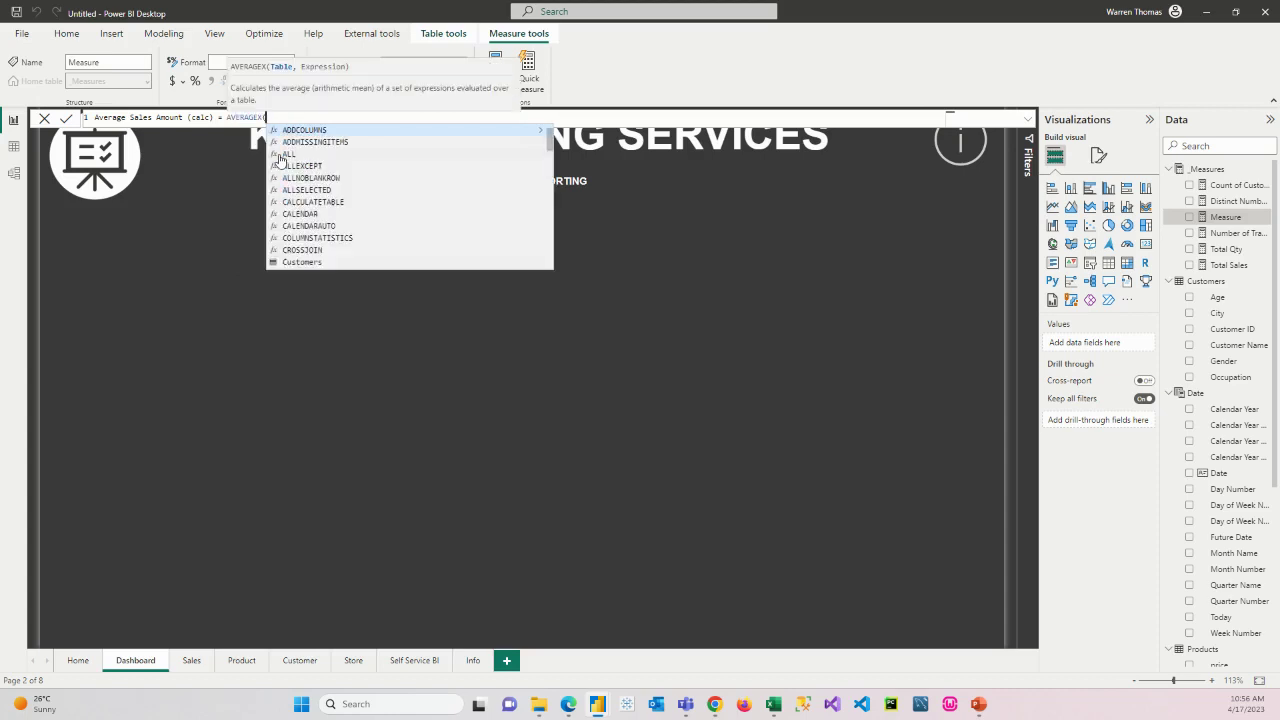
{"action": "scroll", "coordinate": [337, 210], "scroll_direction": "down", "scroll_amount": 8}
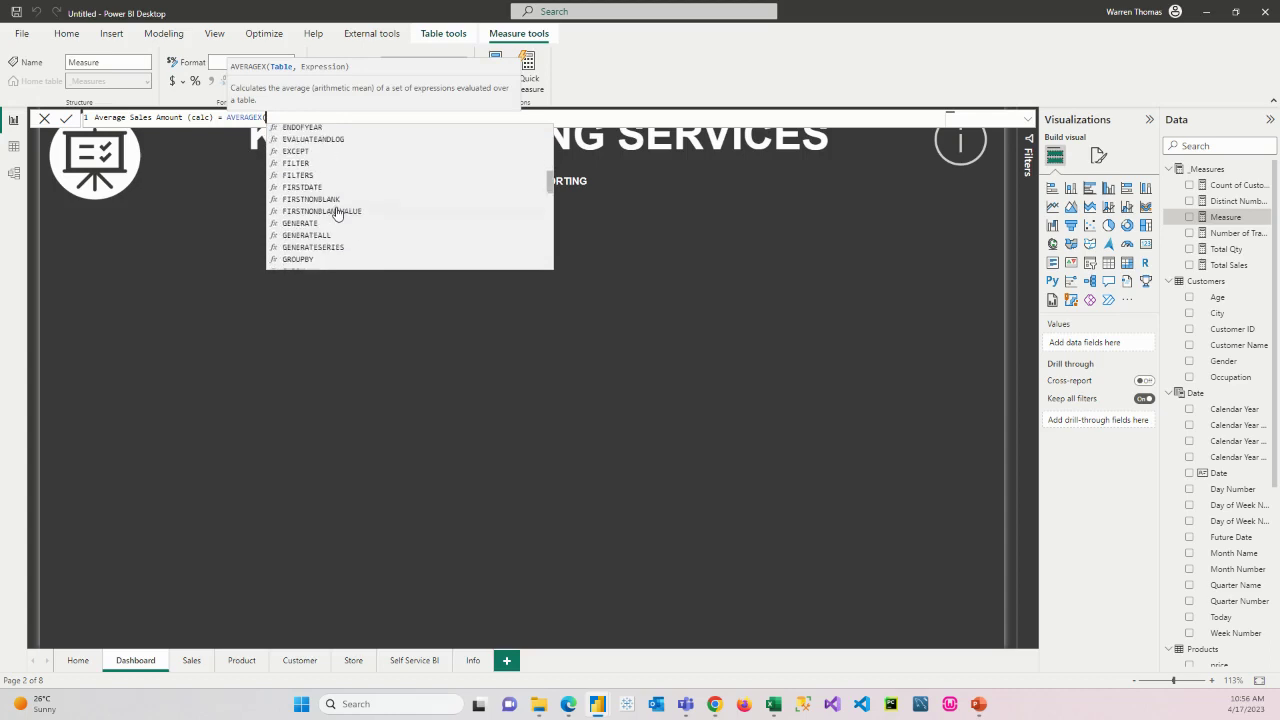
{"action": "scroll", "coordinate": [337, 212], "scroll_direction": "down", "scroll_amount": 10}
{"action": "scroll", "coordinate": [335, 210], "scroll_direction": "down", "scroll_amount": 2}
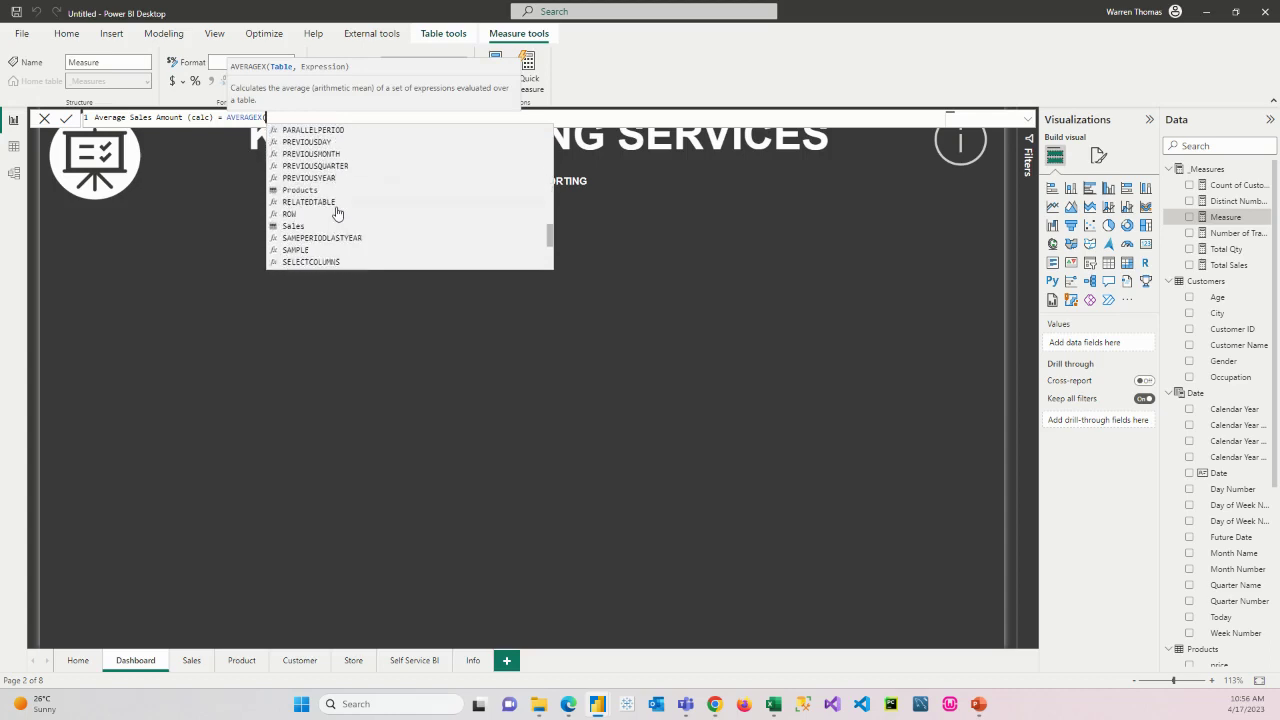
{"action": "left_click", "coordinate": [303, 234]}
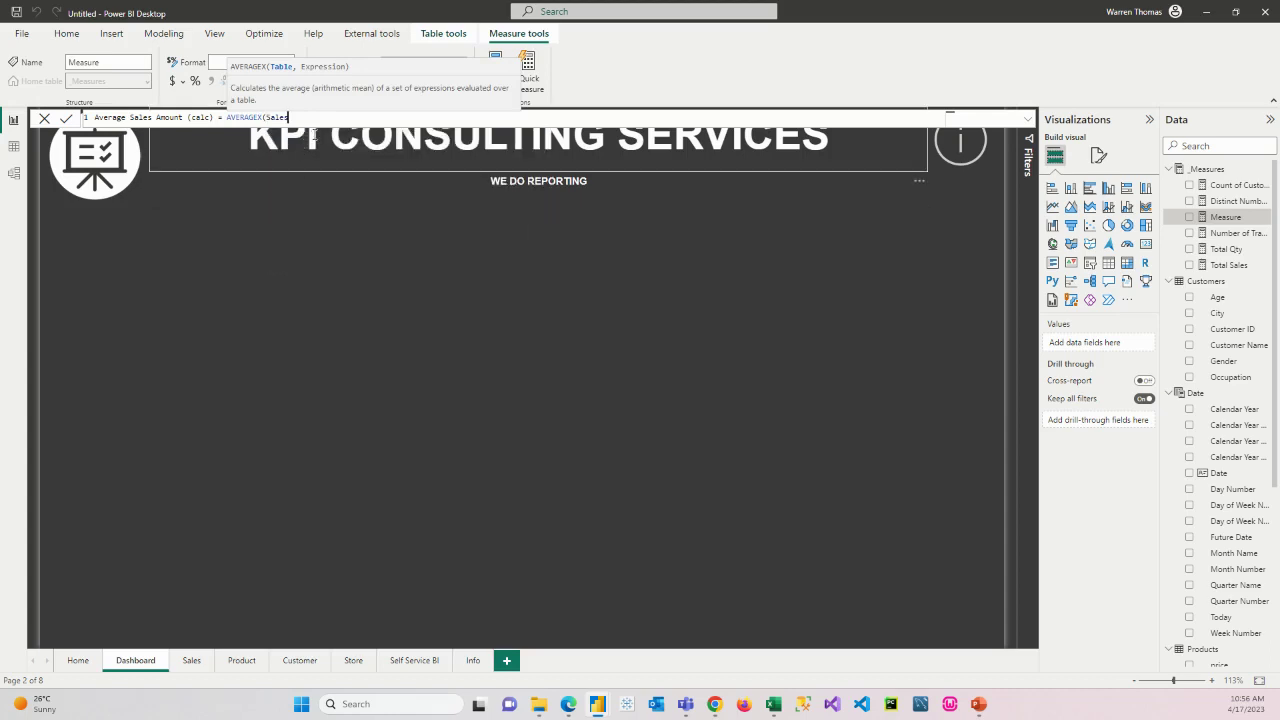
{"action": "type", "text": ","}
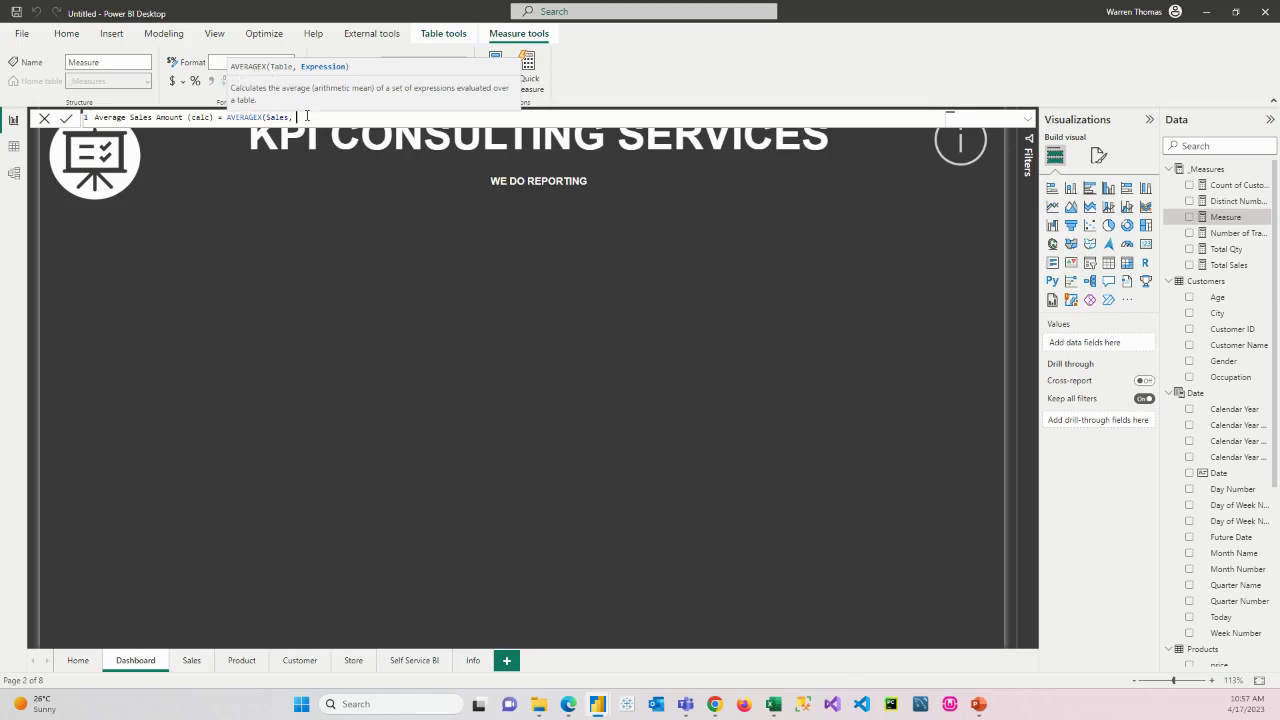
- Complete the AVERAGEX formula with the expression Sales[Quantity] * Sales[Price] and commit the measure
{"action": "type", "text": "Sales"}
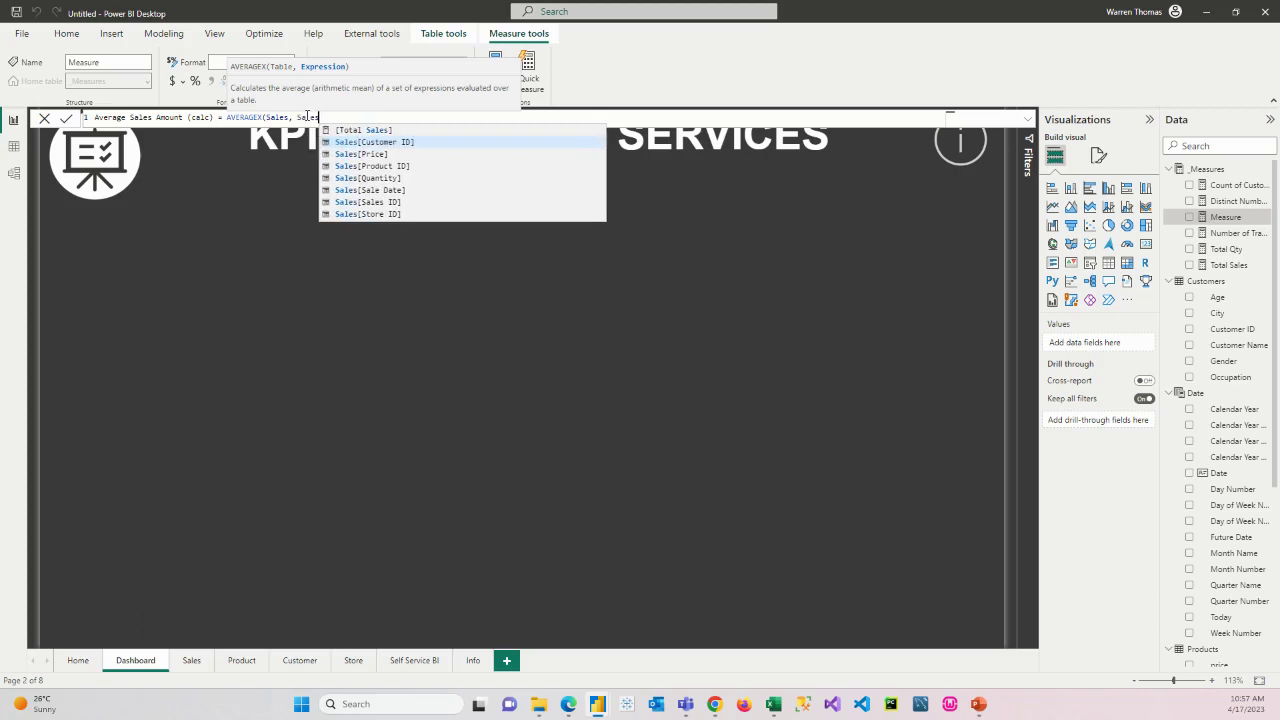
{"action": "left_click", "coordinate": [373, 177]}
{"action": "type", "text": "* "}
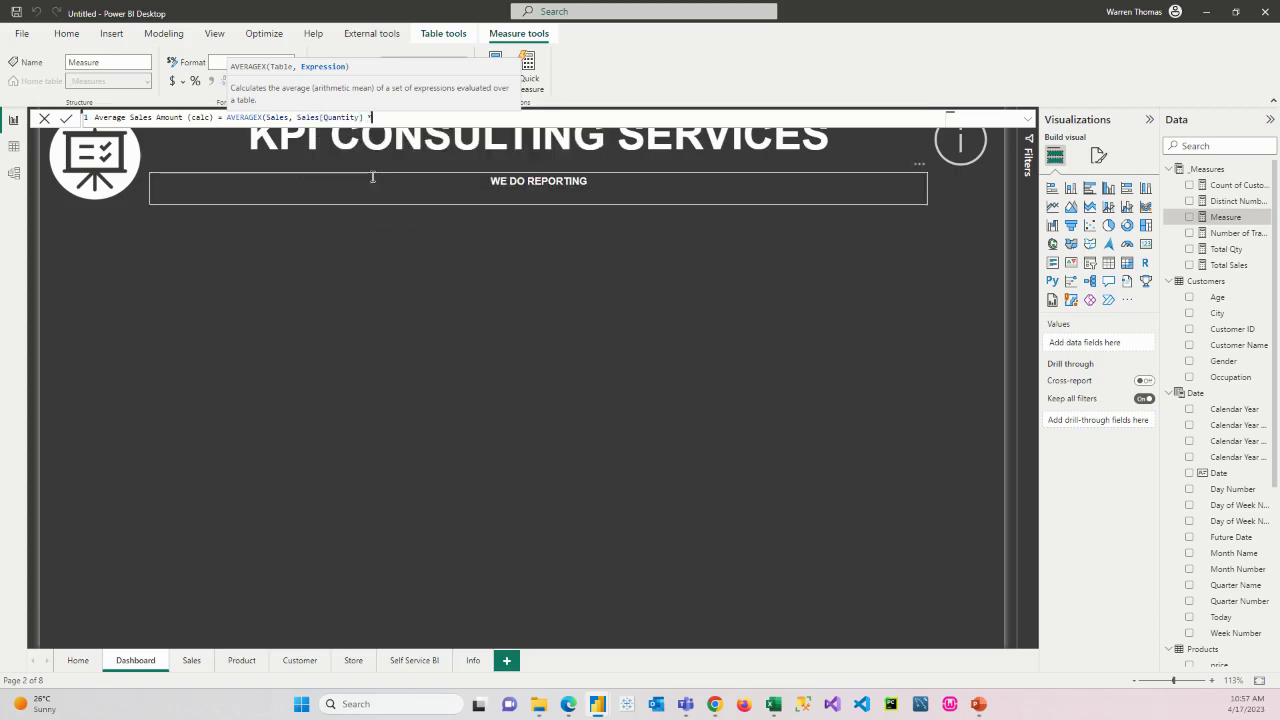
{"action": "type", "text": "sales"}
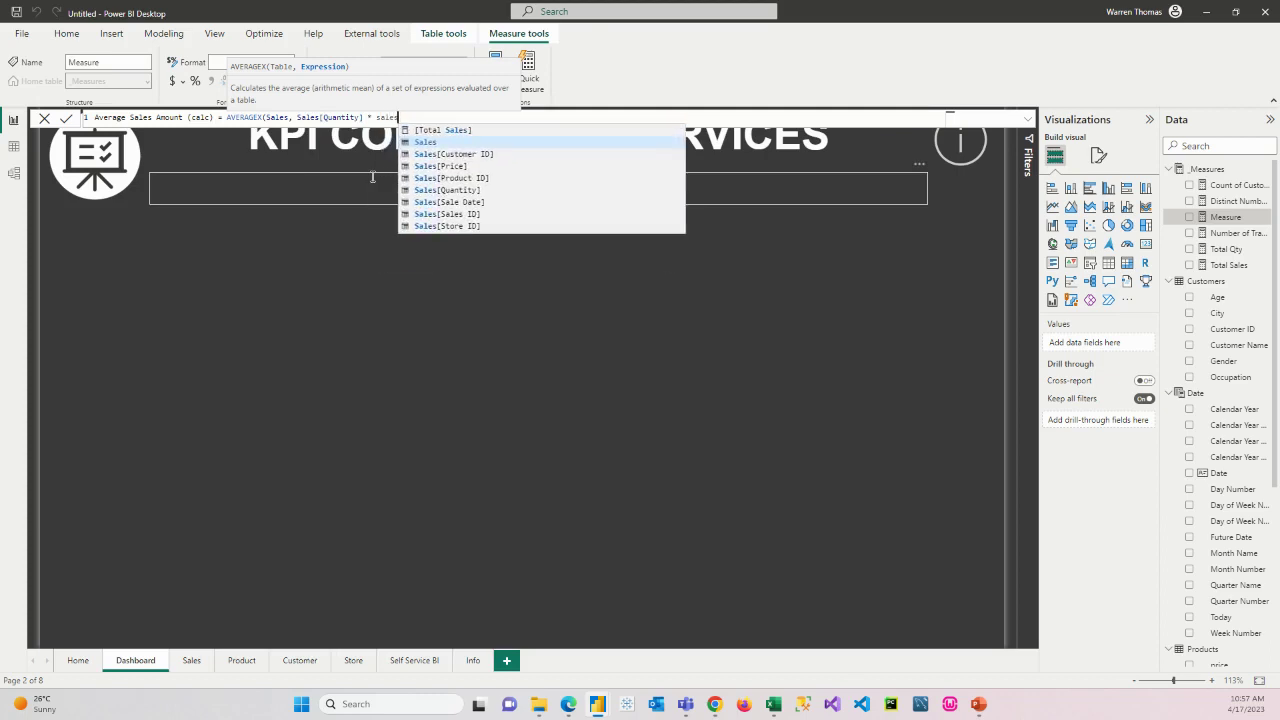
{"action": "left_click", "coordinate": [458, 166]}
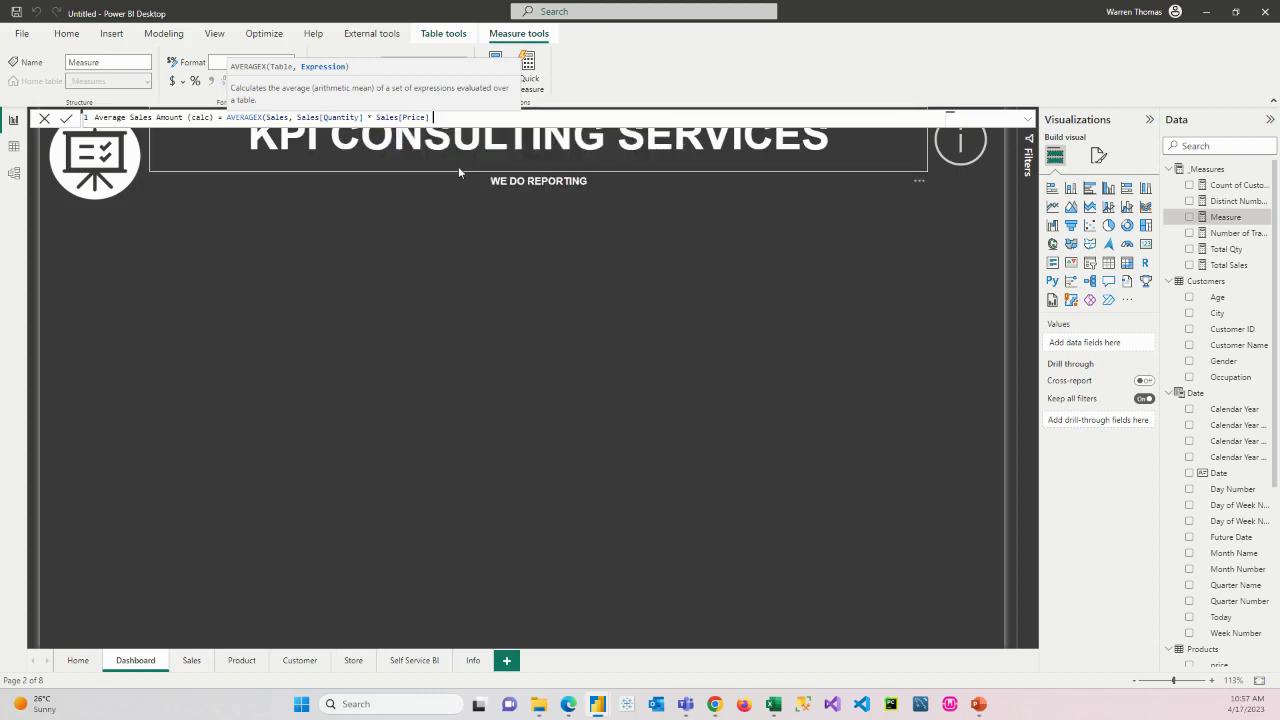
{"action": "type", "text": ")"}
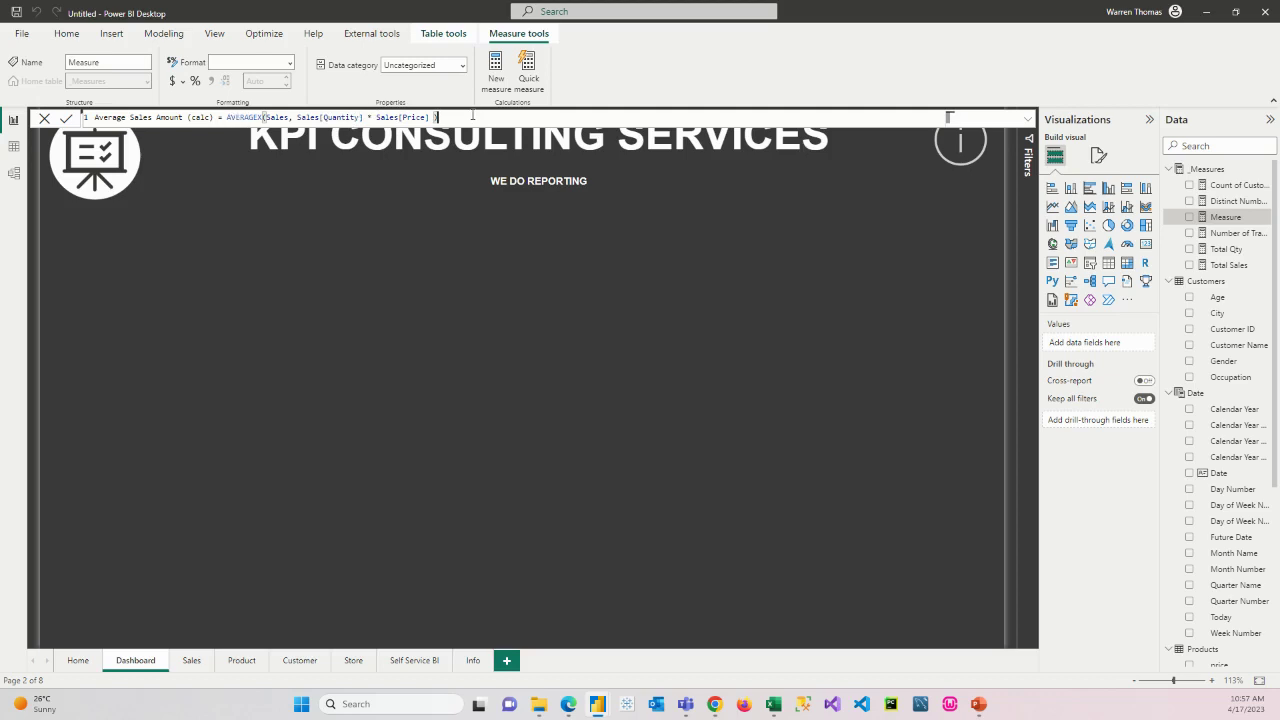
{"action": "key", "text": "Return"}
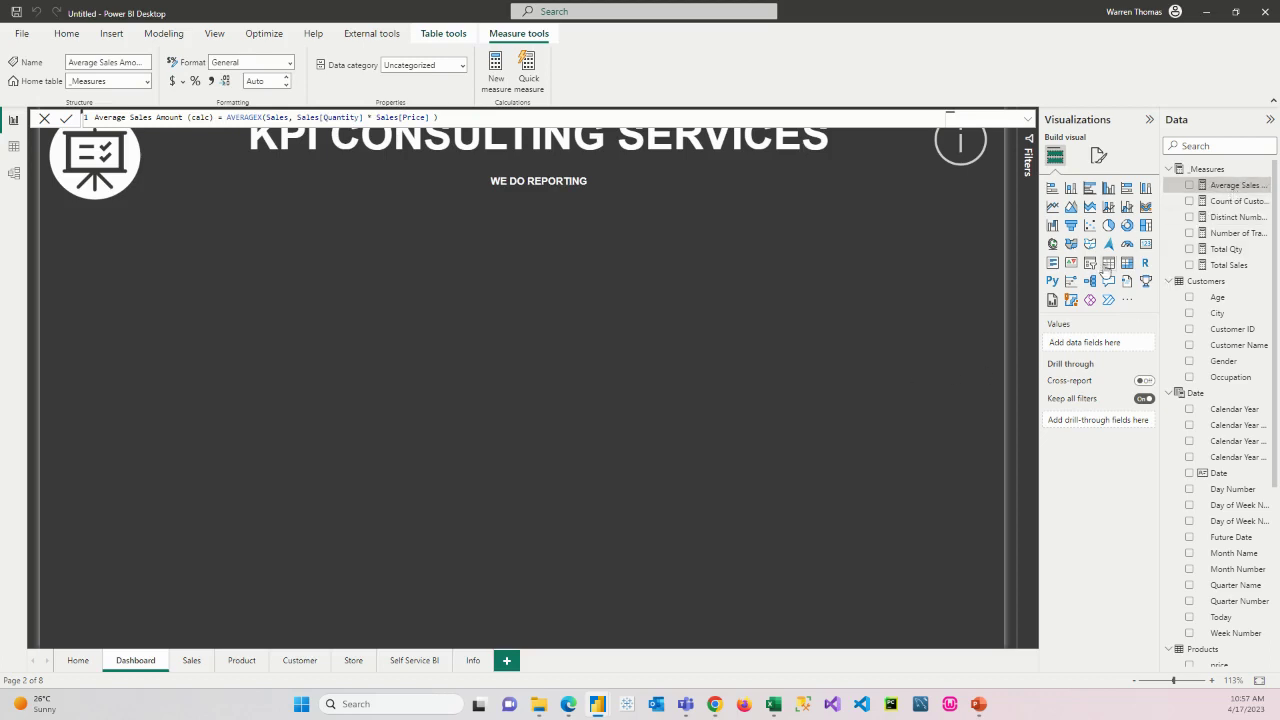
- Add a table visual to the Dashboard page showing the Average Sales Amount (calc) measure
{"action": "left_click", "coordinate": [1108, 262]}
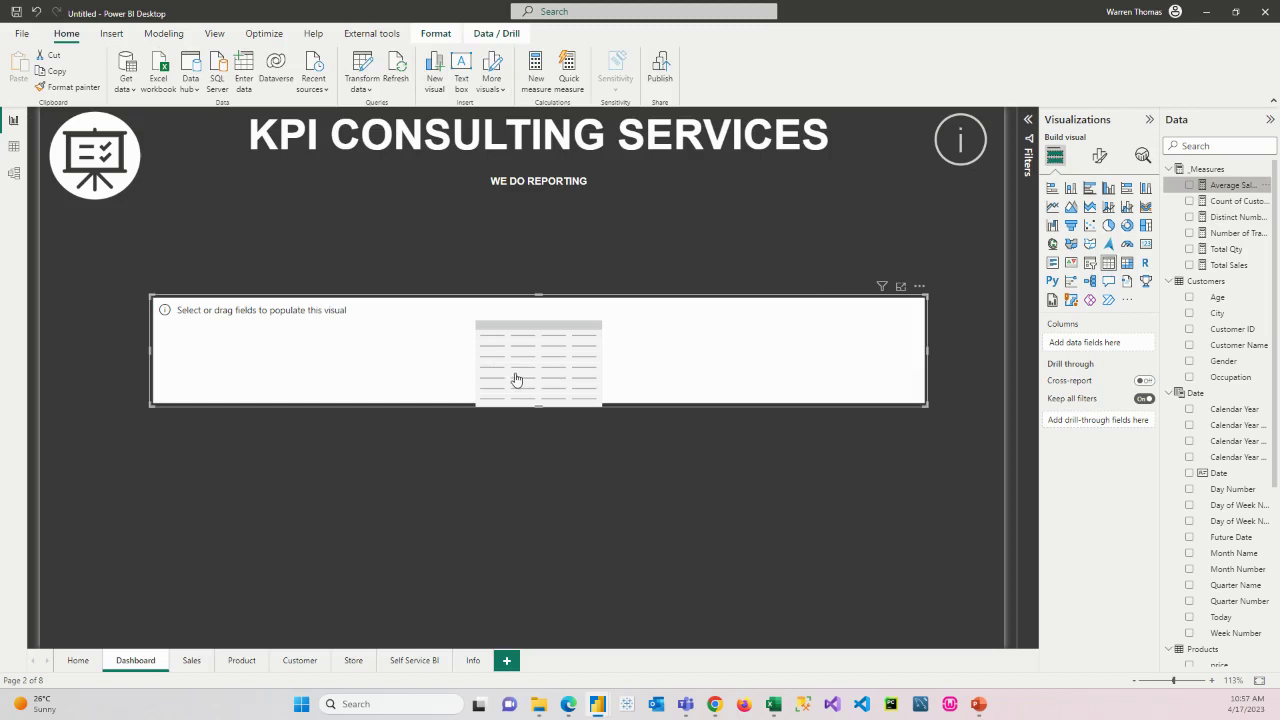
{"action": "left_click_drag", "start_coordinate": [516, 379], "coordinate": [540, 365]}
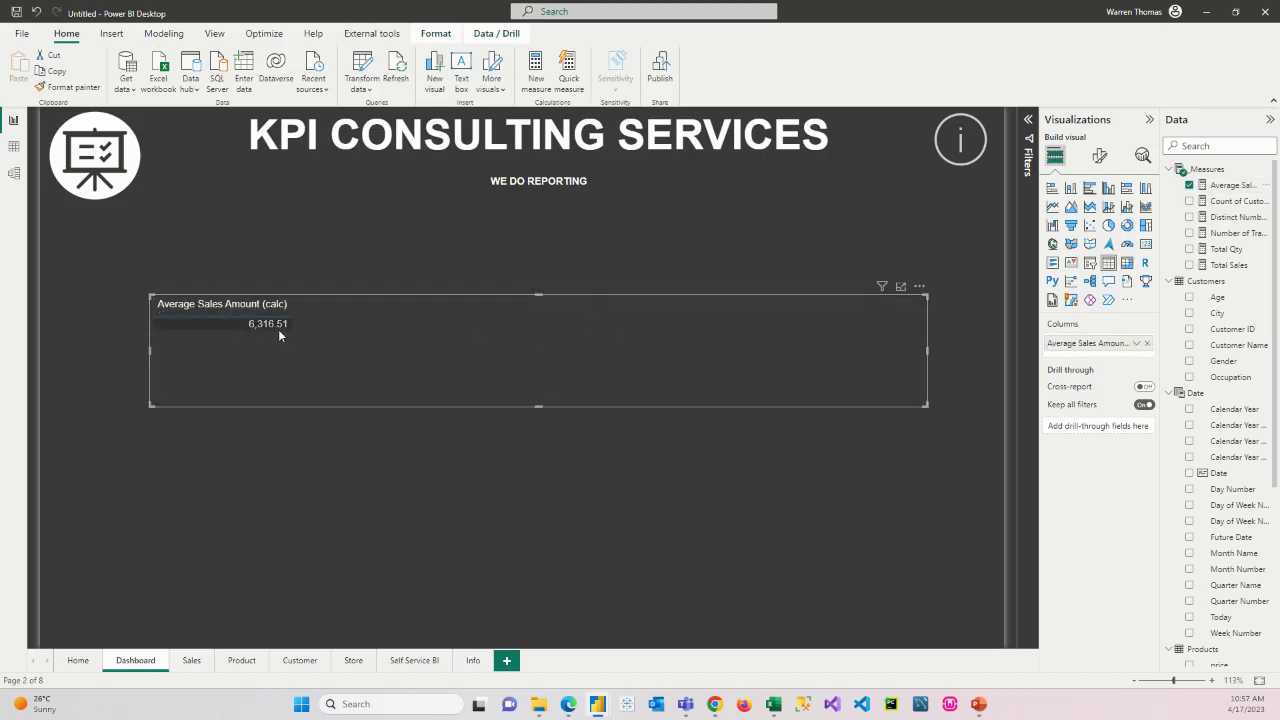
- Open the Average Sales Amount (calc) formula, examine its Sales[Quantity] * Sales[Price] expression, and copy the whole definition
{"action": "left_click", "coordinate": [1230, 186]}
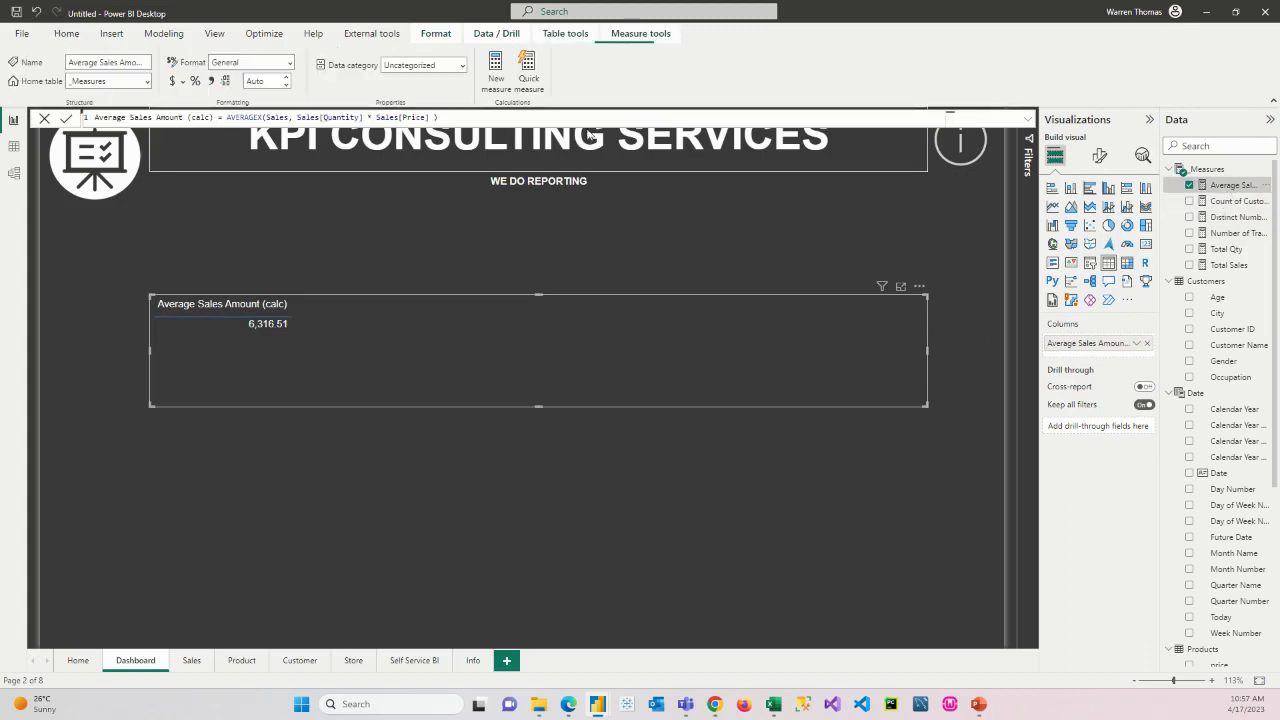
{"action": "left_click_drag", "start_coordinate": [297, 117], "coordinate": [430, 117]}
{"action": "key", "text": "shift+Left"}
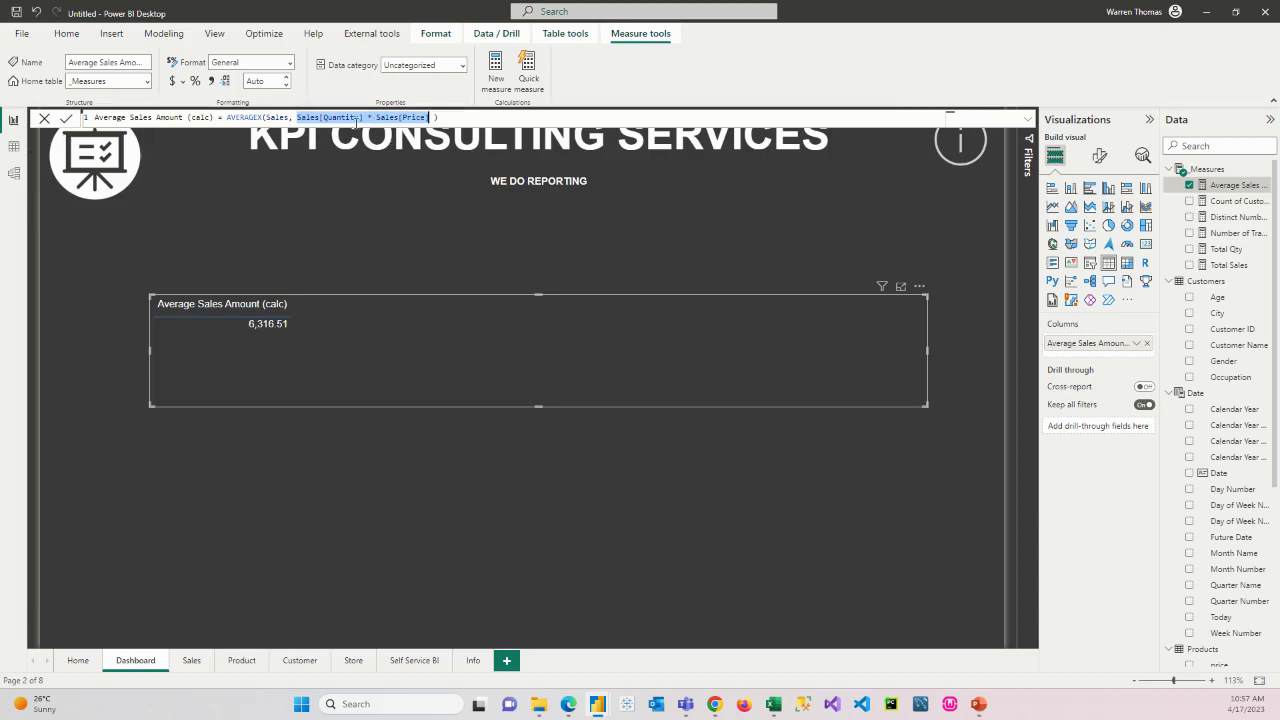
{"action": "left_click_drag", "start_coordinate": [438, 117], "coordinate": [94, 117]}
{"action": "key", "text": "ctrl+c"}
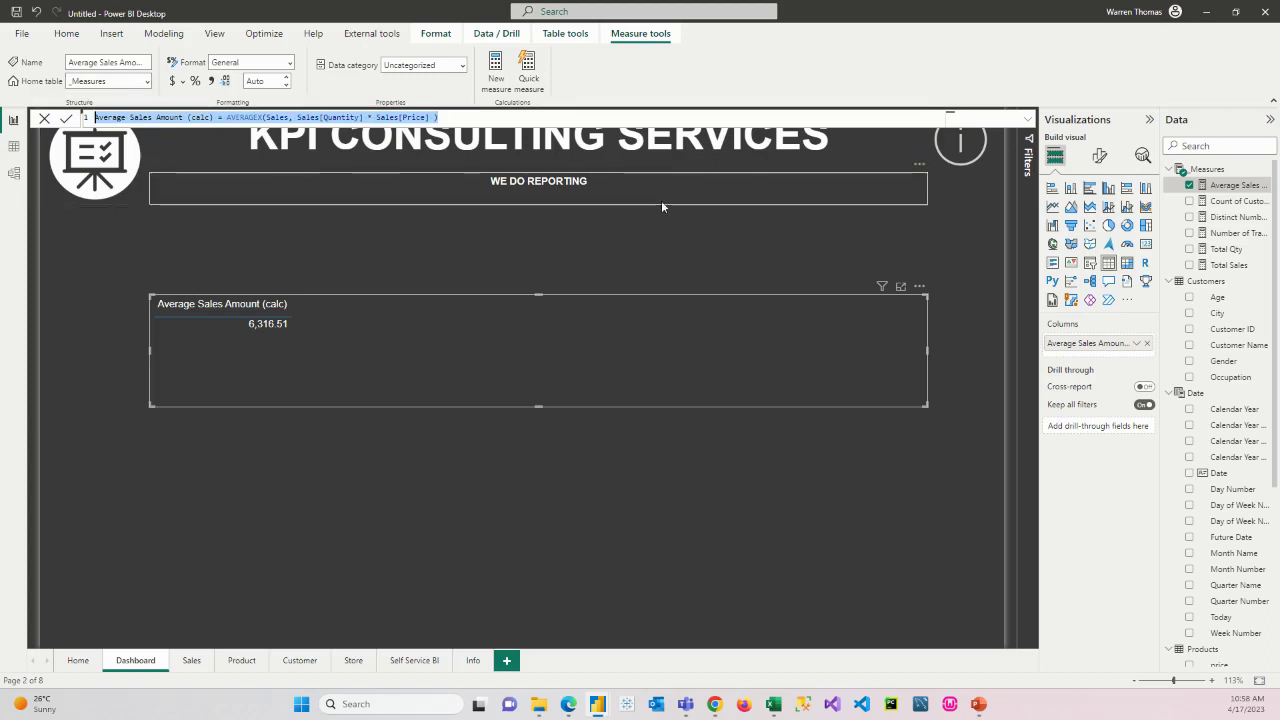
- Create a new measure in the _Measures table from the copied definition and name it Average Sales Amount
{"action": "right_click", "coordinate": [1220, 176]}
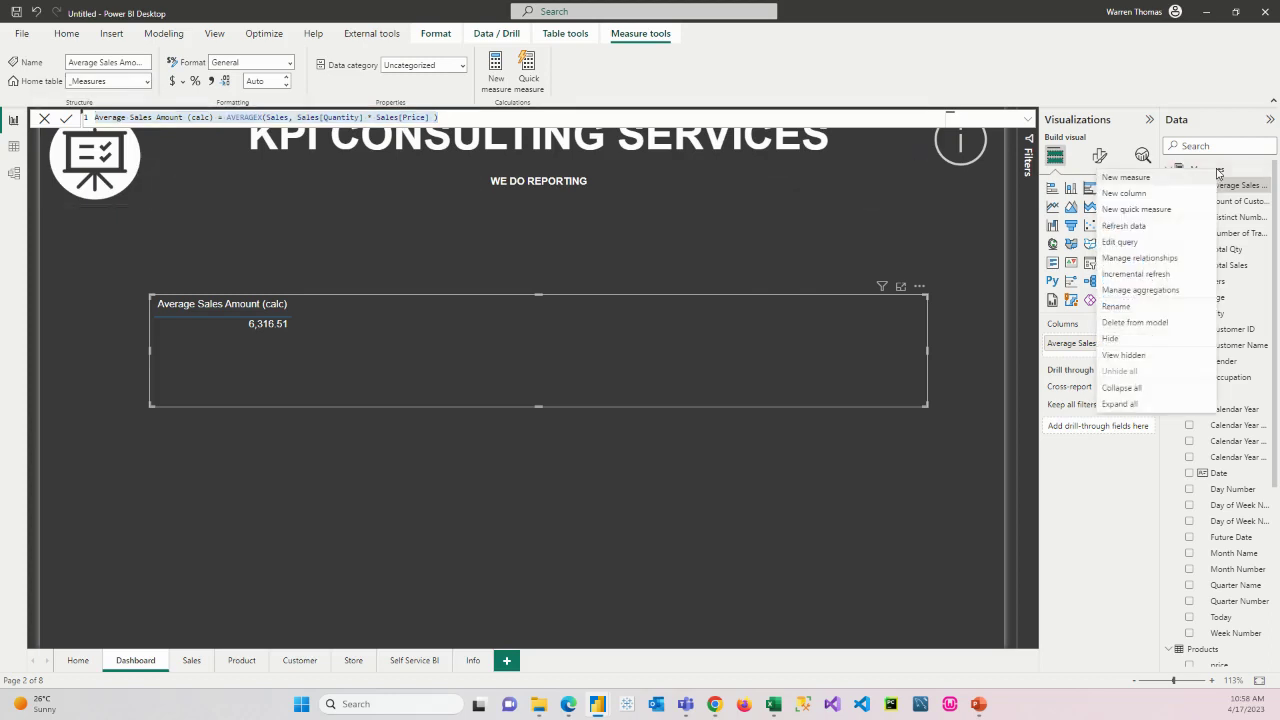
{"action": "key", "text": "Escape"}
{"action": "left_click", "coordinate": [400, 72]}
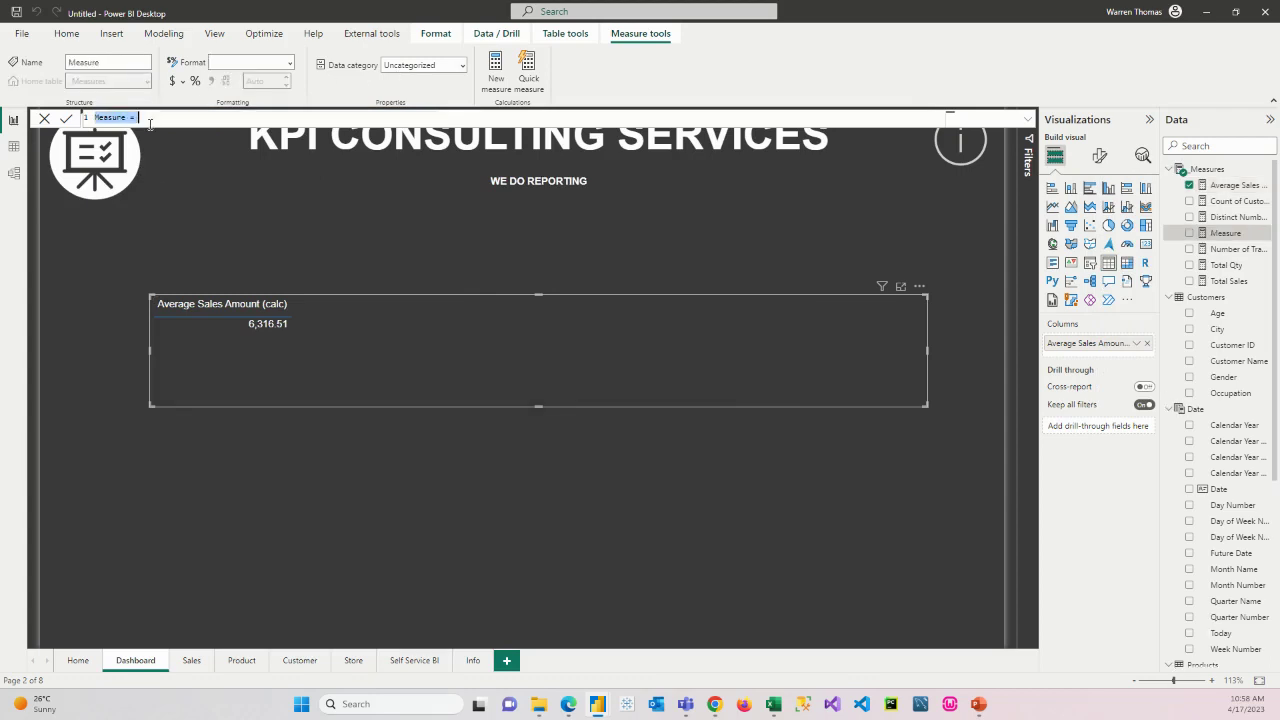
{"action": "key", "text": "ctrl+v"}
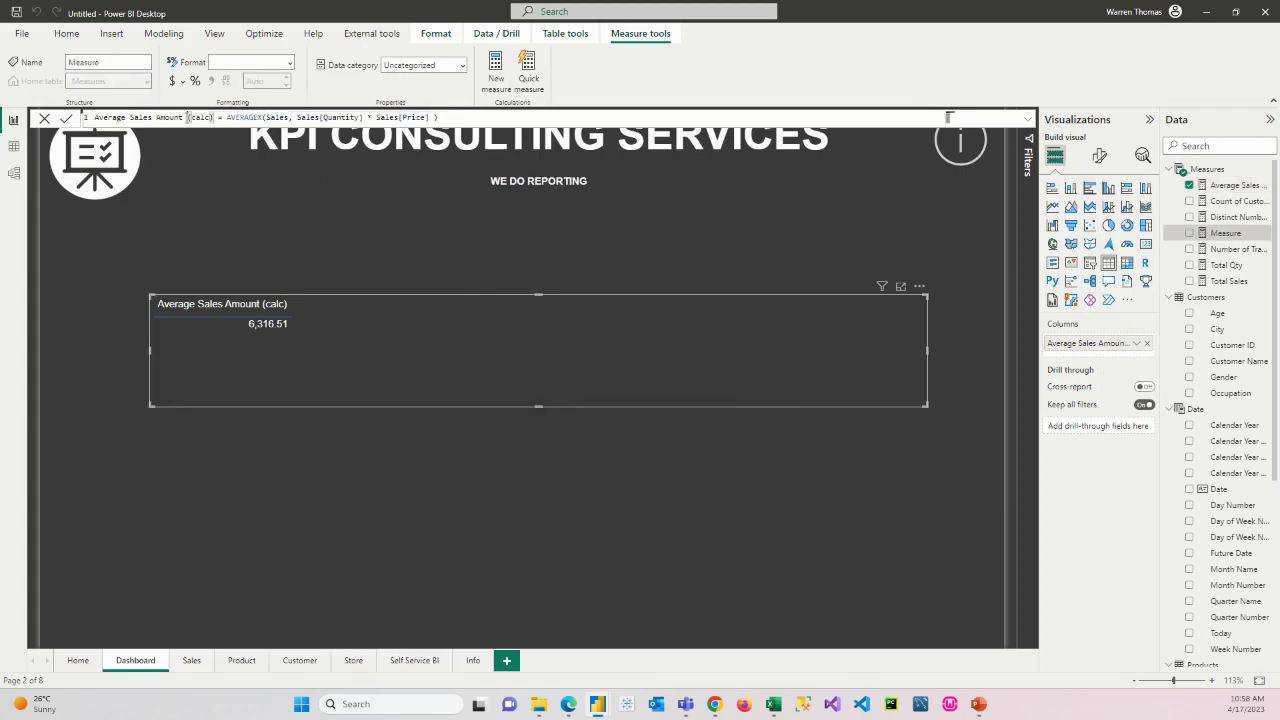
{"action": "key", "text": "BackSpace"}
{"action": "key", "text": "BackSpace"}
{"action": "key", "text": "BackSpace"}
{"action": "key", "text": "BackSpace"}
{"action": "key", "text": "BackSpace"}
{"action": "key", "text": "BackSpace"}
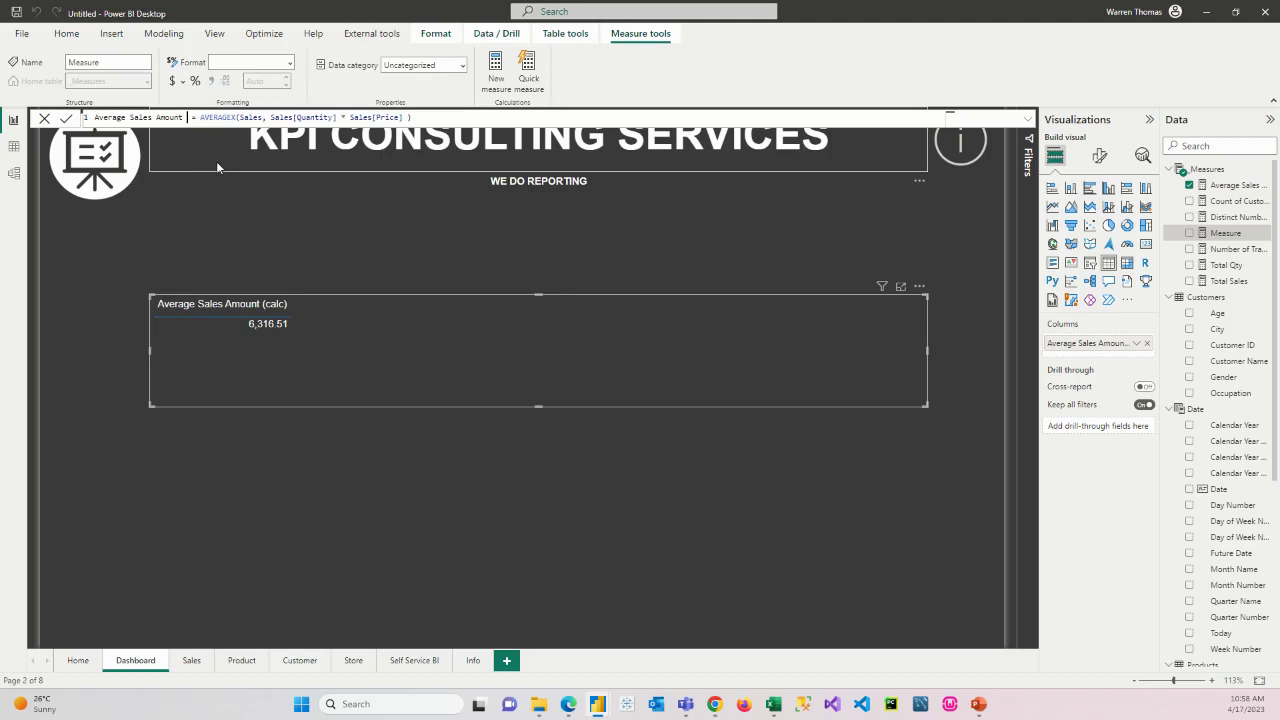
{"action": "key", "text": "BackSpace"}
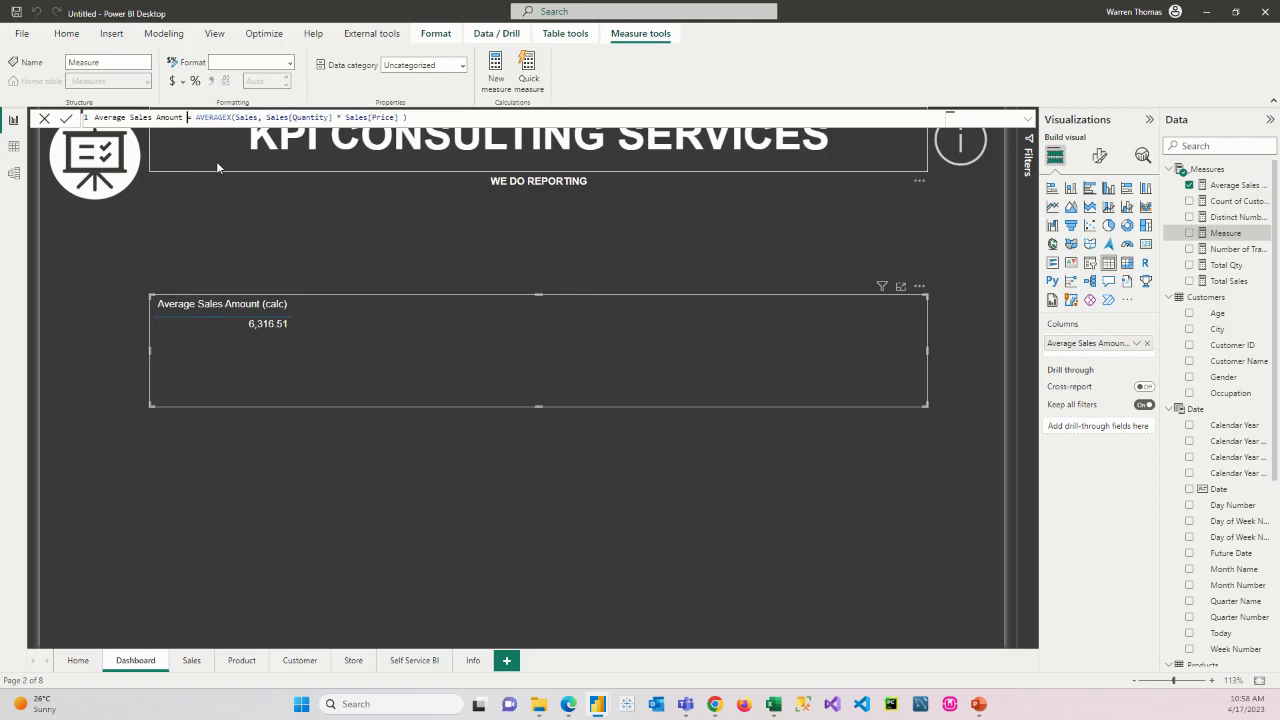
- Replace the Sales[Quantity] * Sales[Price] expression inside AVERAGEX with the [Total Sales] measure and commit Average Sales Amount
{"action": "key", "text": "Right"}
{"action": "key", "text": "Right"}
{"action": "key", "text": "Right"}
{"action": "key", "text": "Right"}
{"action": "key", "text": "Right"}
{"action": "key", "text": "Right"}
{"action": "key", "text": "Right"}
{"action": "key", "text": "Right"}
{"action": "key", "text": "Right"}
{"action": "key", "text": "Right"}
{"action": "key", "text": "Delete"}
{"action": "key", "text": "Delete"}
{"action": "key", "text": "Delete"}
{"action": "key", "text": "Delete"}
{"action": "key", "text": "Delete"}
{"action": "key", "text": "Delete"}
{"action": "key", "text": "Delete"}
{"action": "key", "text": "Delete"}
{"action": "key", "text": "Delete"}
{"action": "key", "text": "Delete"}
{"action": "key", "text": "Delete"}
{"action": "key", "text": "Delete"}
{"action": "key", "text": "Delete"}
{"action": "key", "text": "Delete"}
{"action": "key", "text": "Delete"}
{"action": "key", "text": "Delete"}
{"action": "key", "text": "Delete"}
{"action": "key", "text": "Delete"}
{"action": "key", "text": "Delete"}
{"action": "key", "text": "Delete"}
{"action": "key", "text": "Delete"}
{"action": "key", "text": "Delete"}
{"action": "key", "text": "Delete"}
{"action": "key", "text": "Delete"}
{"action": "key", "text": "Delete"}
{"action": "key", "text": "Delete"}
{"action": "key", "text": "Delete"}
{"action": "key", "text": "Delete"}
{"action": "key", "text": "Delete"}
{"action": "key", "text": "Delete"}
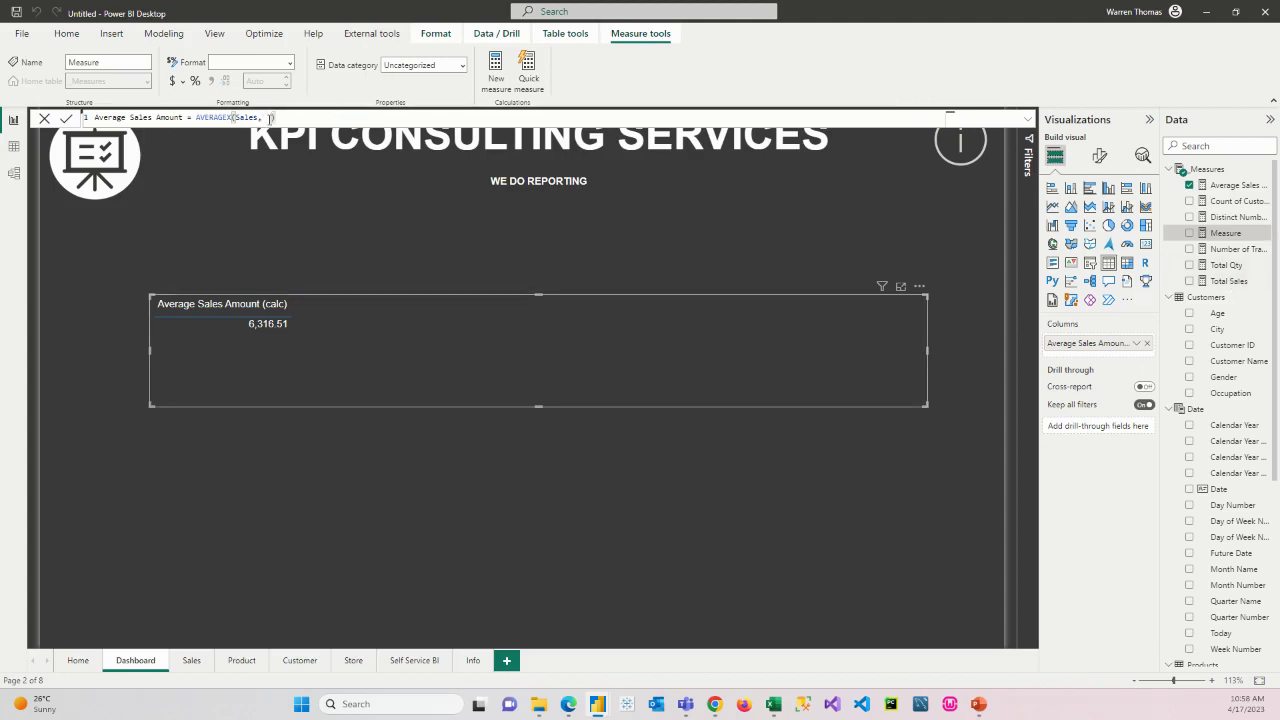
{"action": "type", "text": "["}
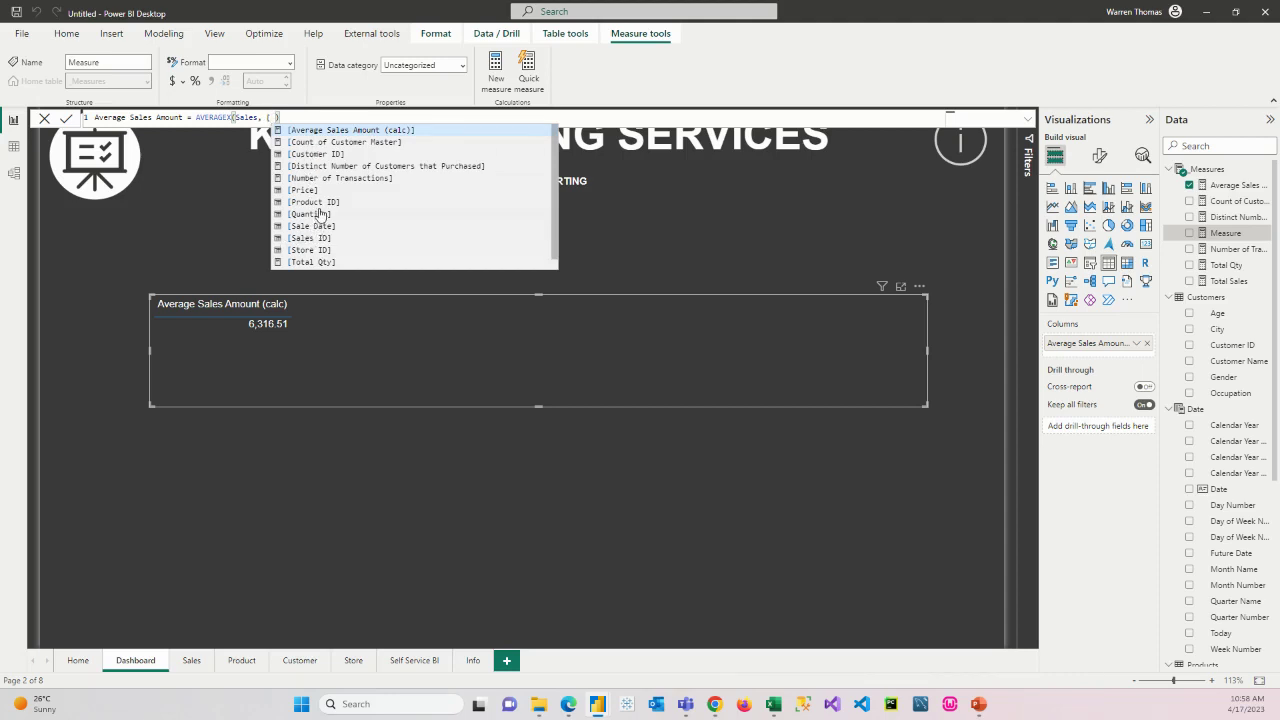
{"action": "scroll", "coordinate": [326, 256], "scroll_direction": "down", "scroll_amount": 1}
{"action": "left_click", "coordinate": [326, 262]}
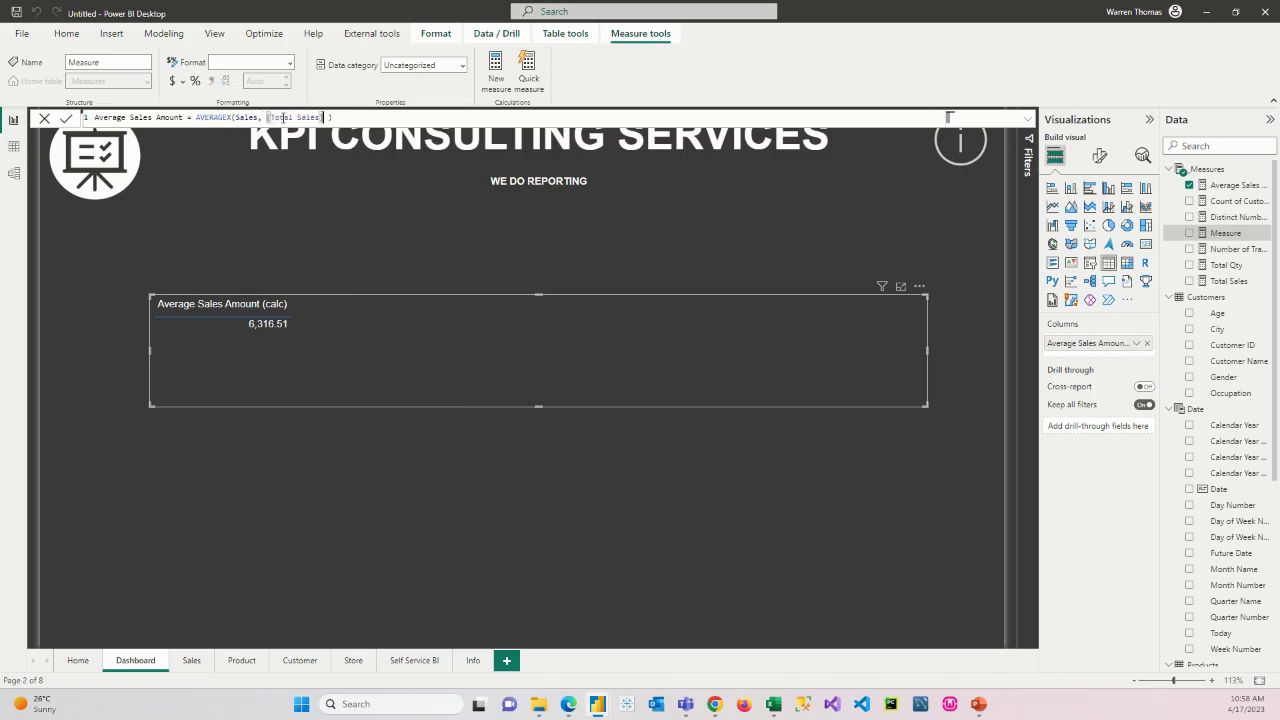
{"action": "left_click", "coordinate": [338, 118]}
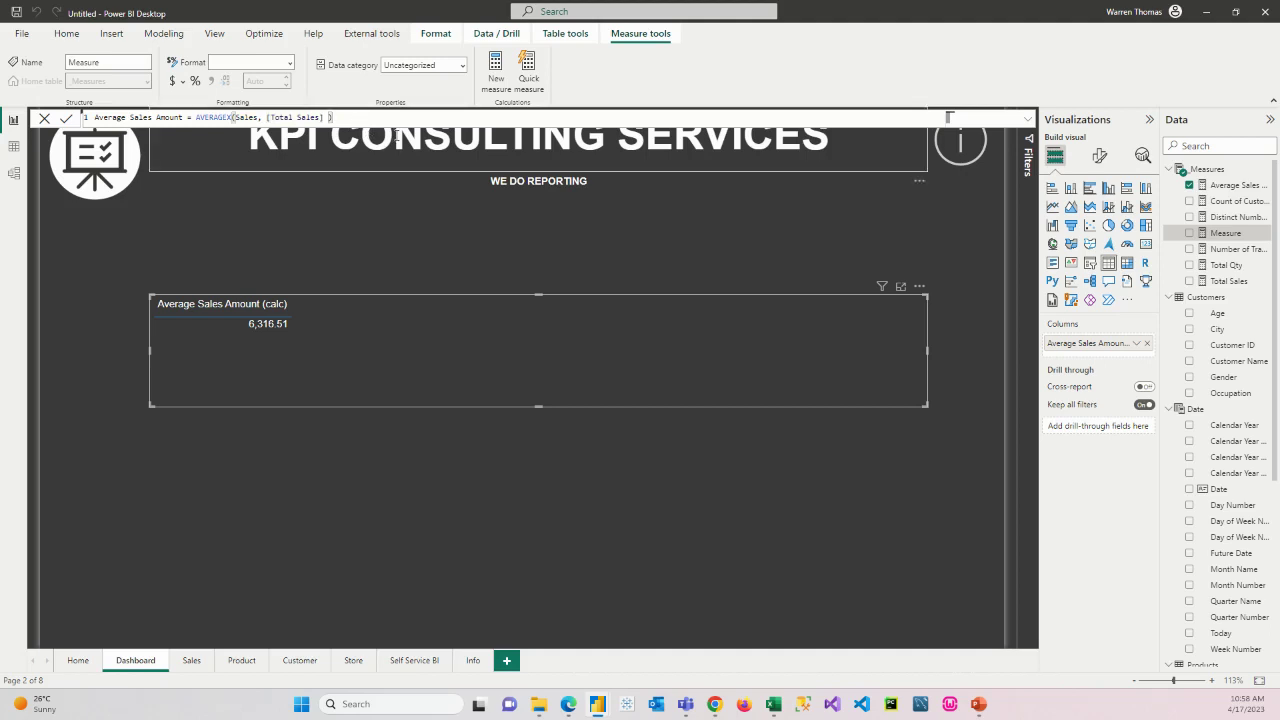
{"action": "left_click", "coordinate": [700, 285]}
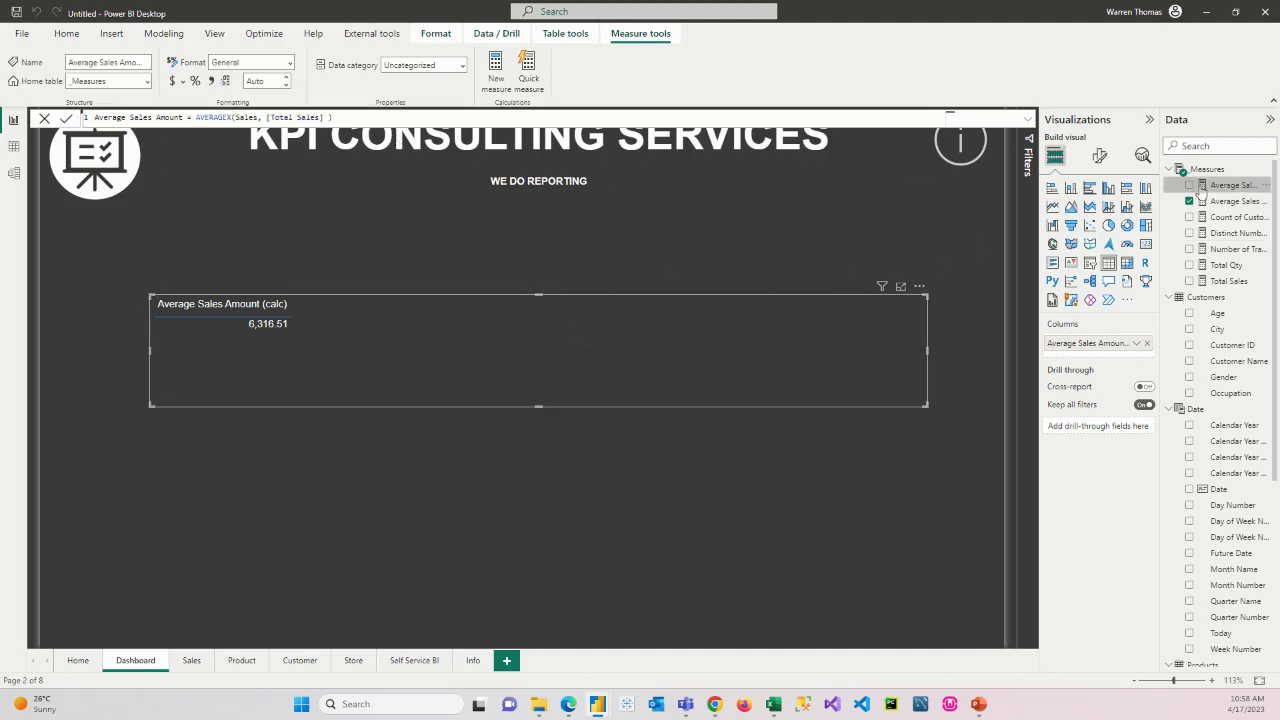
- Add Average Sales Amount to the table visual and compare its [Total Sales] expression with the one in Average Sales Amount (calc)
{"action": "left_click_drag", "start_coordinate": [1222, 186], "coordinate": [445, 365]}
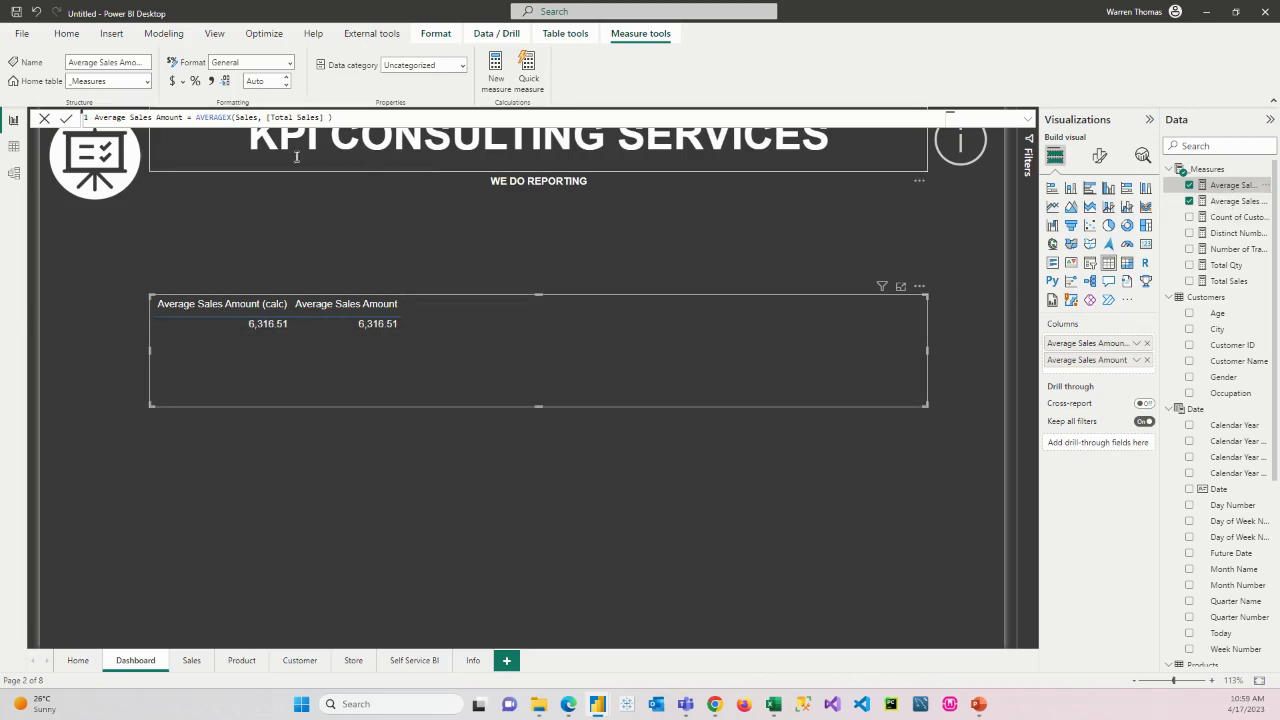
{"action": "left_click_drag", "start_coordinate": [267, 117], "coordinate": [324, 118]}
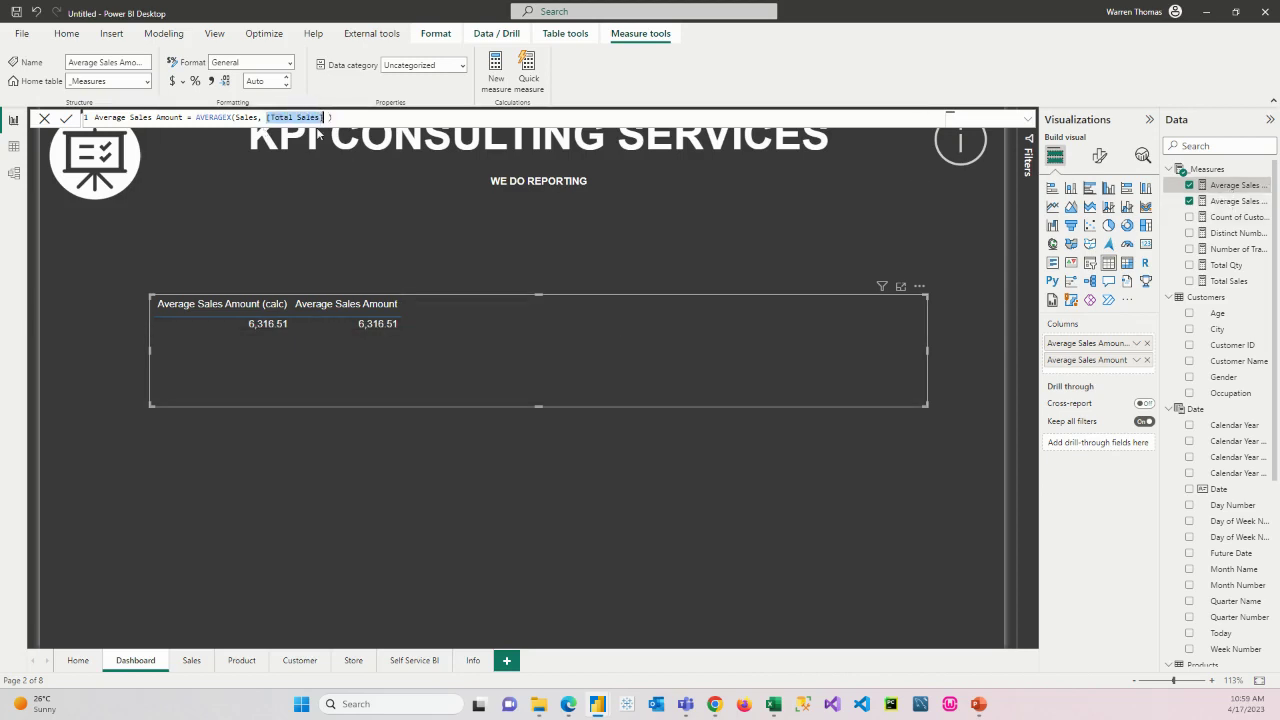
{"action": "left_click", "coordinate": [1225, 202]}
{"action": "left_click_drag", "start_coordinate": [297, 117], "coordinate": [429, 118]}
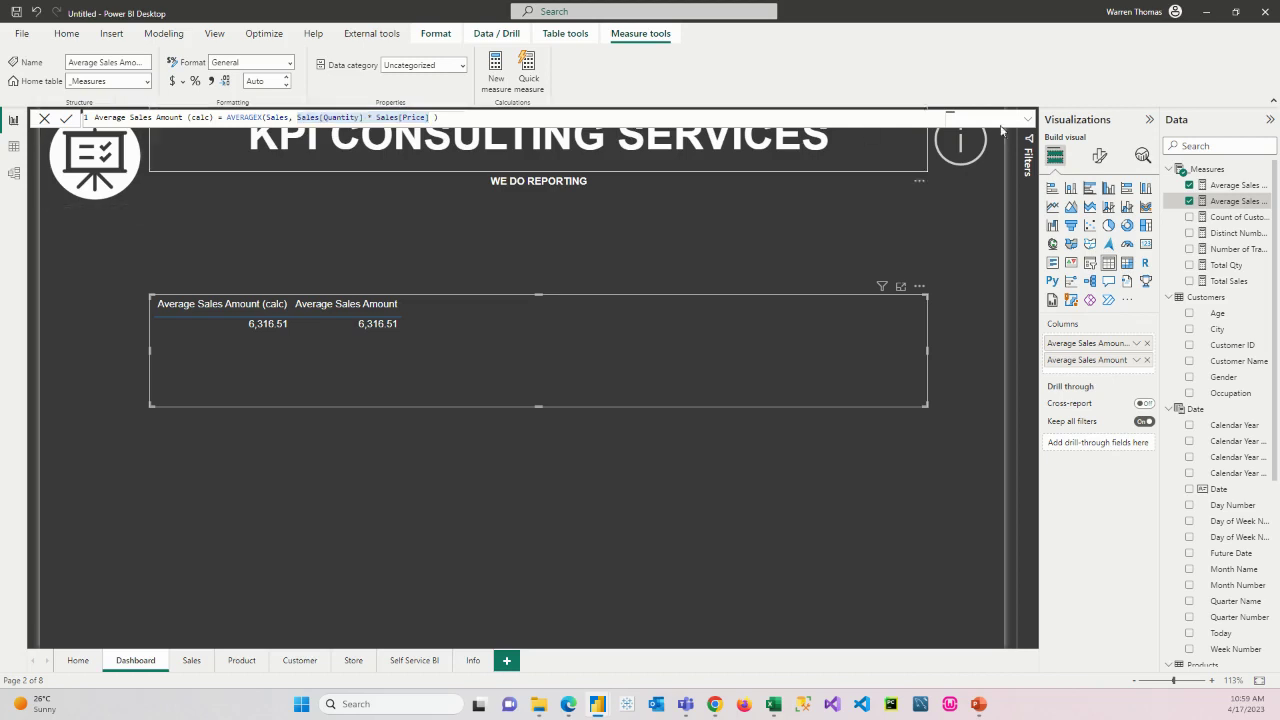
- Begin a new _Measures measure named Average Spend per Transaction with the DIVIDE function
{"action": "right_click", "coordinate": [1216, 175]}
{"action": "key", "text": "Escape"}
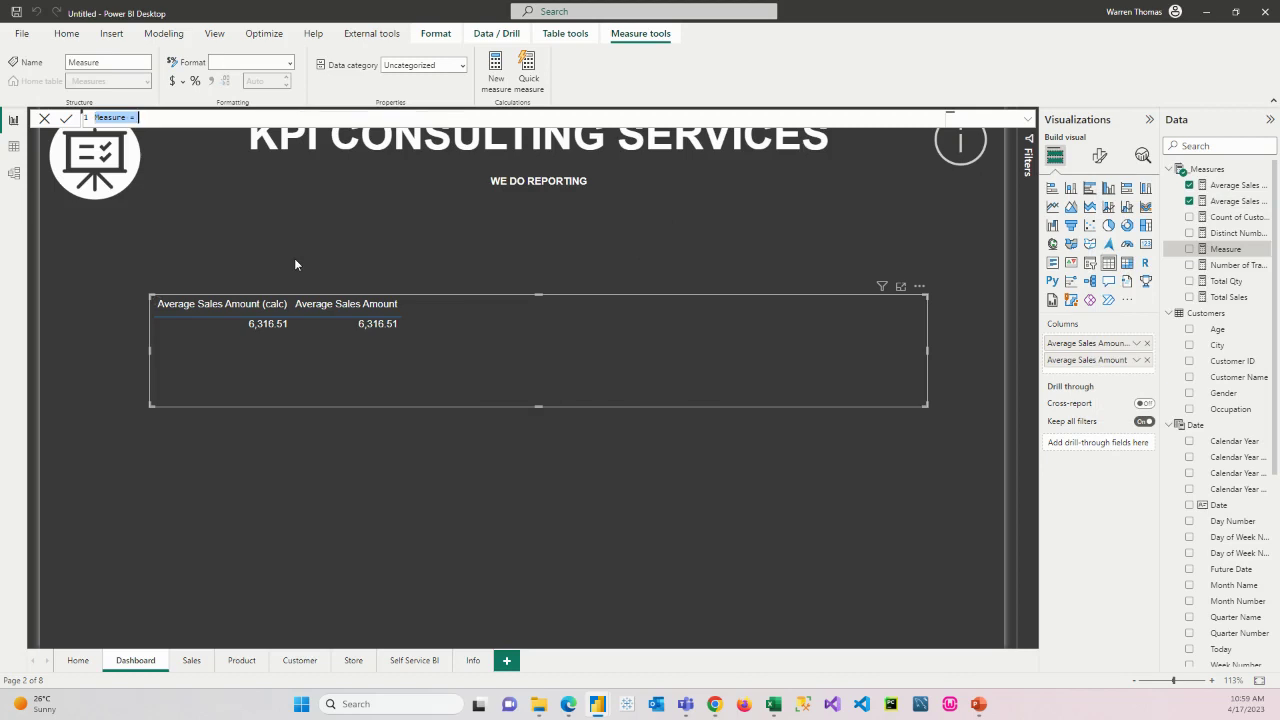
{"action": "type", "text": "Average Spend per Transaction"}
{"action": "type", "text": "DI"}
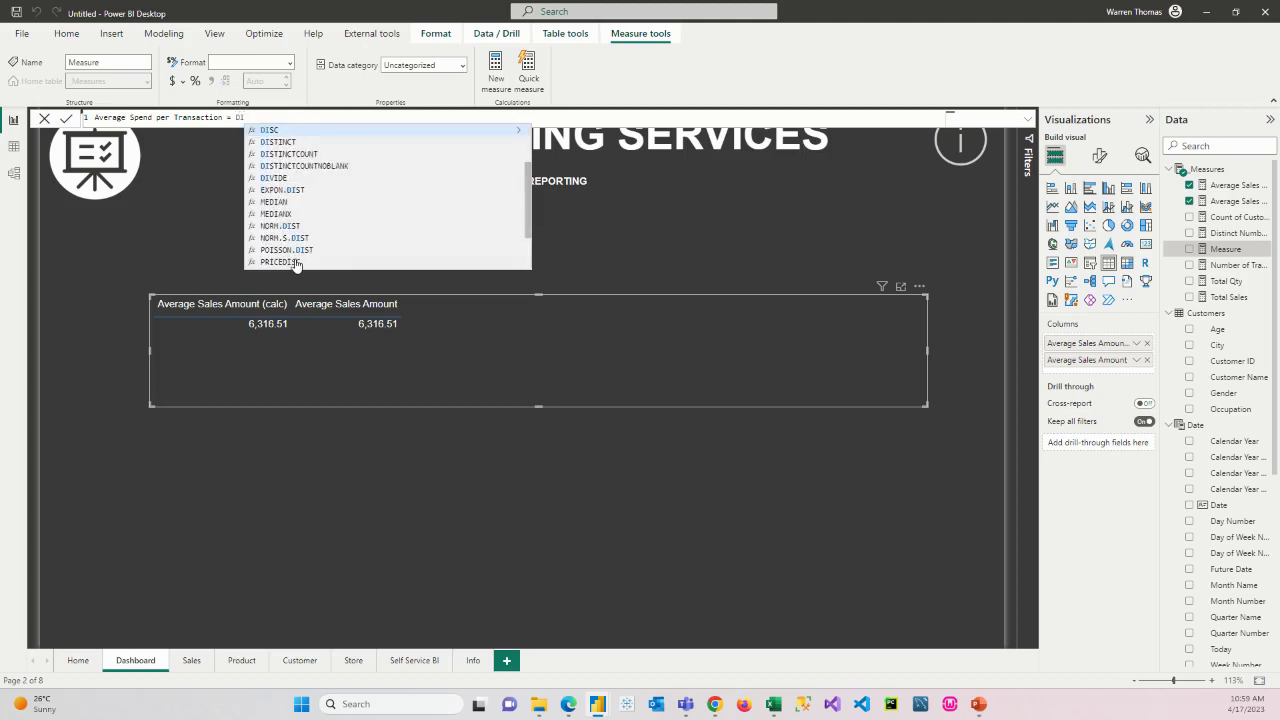
{"action": "type", "text": "V"}
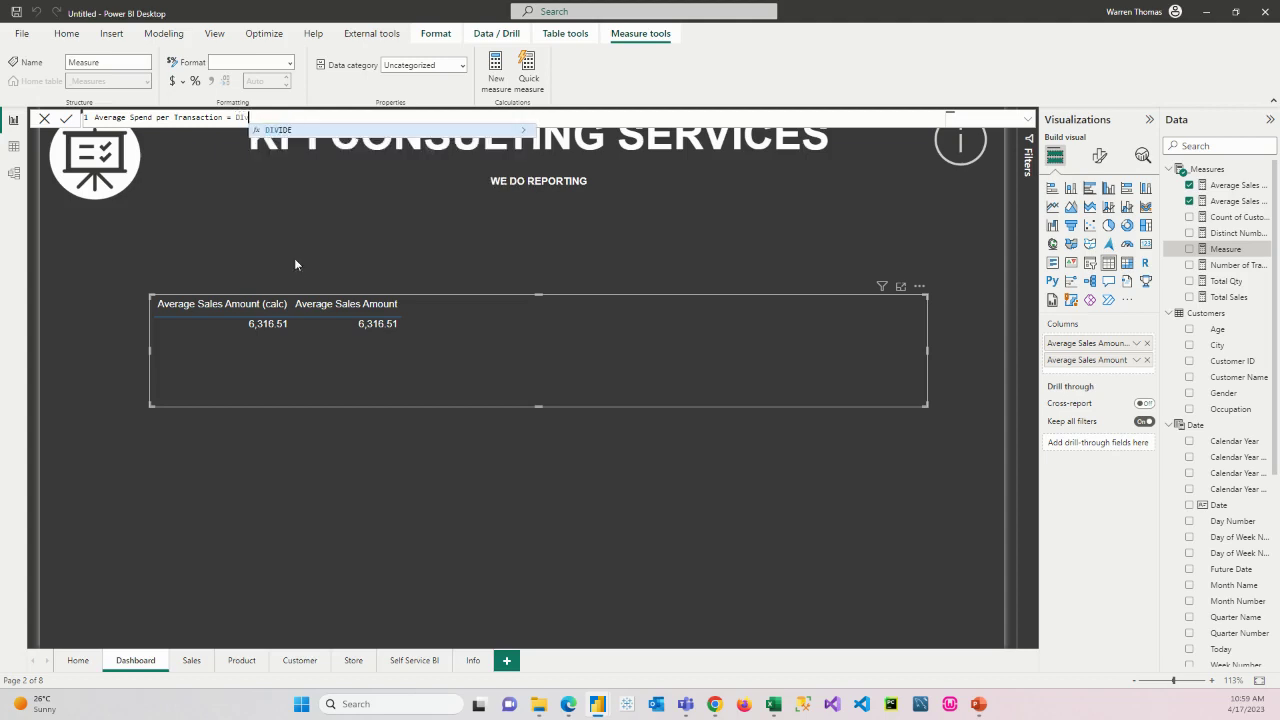
{"action": "left_click", "coordinate": [287, 131]}
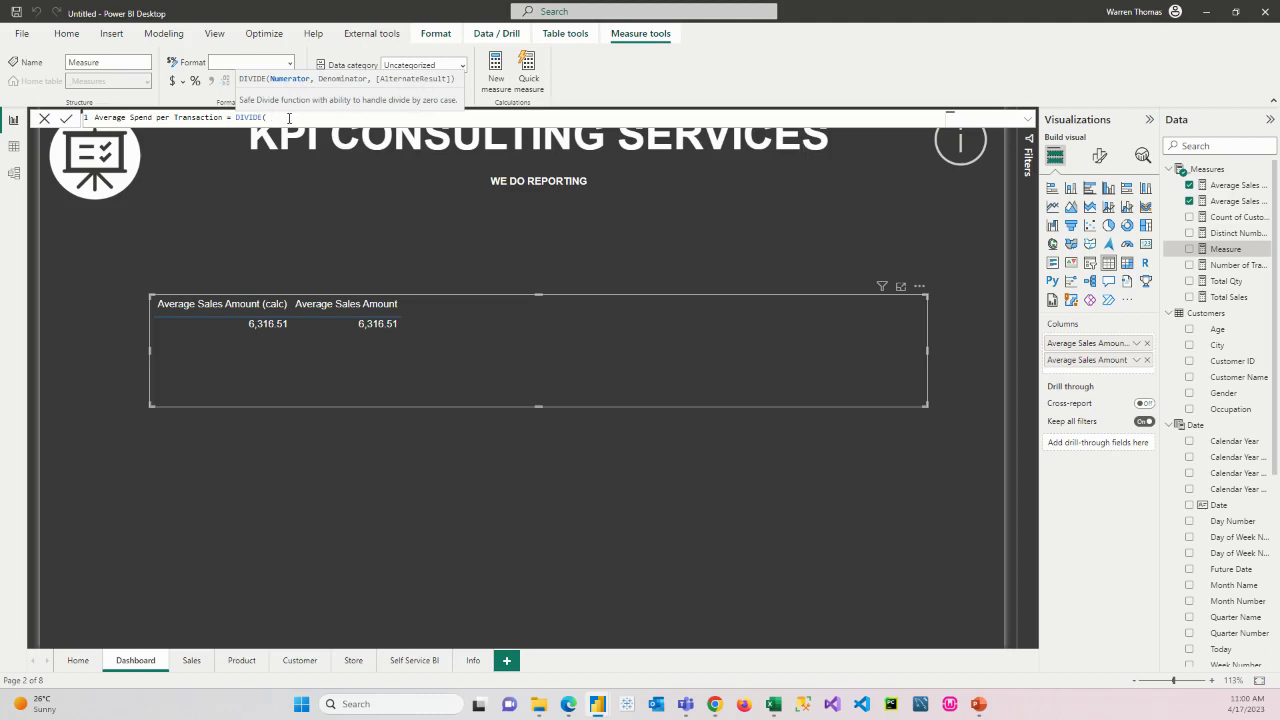
- Complete DIVIDE with [Total Sales] as numerator, [Number of Transactions] as denominator and 0 as alternate result, and commit the measure
{"action": "type", "text": "["}
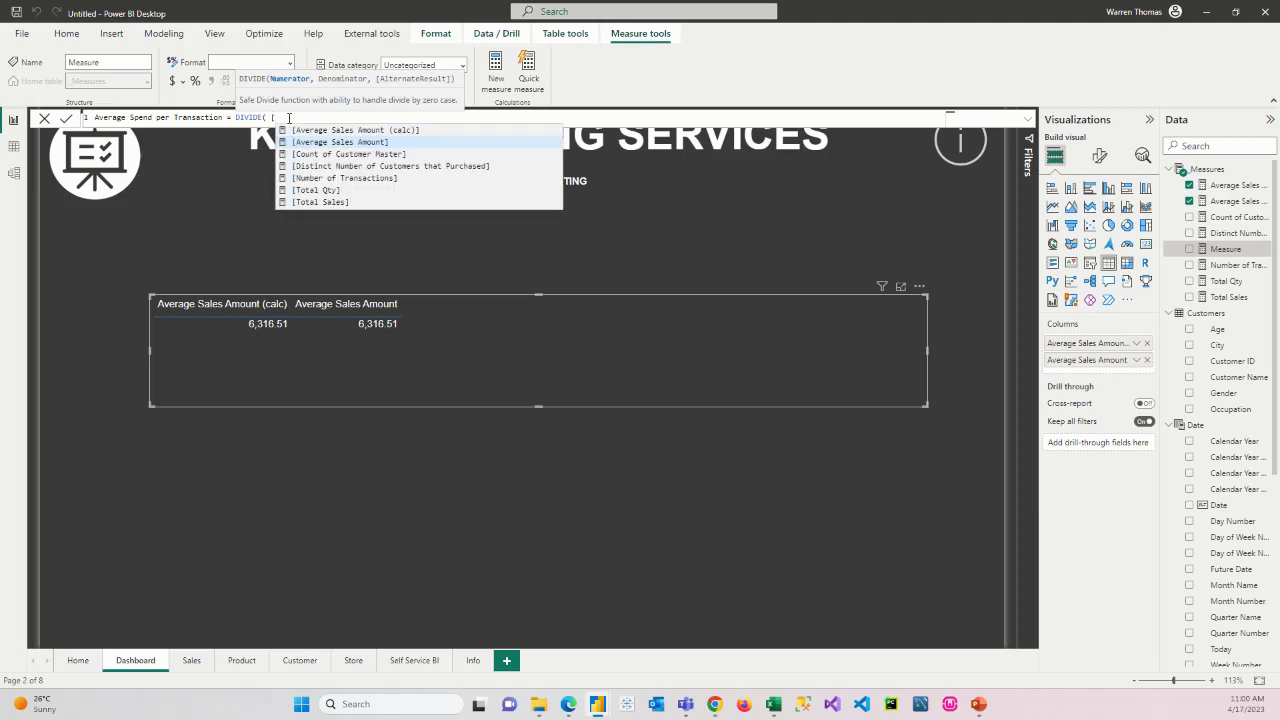
{"action": "key", "text": "BackSpace"}
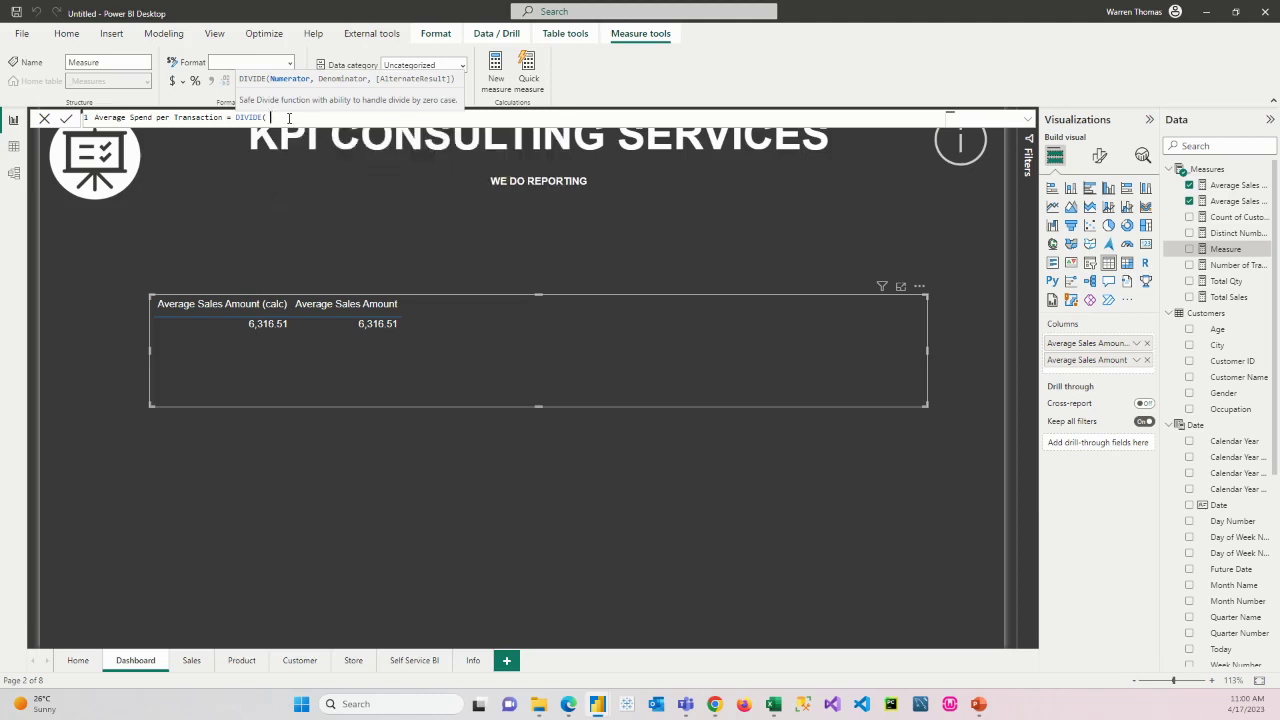
{"action": "type", "text": "[to"}
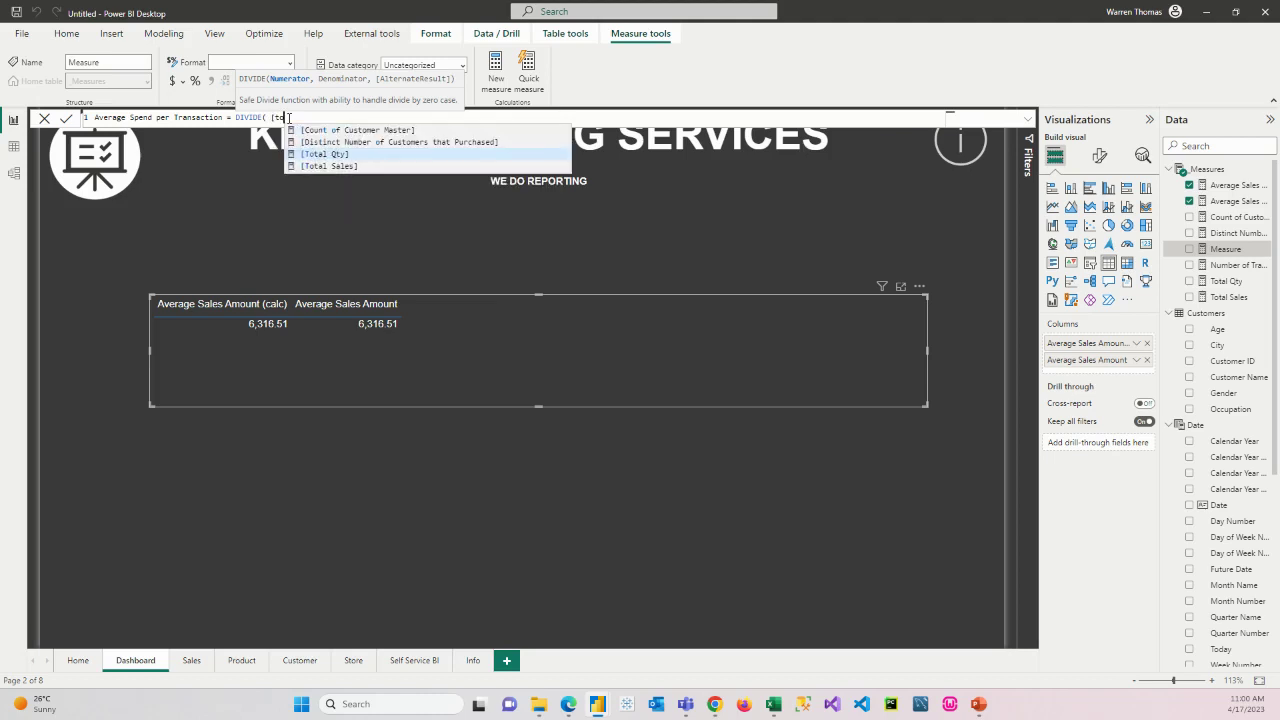
{"action": "left_click", "coordinate": [326, 166]}
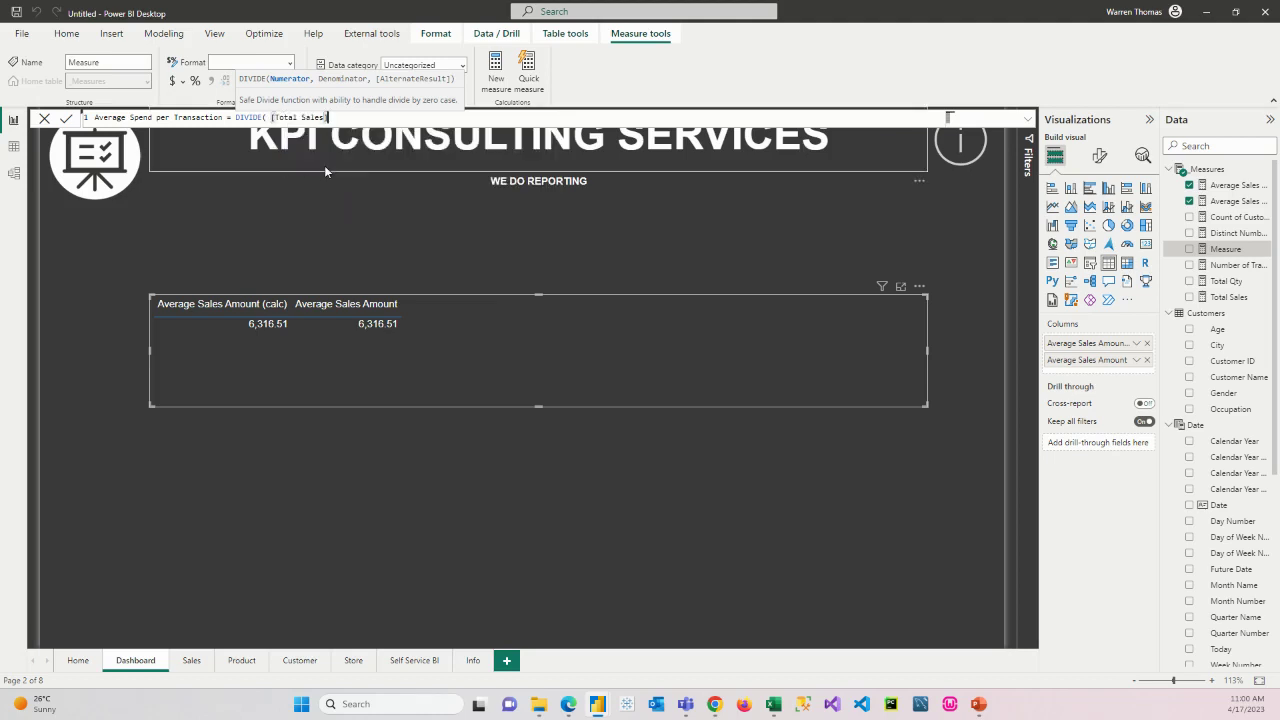
{"action": "type", "text": ","}
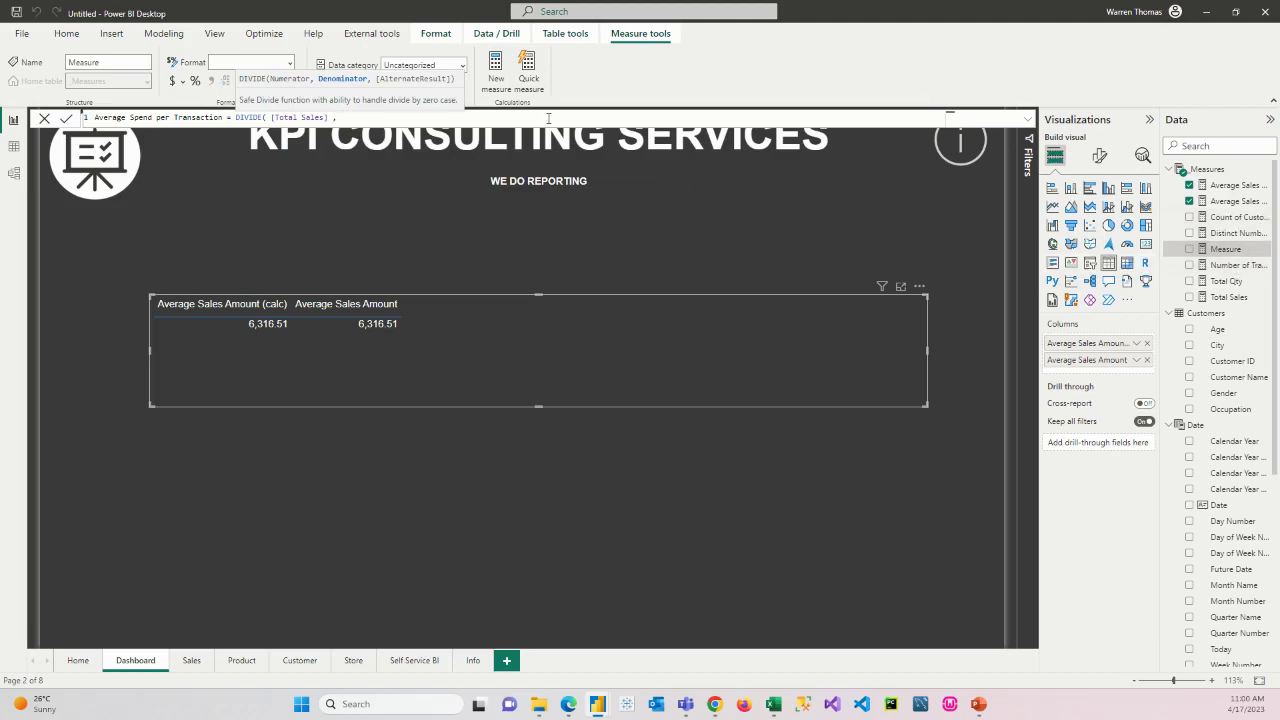
{"action": "type", "text": "[num"}
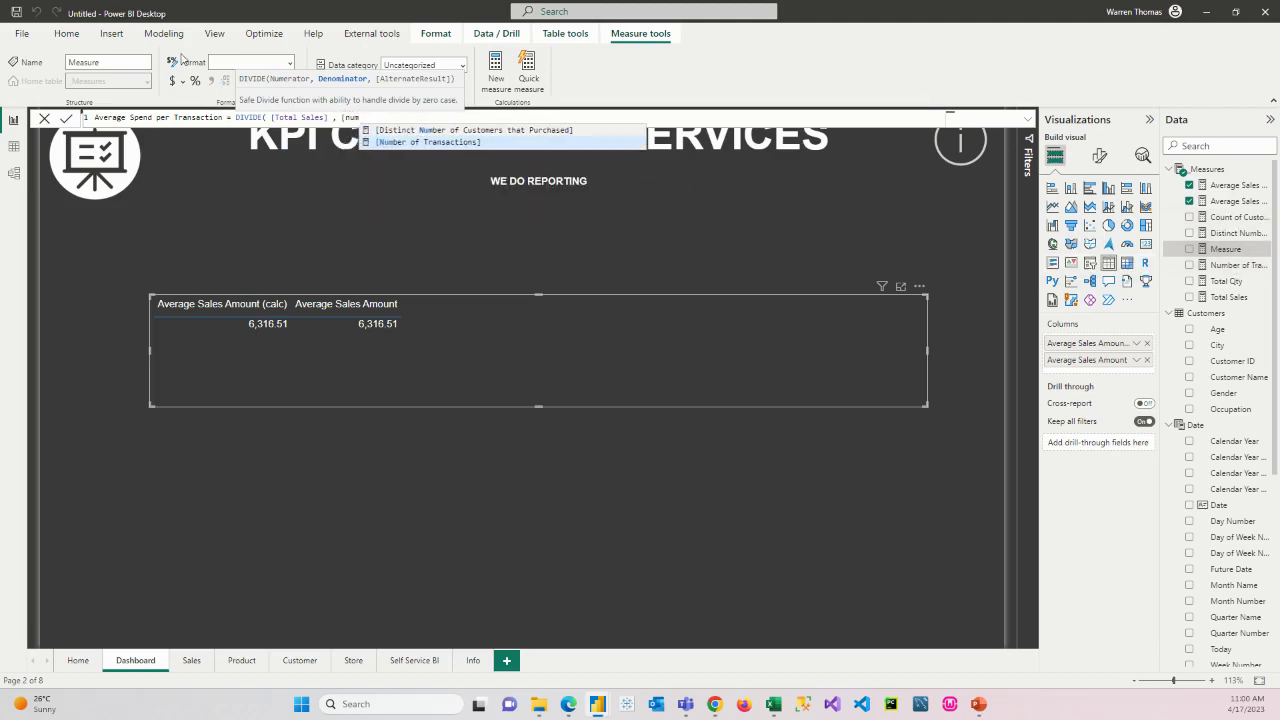
{"action": "left_click", "coordinate": [444, 142]}
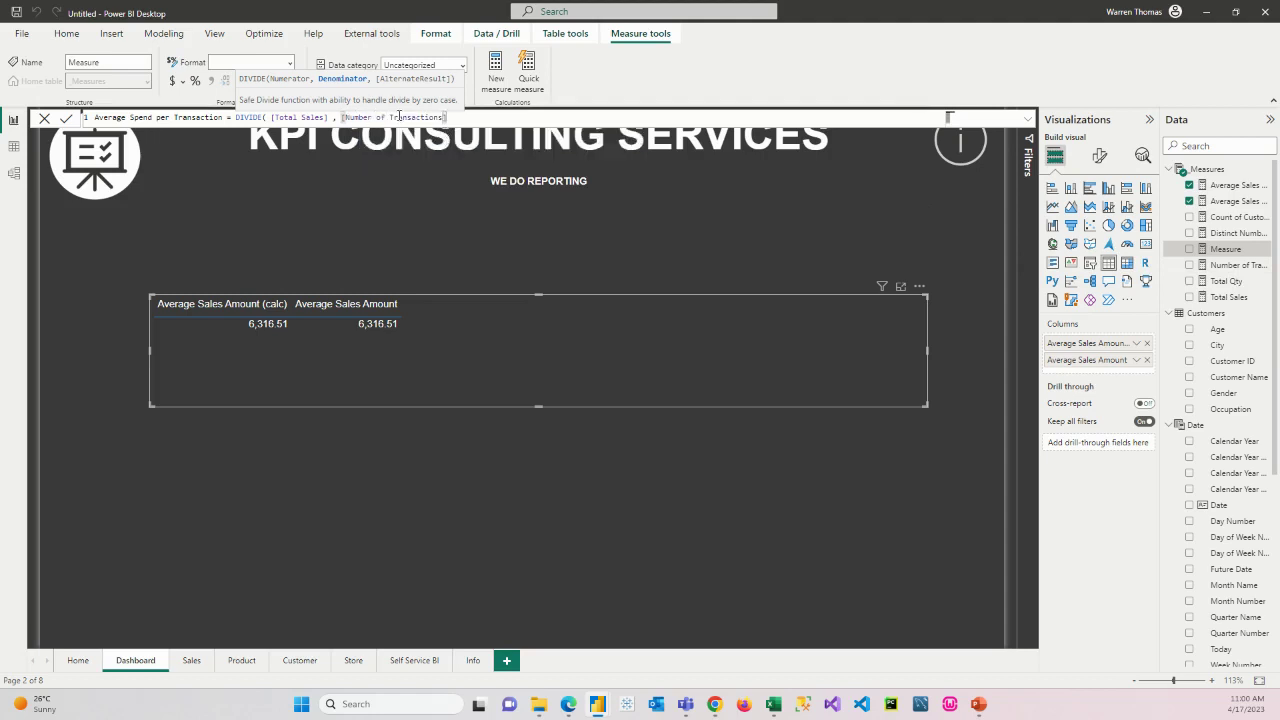
{"action": "type", "text": ", 0 )"}
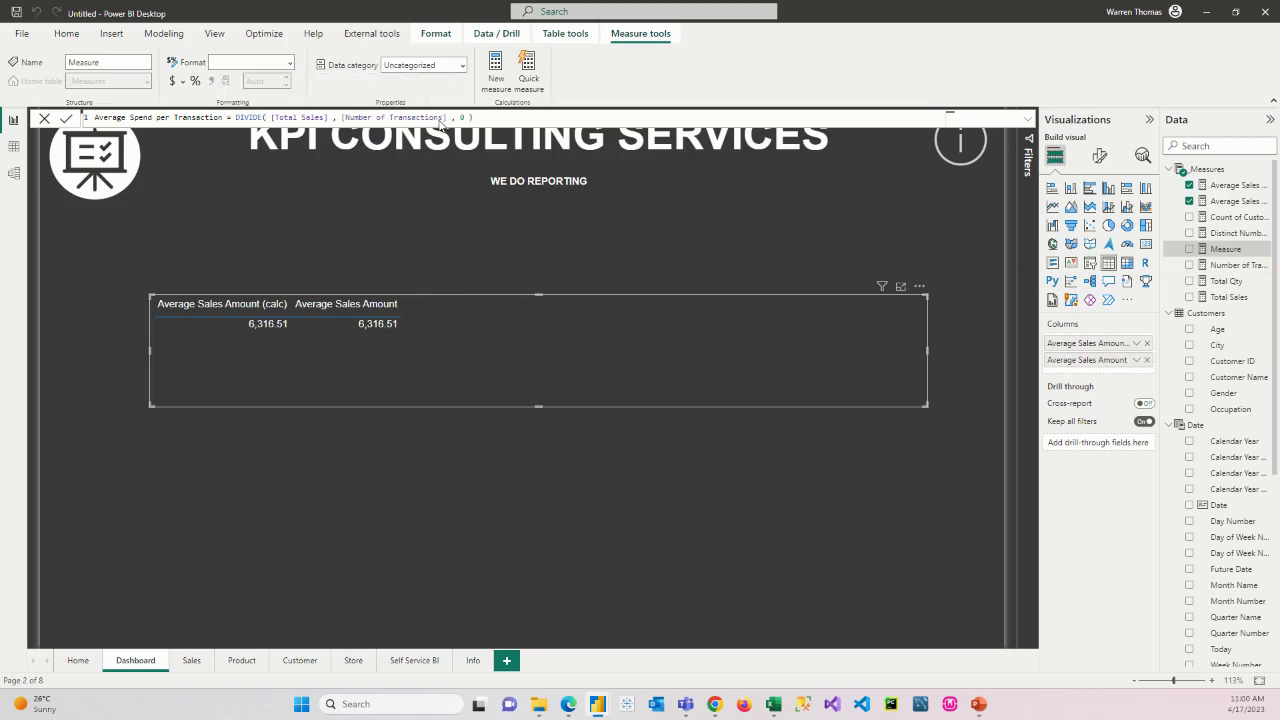
{"action": "key", "text": "Return"}
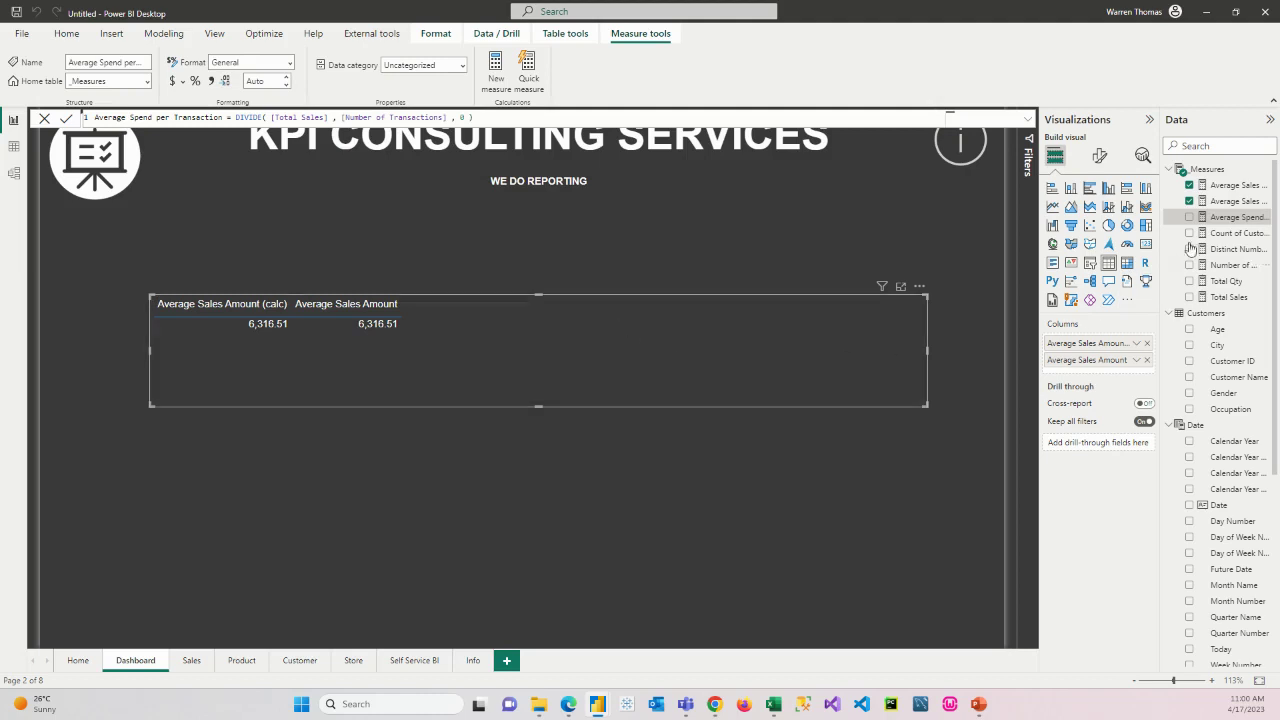
- Add Average Spend per Transaction to the table visual for comparison, and delete the visual from the Dashboard page
{"action": "left_click_drag", "start_coordinate": [1224, 220], "coordinate": [682, 355]}
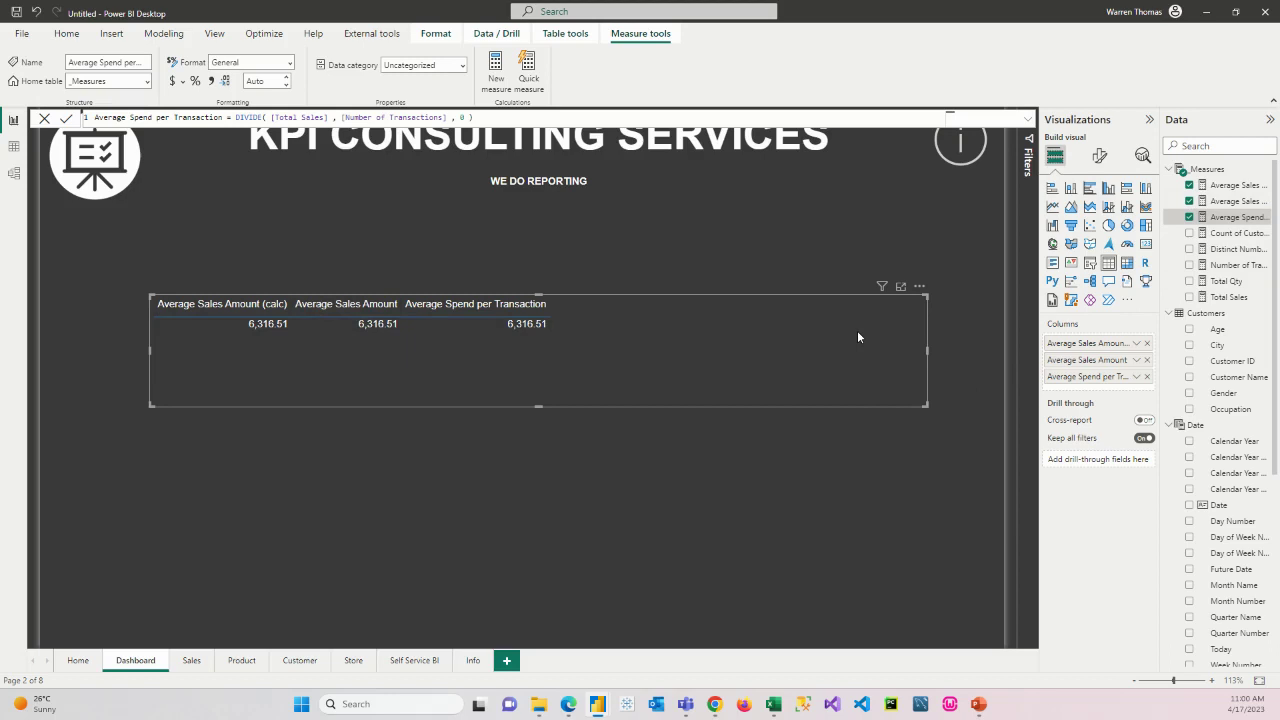
{"action": "key", "text": "Delete"}
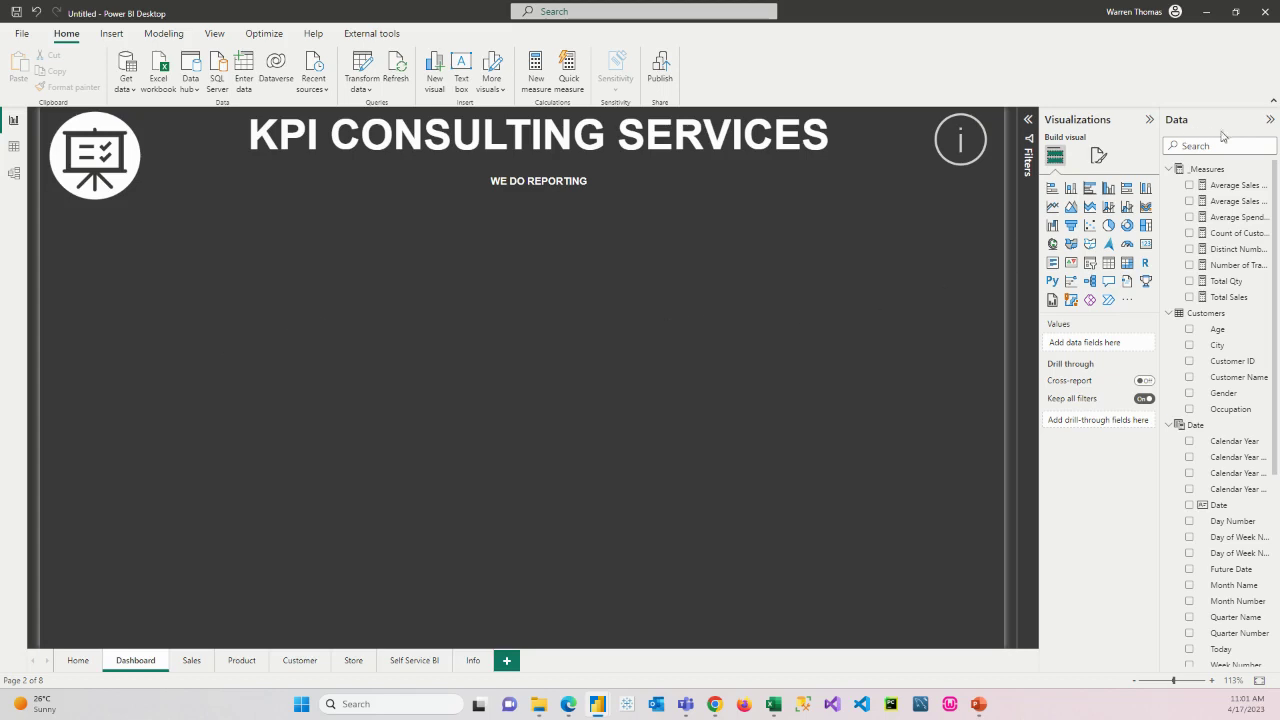
- Begin a new measure in the _Measures table named Total Sales Clothing with the CALCULATE function
{"action": "right_click", "coordinate": [1218, 171]}
{"action": "left_click", "coordinate": [1149, 184]}
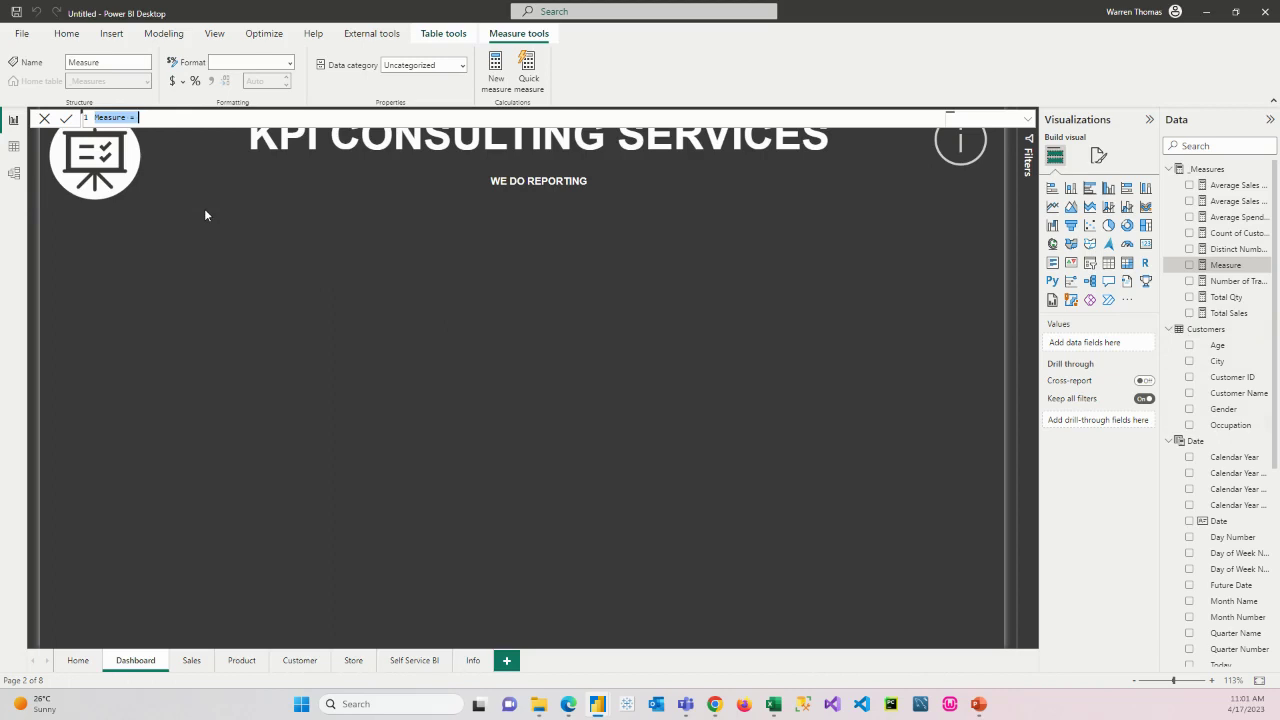
{"action": "type", "text": "Total Sales Clothing ="}
{"action": "type", "text": "C"}
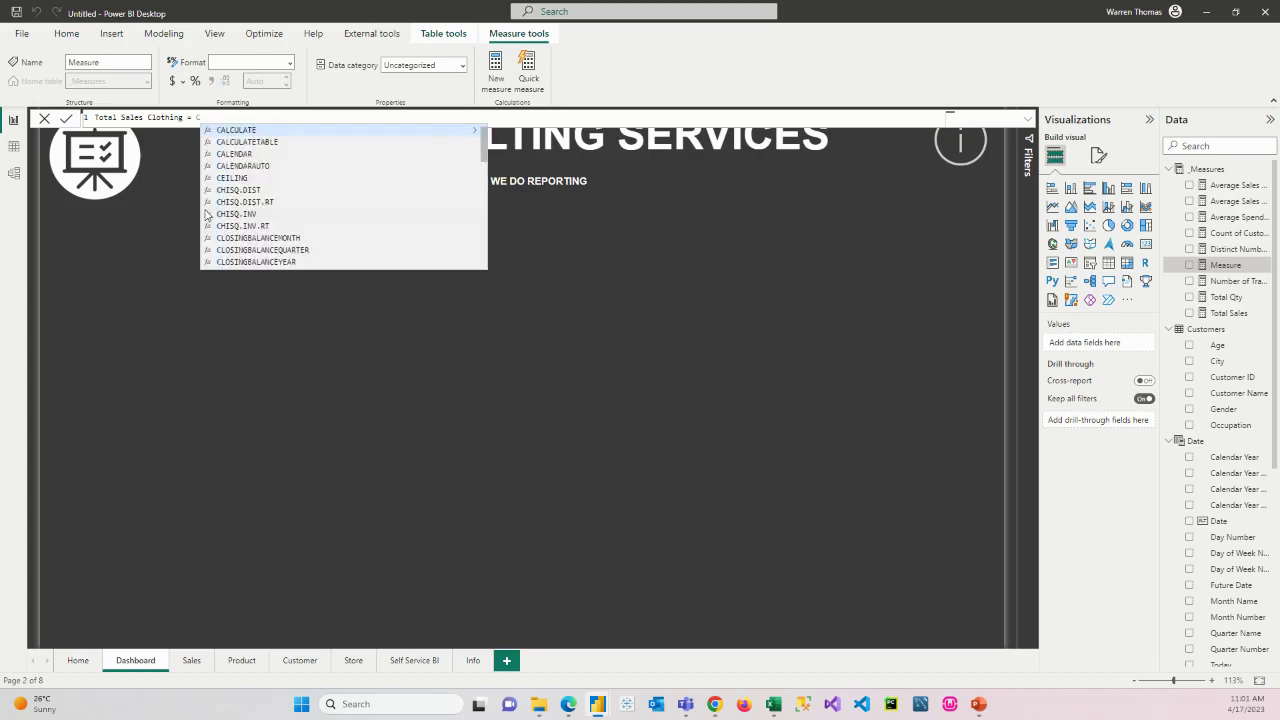
{"action": "key", "text": "Tab"}
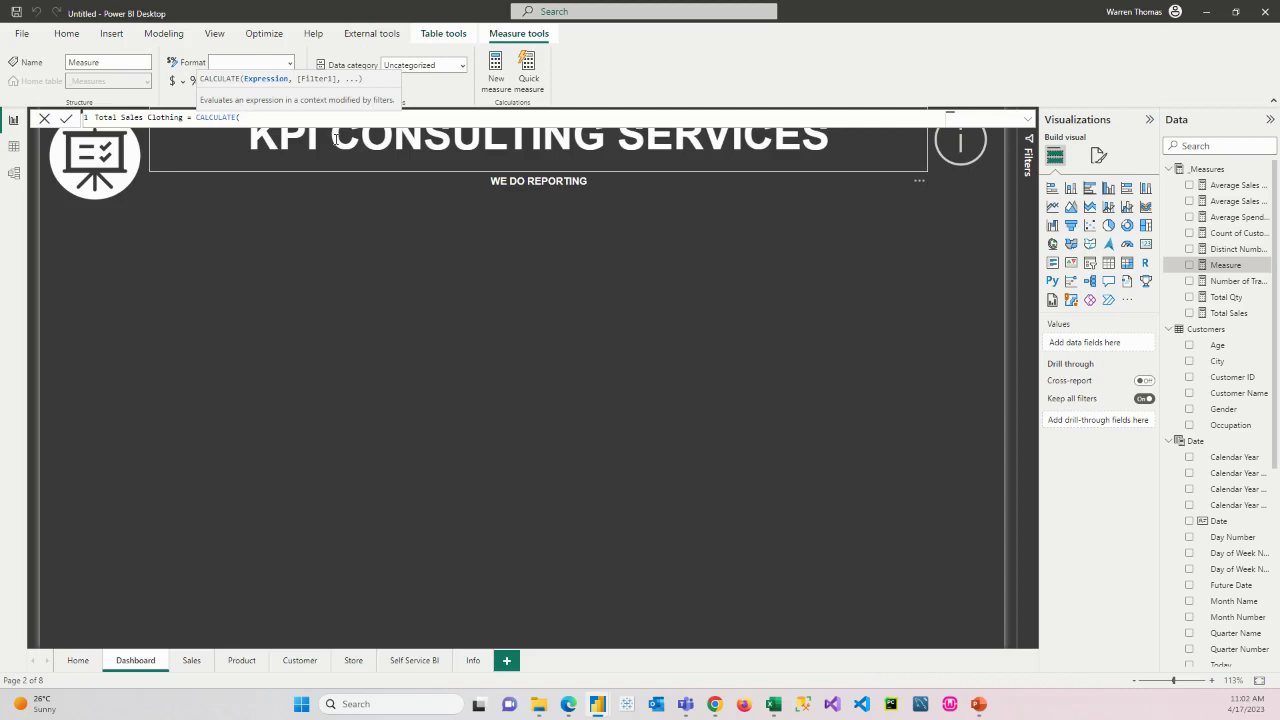
- Pass [Total Sales] as the CALCULATE expression and start a FILTER function as its filter argument
{"action": "type", "text": "[t"}
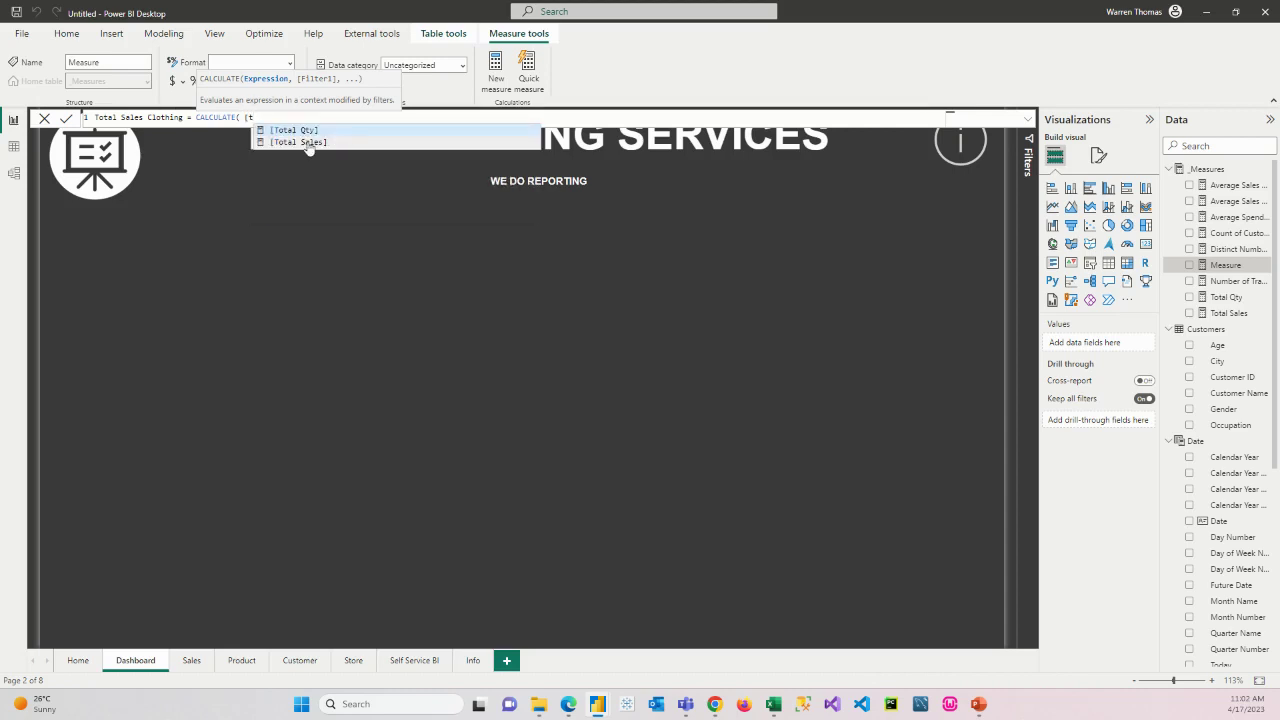
{"action": "left_click", "coordinate": [310, 141]}
{"action": "type", "text": ","}
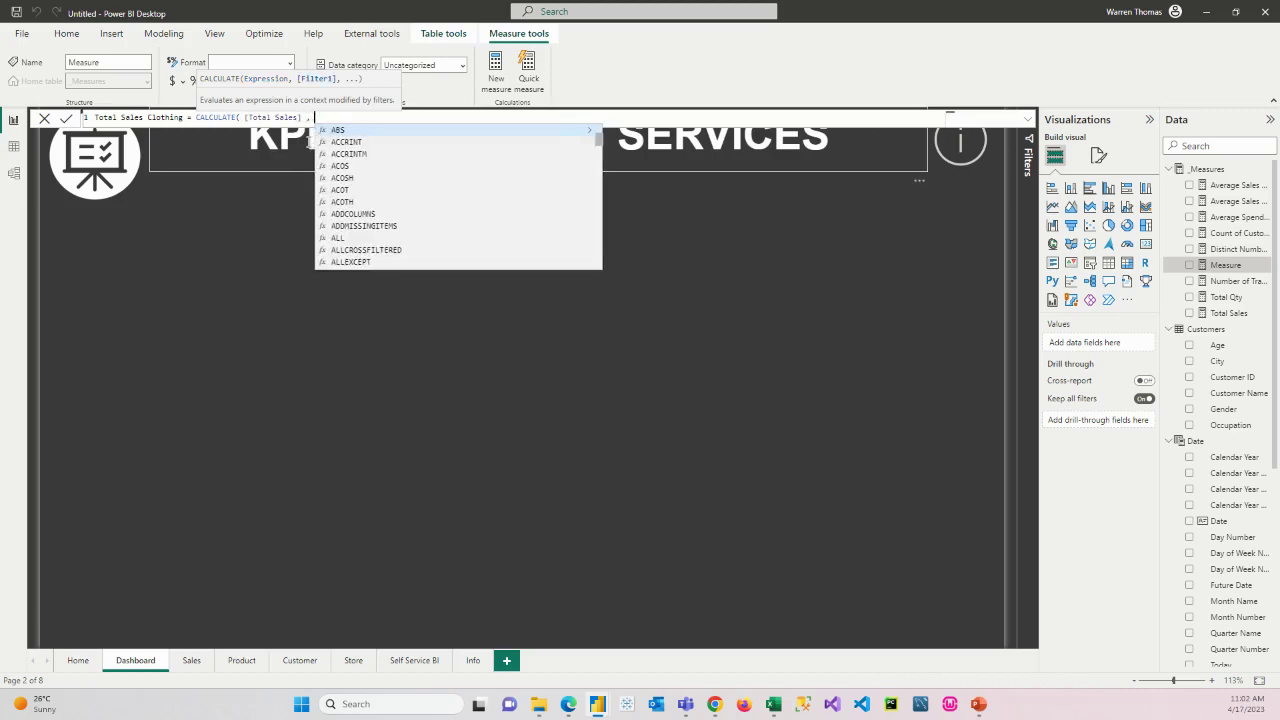
{"action": "type", "text": " filter"}
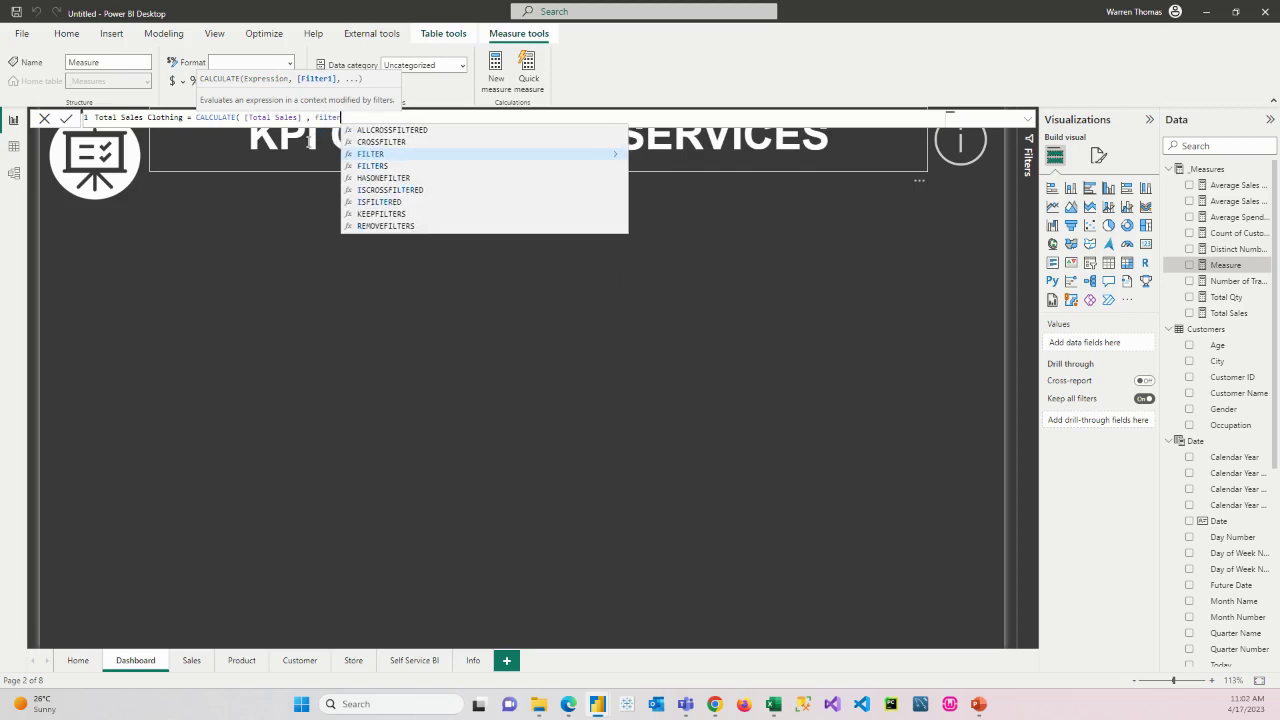
{"action": "key", "text": "Tab"}
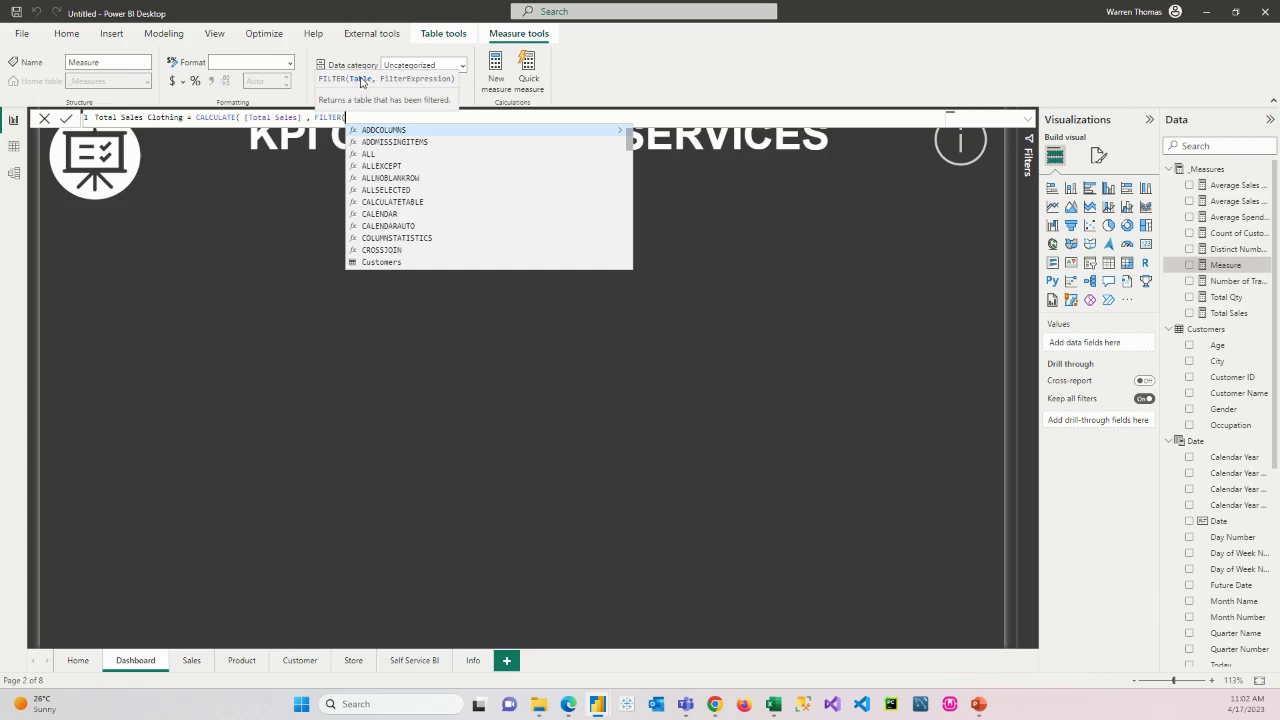
- Complete FILTER with the Products table and the condition Products[Product Category] = "Clothing", closing both functions
{"action": "scroll", "coordinate": [422, 242], "scroll_direction": "down", "scroll_amount": 2}
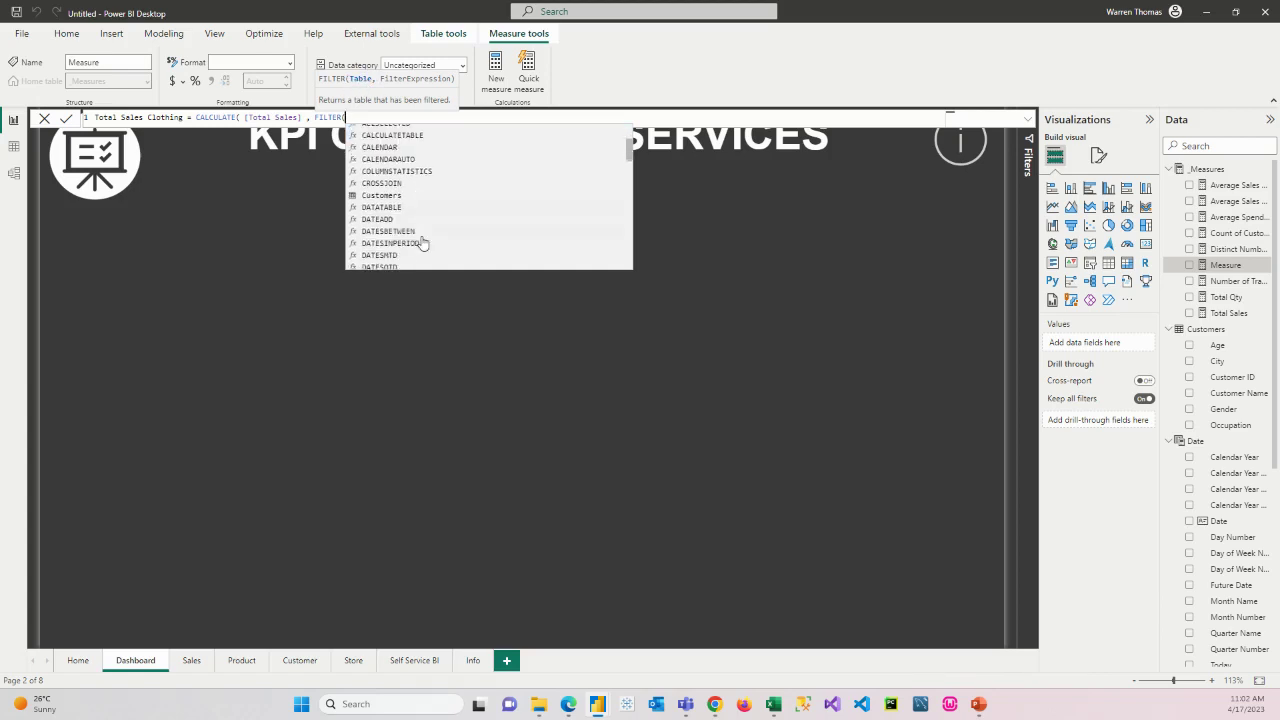
{"action": "scroll", "coordinate": [422, 242], "scroll_direction": "down", "scroll_amount": 12}
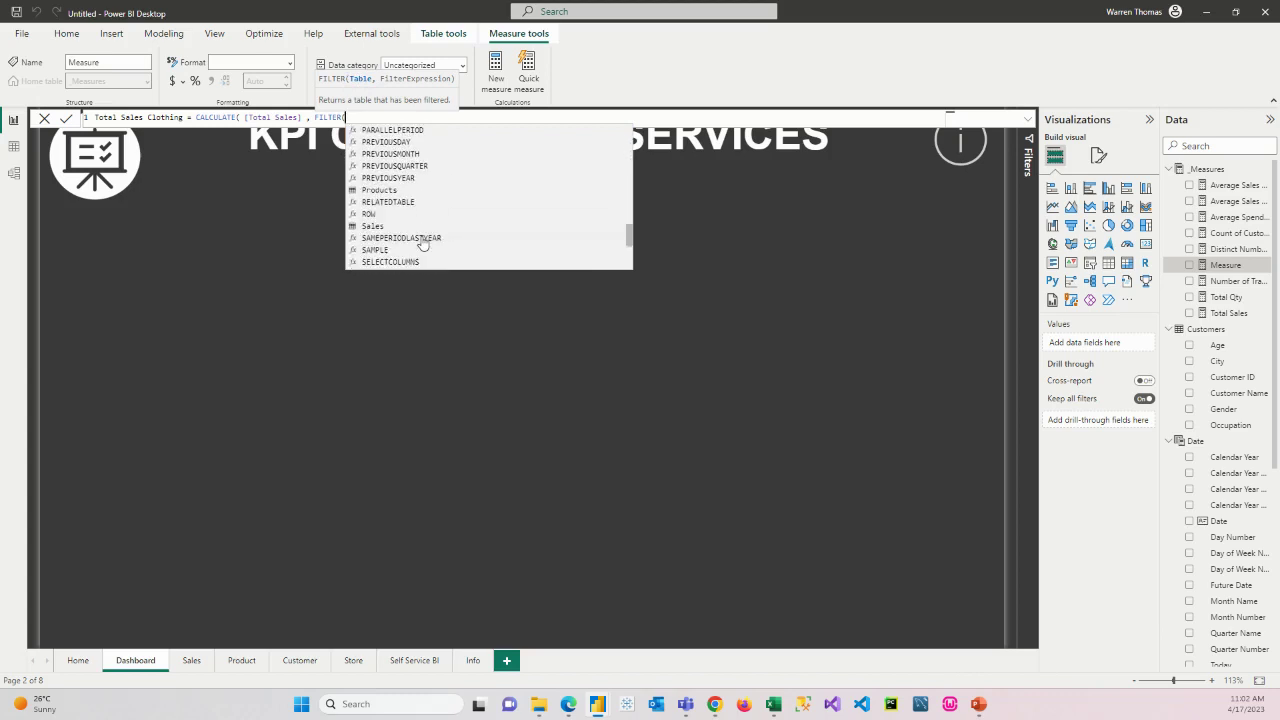
{"action": "double_click", "coordinate": [377, 191]}
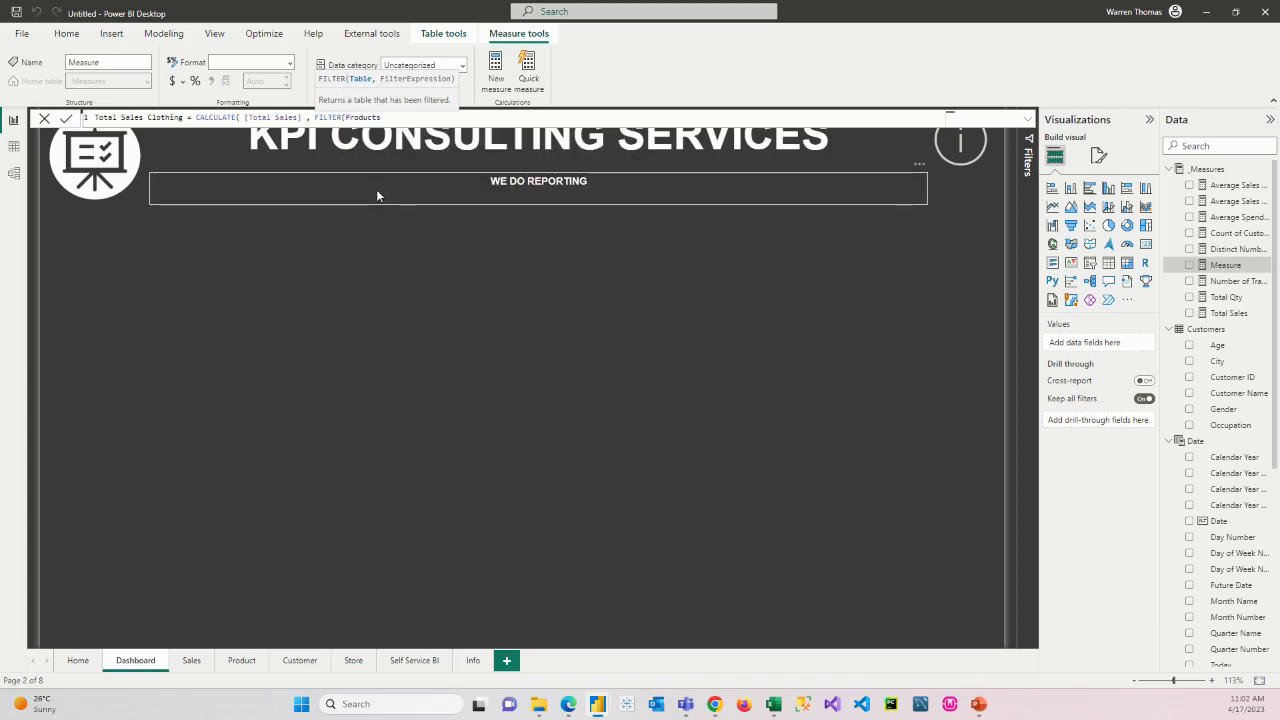
{"action": "type", "text": ","}
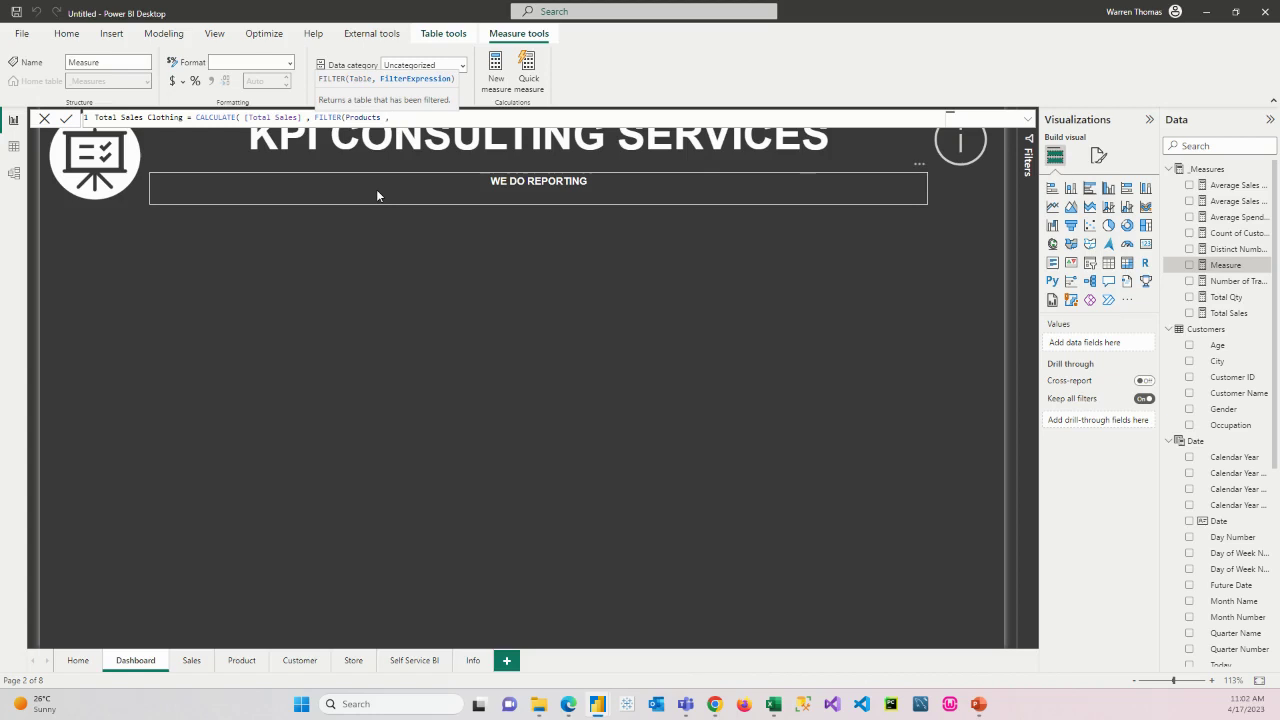
{"action": "type", "text": " pro"}
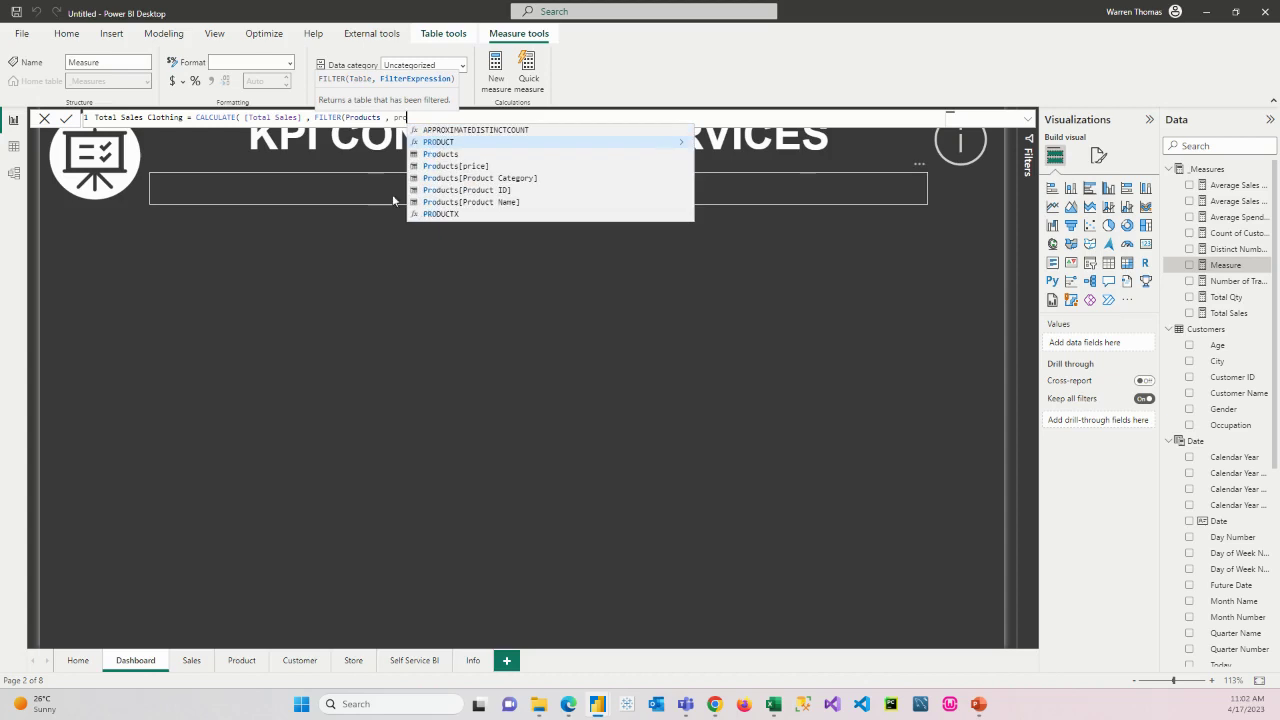
{"action": "left_click", "coordinate": [481, 178]}
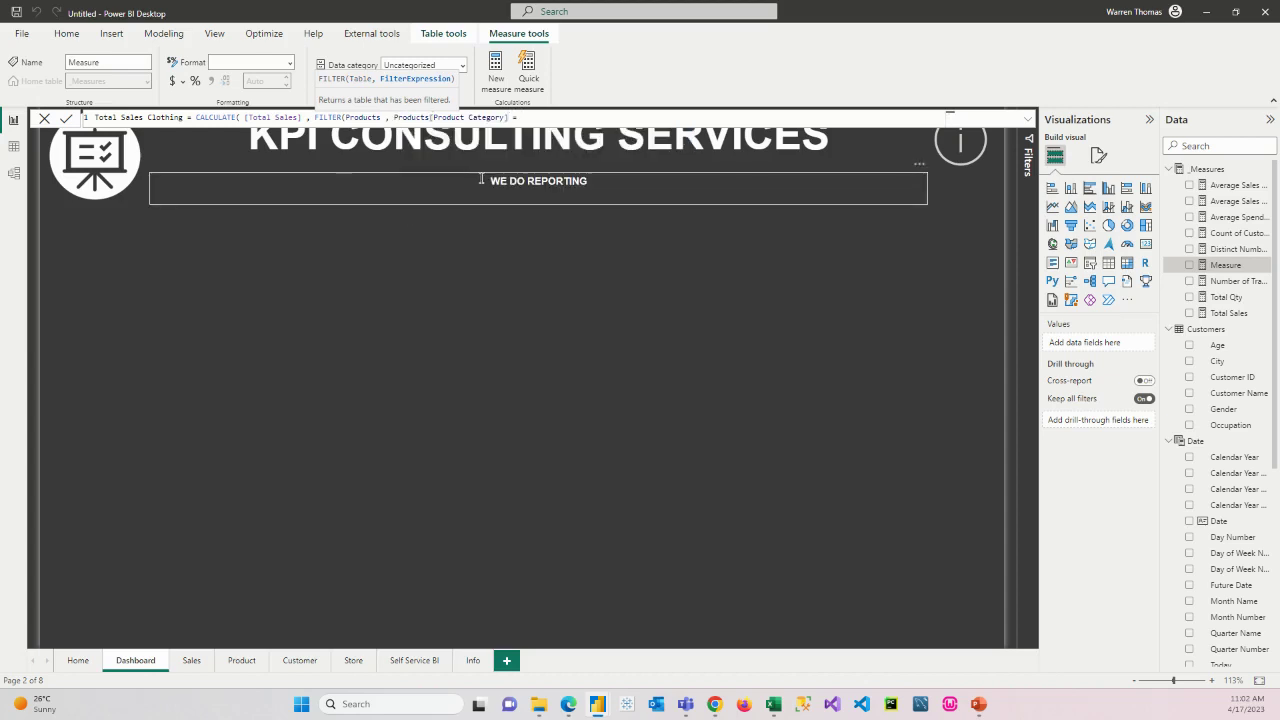
{"action": "type", "text": "= \"Clothing\""}
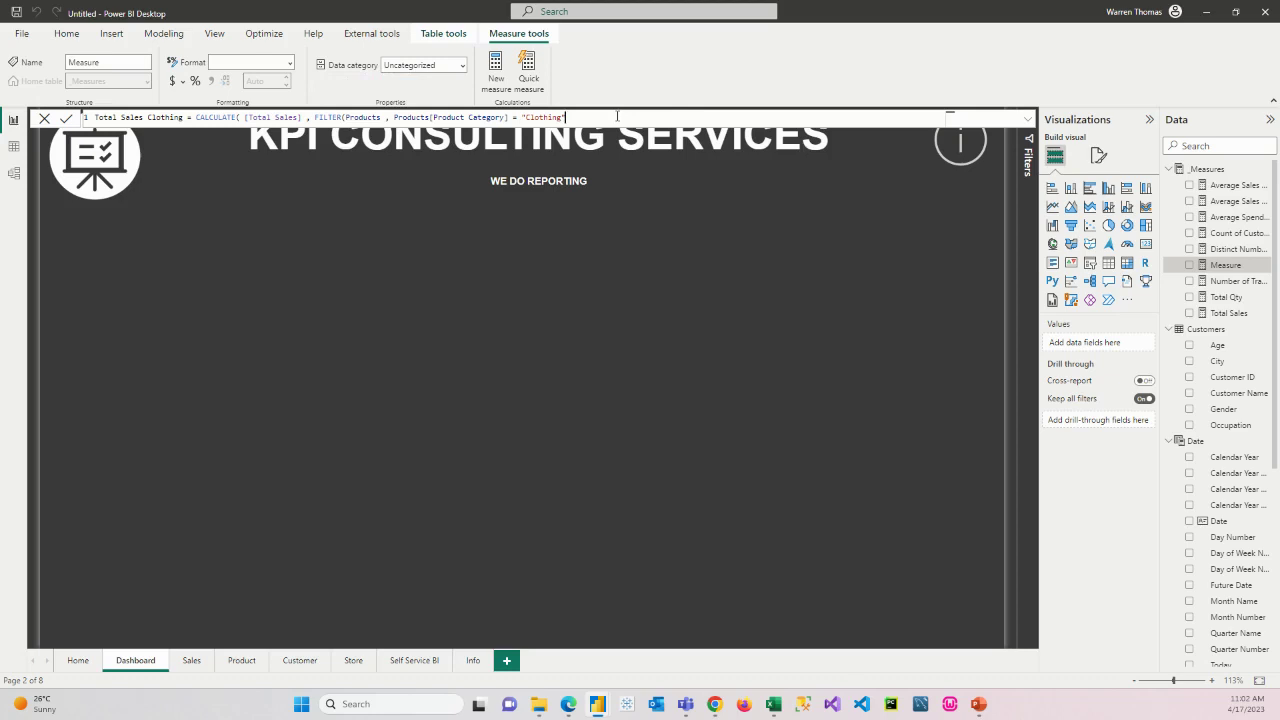
{"action": "type", "text": "))"}
- Put the FILTER part of the formula on its own indented second line and commit the Total Sales Clothing measure
{"action": "left_click", "coordinate": [317, 117]}
{"action": "key", "text": "shift+Return"}
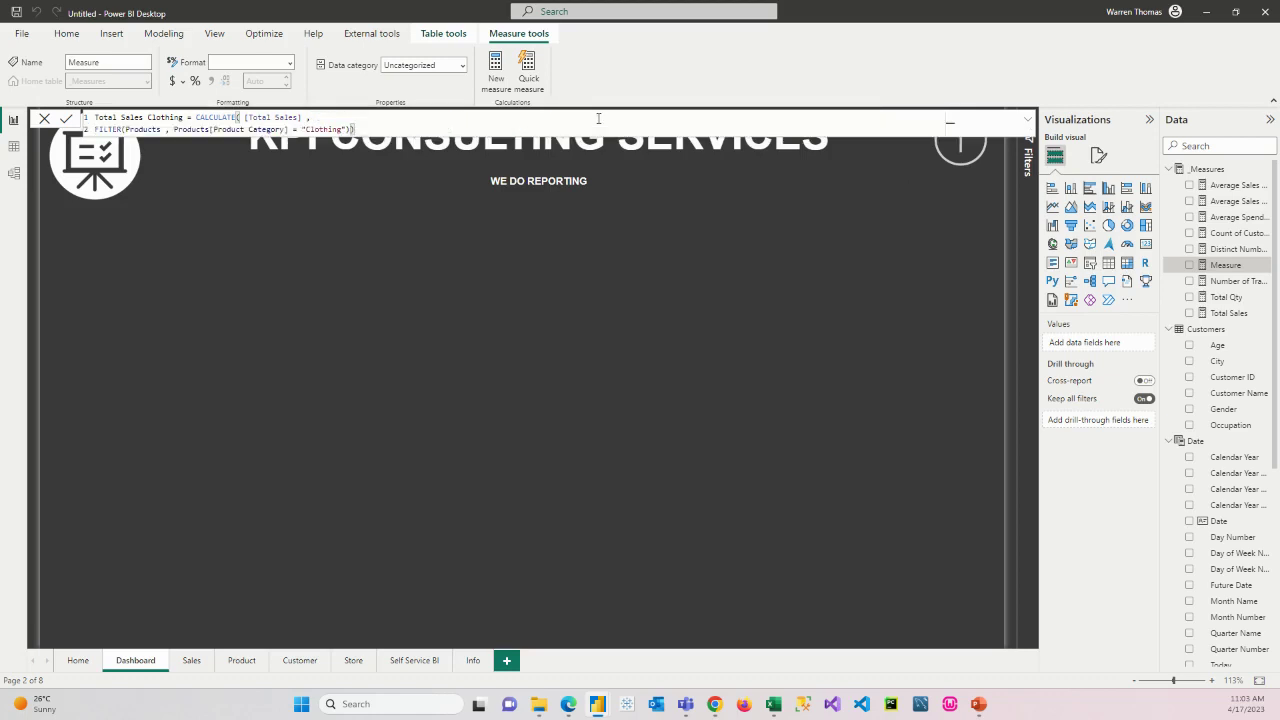
{"action": "key", "text": "Tab"}
{"action": "key", "text": "Tab"}
{"action": "key", "text": "Tab"}
{"action": "key", "text": "Tab"}
{"action": "key", "text": "Tab"}
{"action": "key", "text": "Tab"}
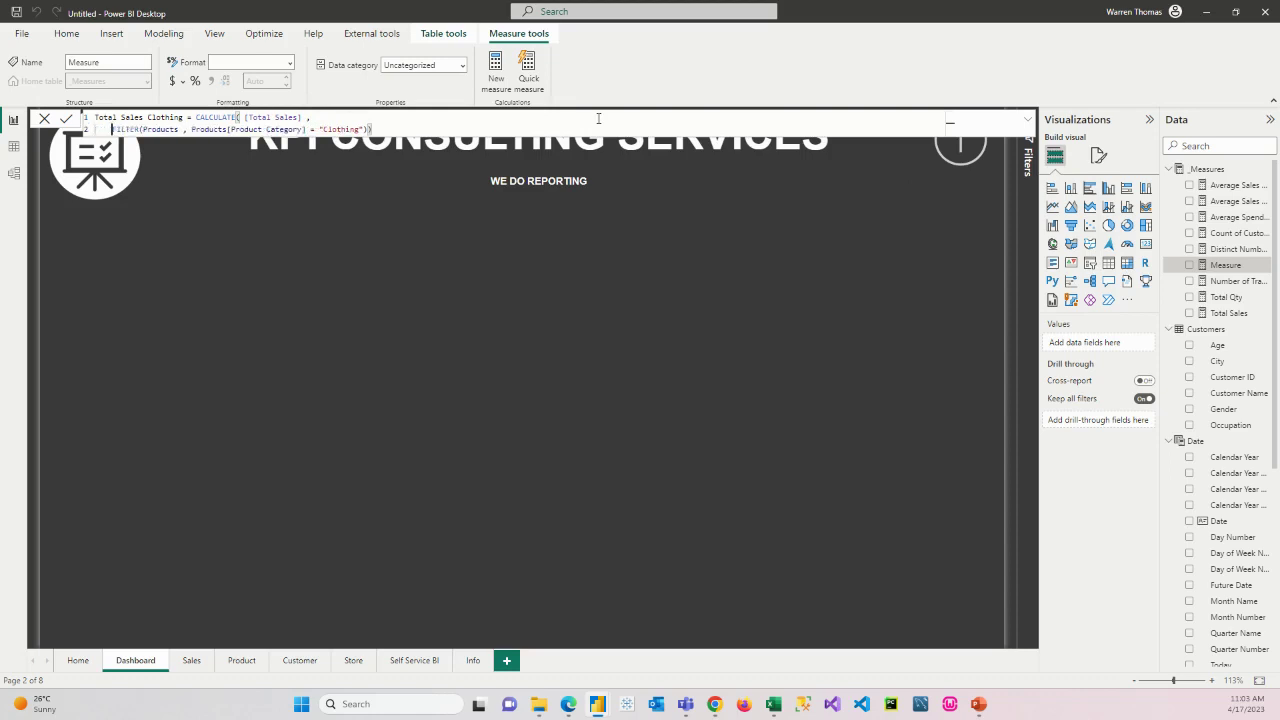
{"action": "key", "text": "Tab"}
{"action": "key", "text": "Tab"}
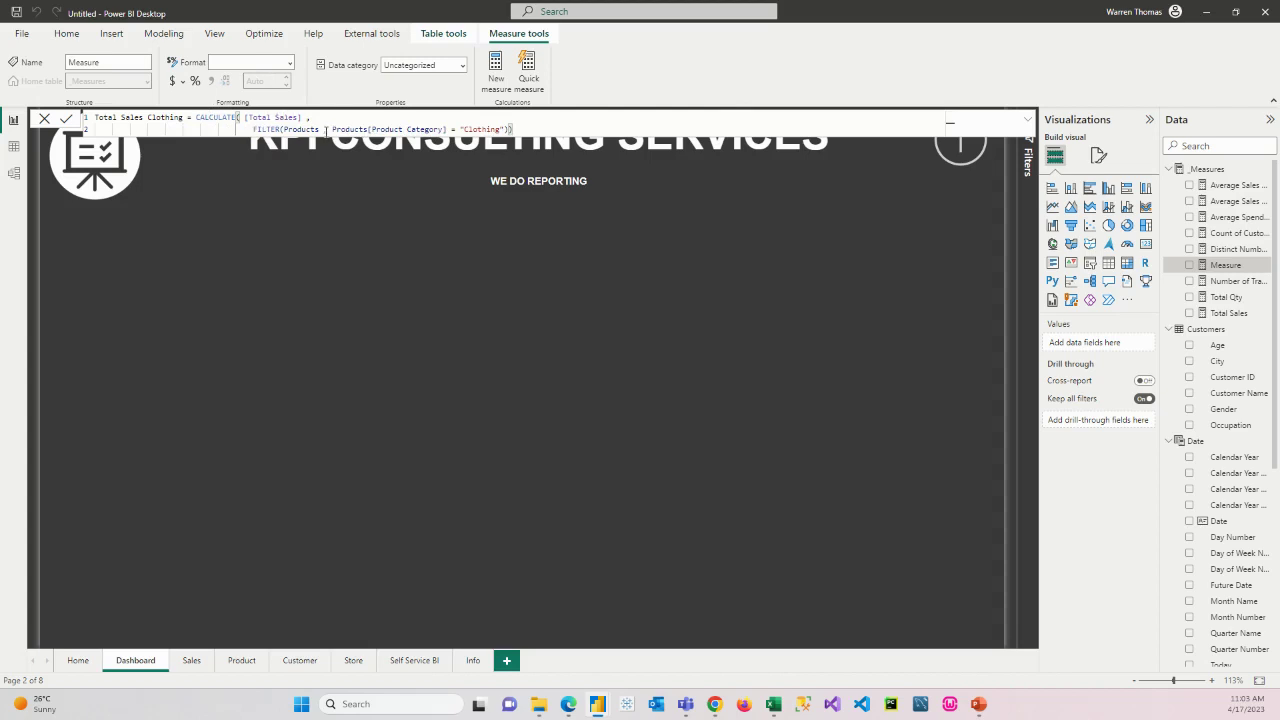
{"action": "left_click", "coordinate": [540, 126]}
{"action": "key", "text": "Return"}
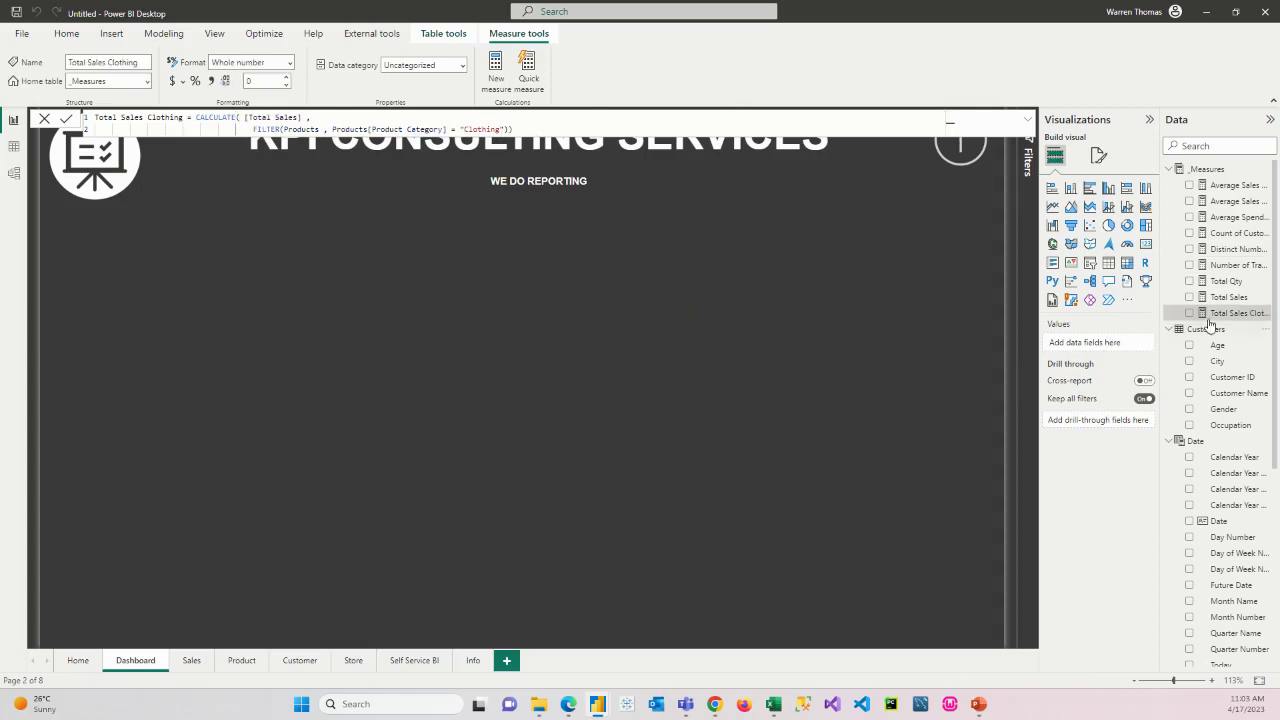
- Add a table visual with Total Sales Clothing to the Dashboard page and narrow it to about a quarter of its width
{"action": "left_click", "coordinate": [1109, 263]}
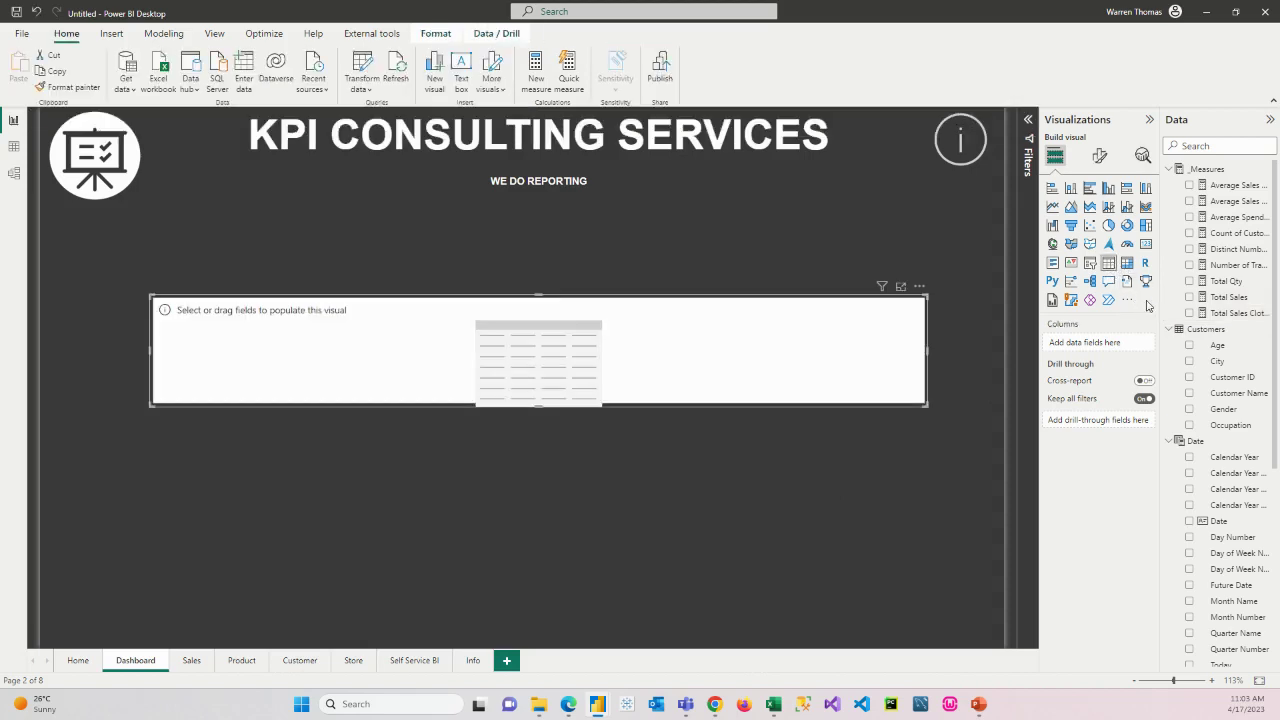
{"action": "left_click_drag", "start_coordinate": [1213, 318], "coordinate": [600, 346]}
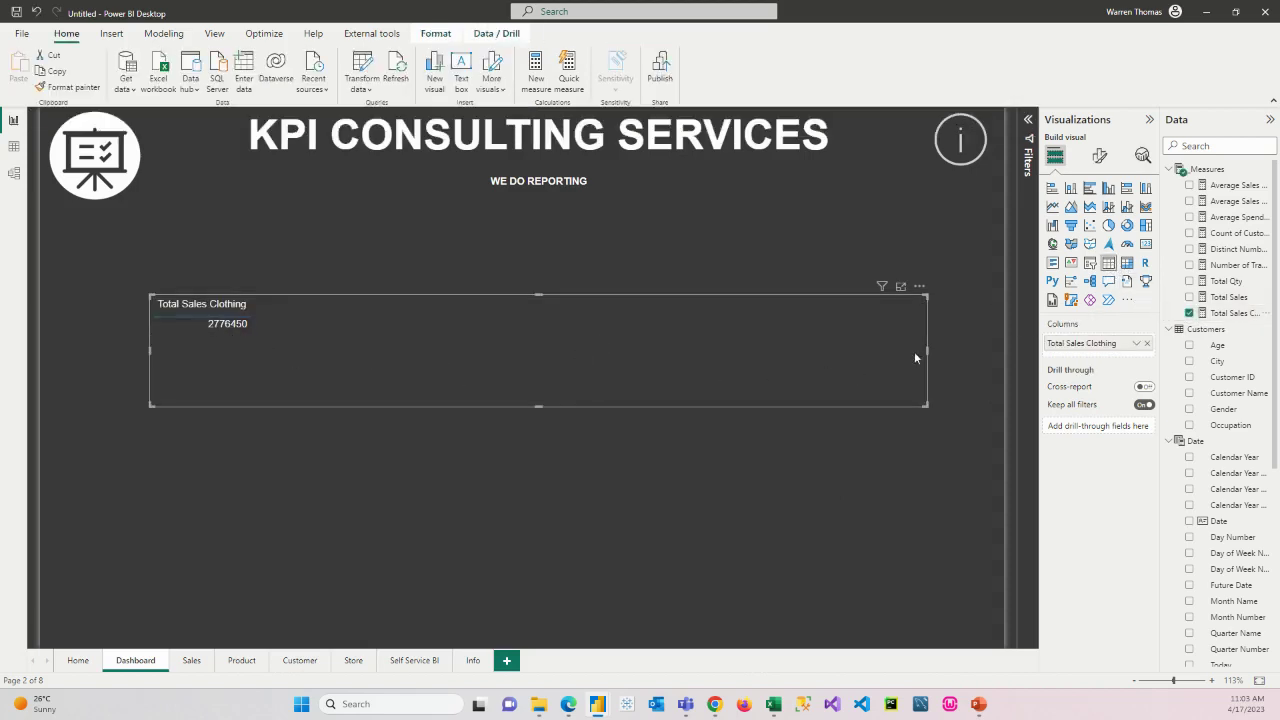
{"action": "left_click_drag", "start_coordinate": [926, 348], "coordinate": [346, 352]}
{"action": "left_click", "coordinate": [985, 318]}
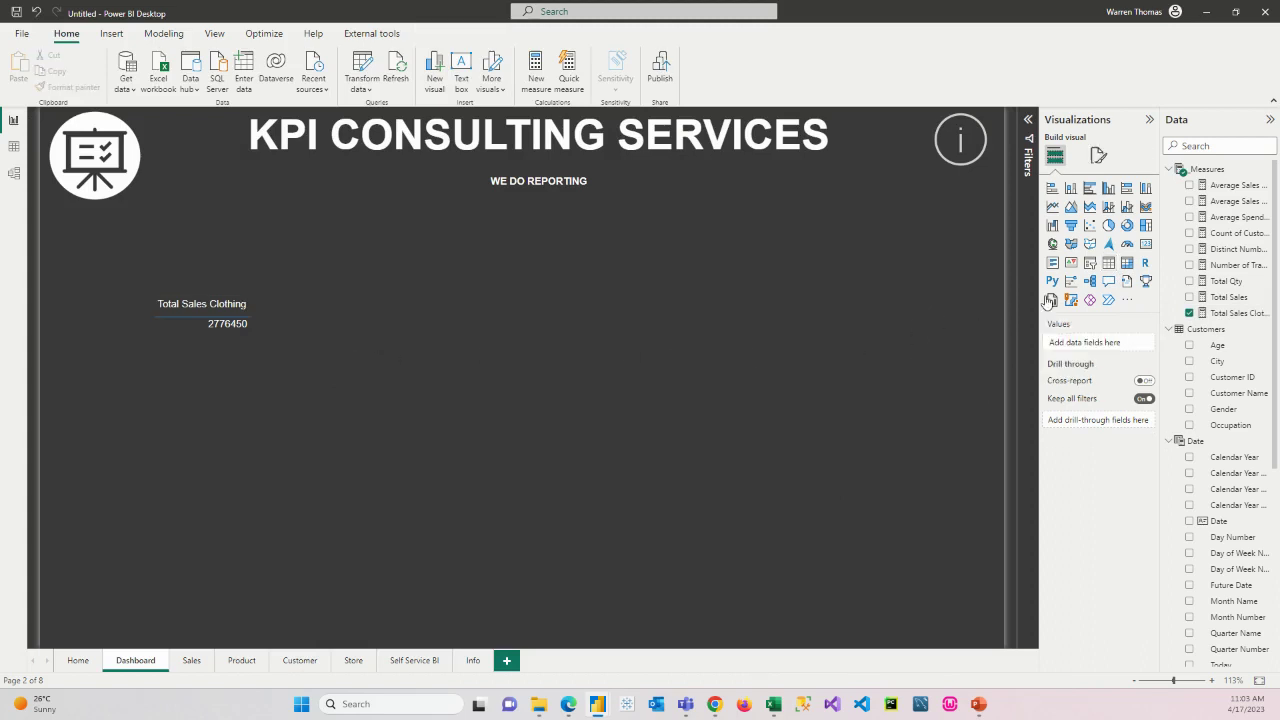
- Add a second table visual showing Product Category and Total Sales for comparison with the clothing measure
{"action": "left_click", "coordinate": [1108, 264]}
{"action": "scroll", "coordinate": [1190, 480], "scroll_direction": "down", "scroll_amount": 5}
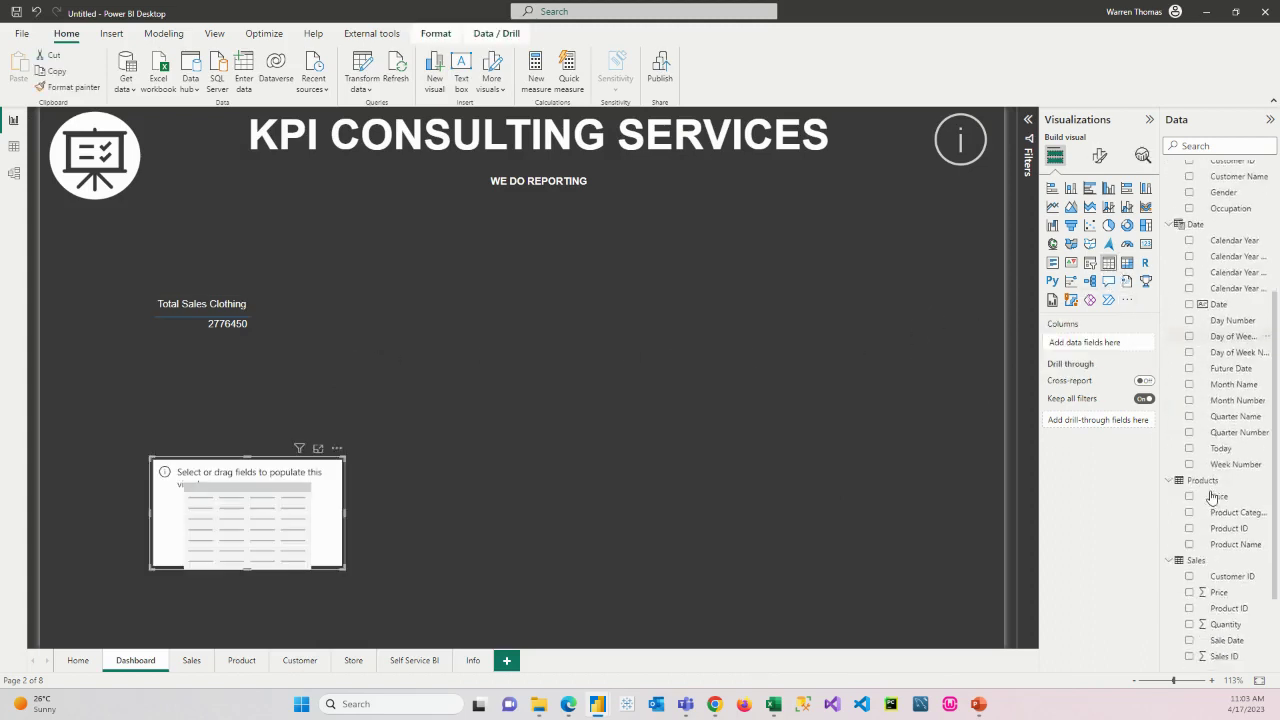
{"action": "scroll", "coordinate": [1212, 496], "scroll_direction": "down", "scroll_amount": 2}
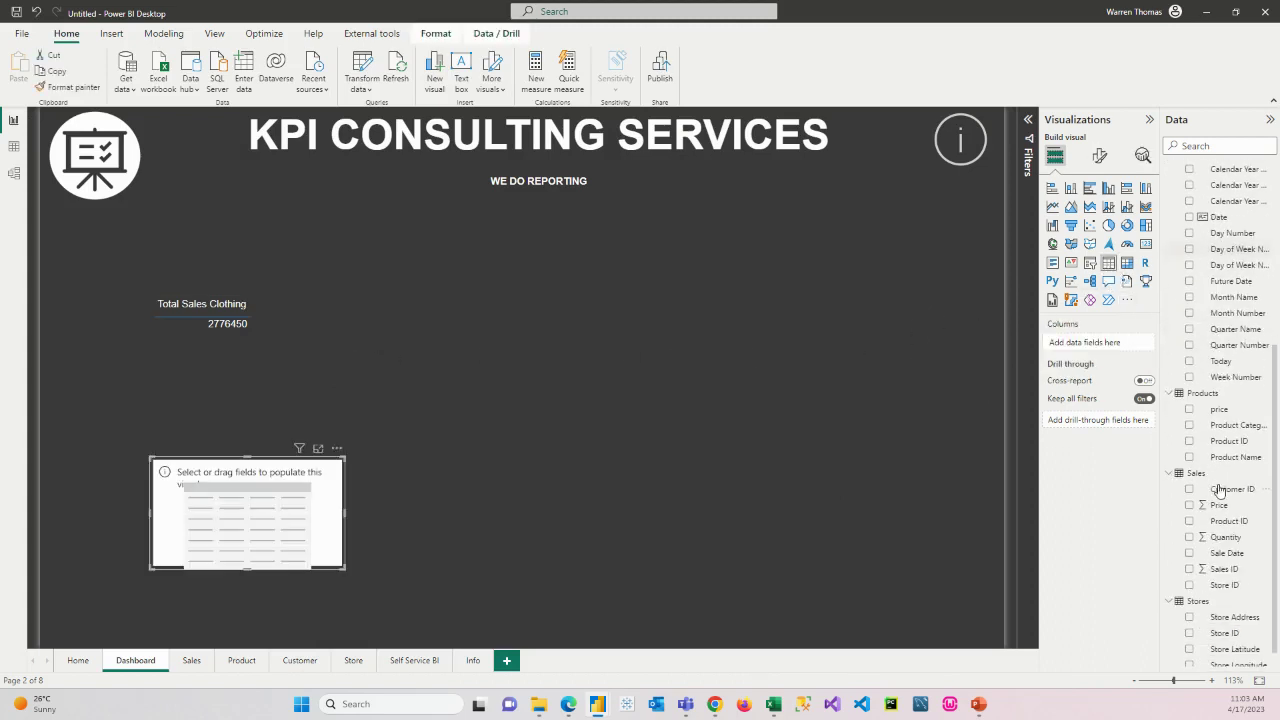
{"action": "left_click", "coordinate": [1190, 425]}
{"action": "scroll", "coordinate": [1189, 305], "scroll_direction": "up", "scroll_amount": 6}
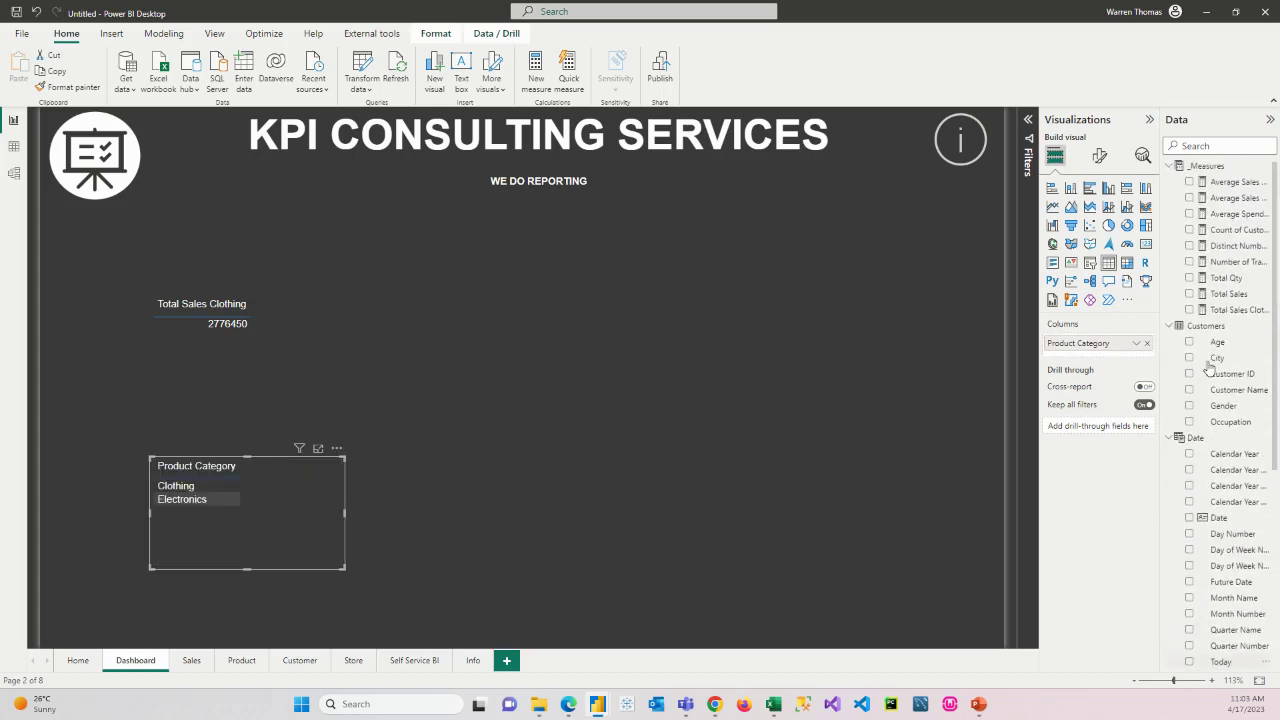
{"action": "left_click", "coordinate": [1189, 297]}
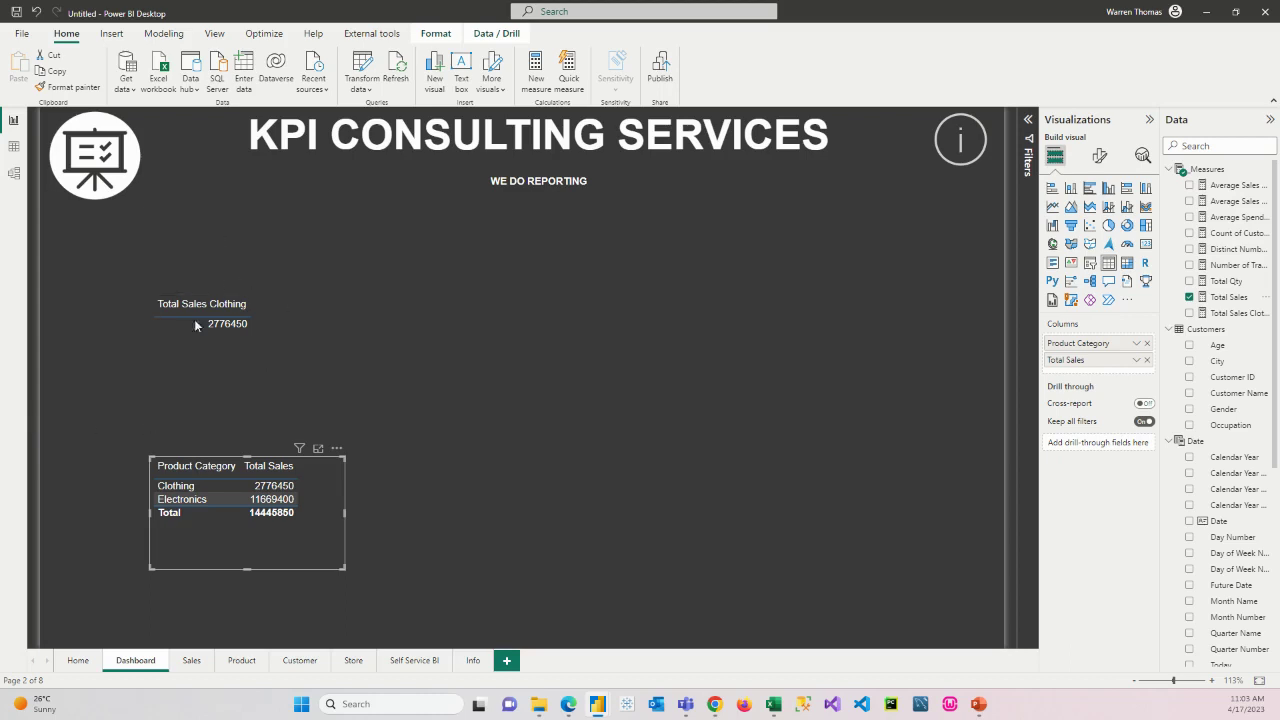
- Delete the Total Sales Clothing table and the Product Category table from the Dashboard page
{"action": "left_click", "coordinate": [263, 349]}
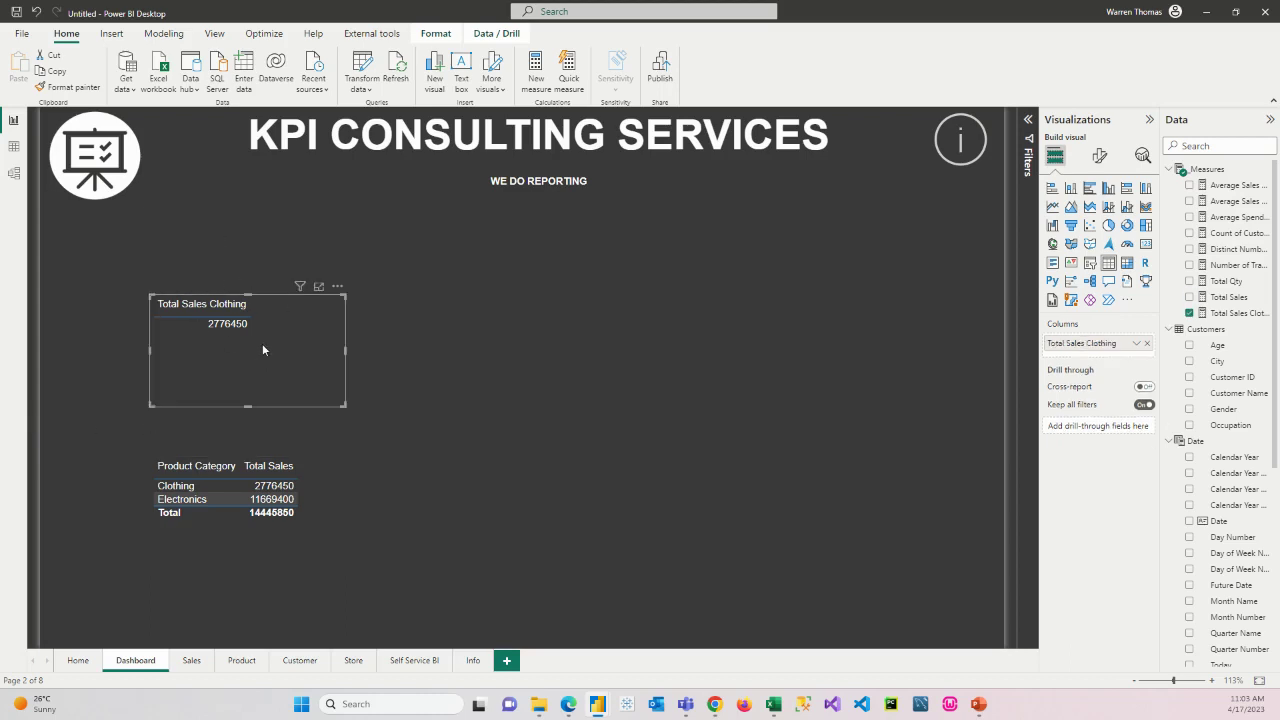
{"action": "key", "text": "Delete"}
{"action": "left_click", "coordinate": [316, 497]}
{"action": "key", "text": "Delete"}
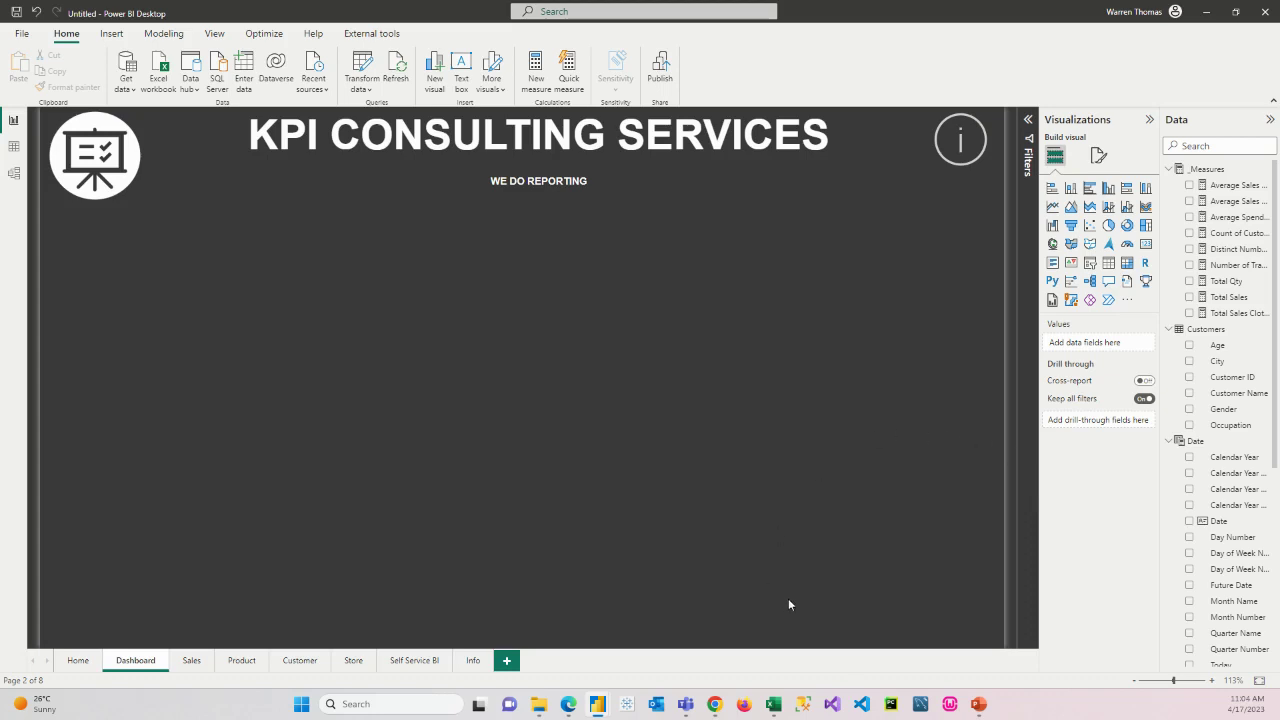
- Minimize Power BI Desktop and switch to the IntermediatePbiExample window in Chrome
{"action": "left_click", "coordinate": [1207, 12]}
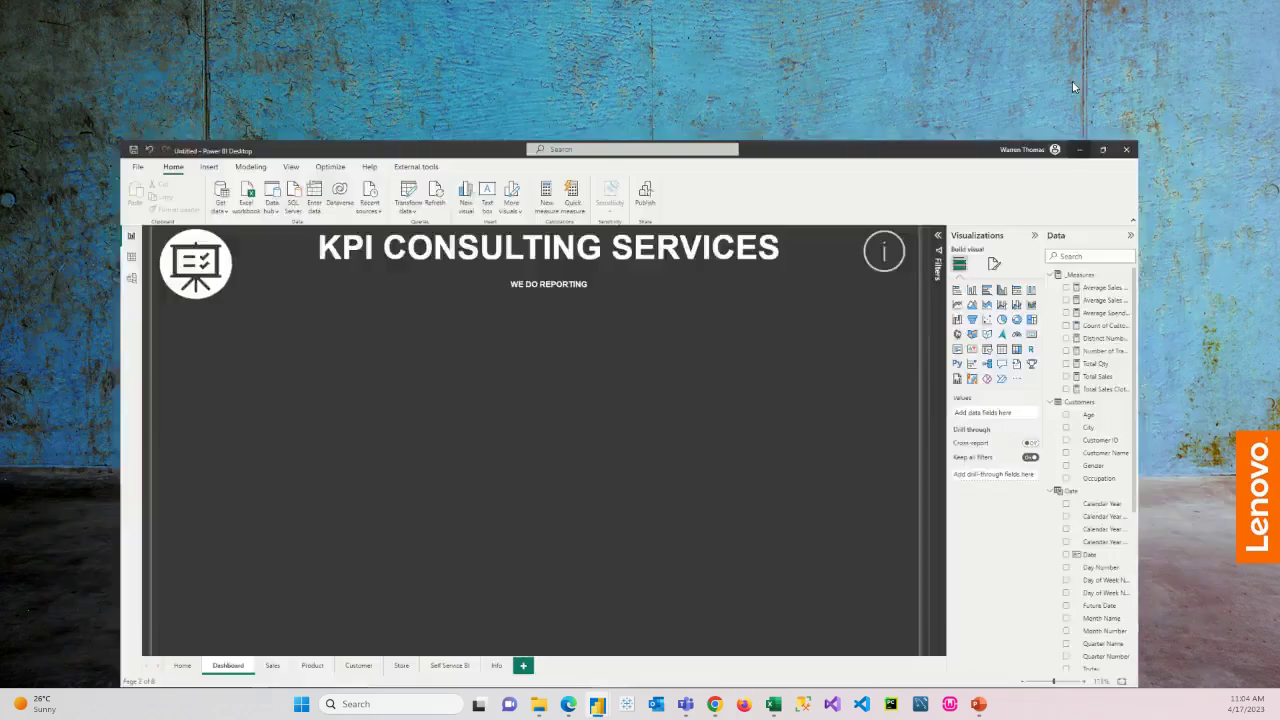
{"action": "mouse_move", "coordinate": [714, 704]}
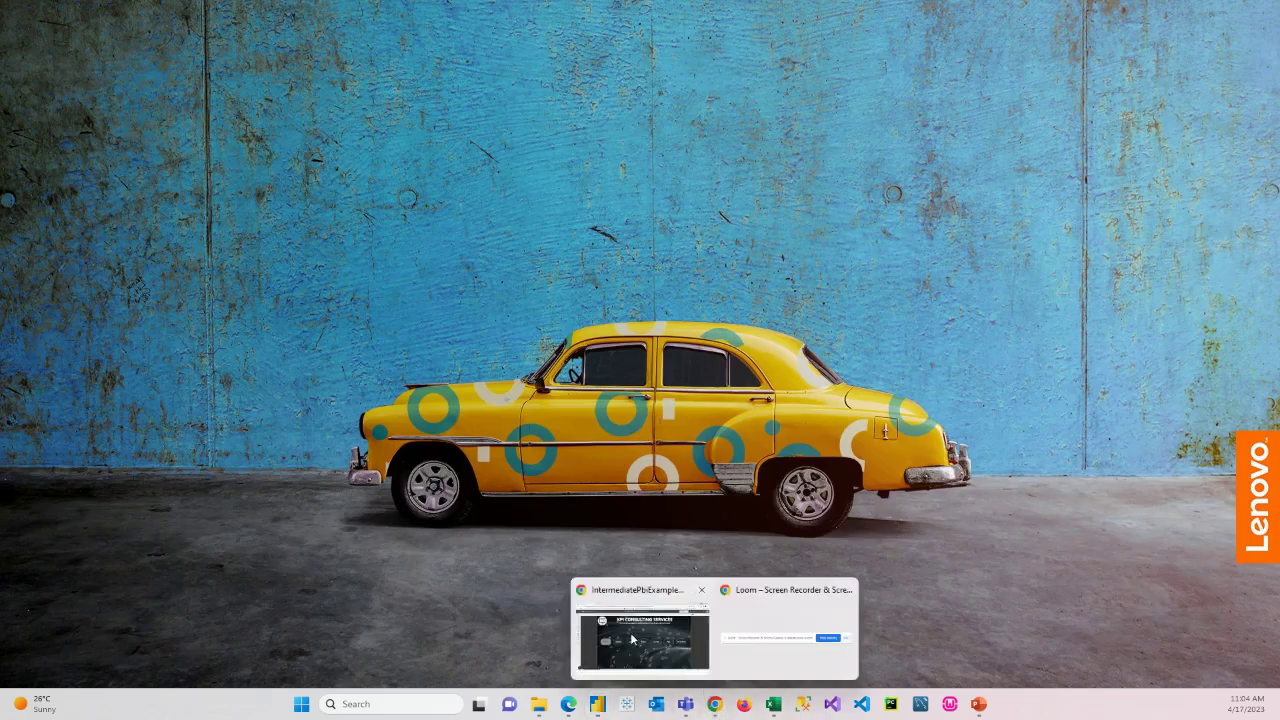